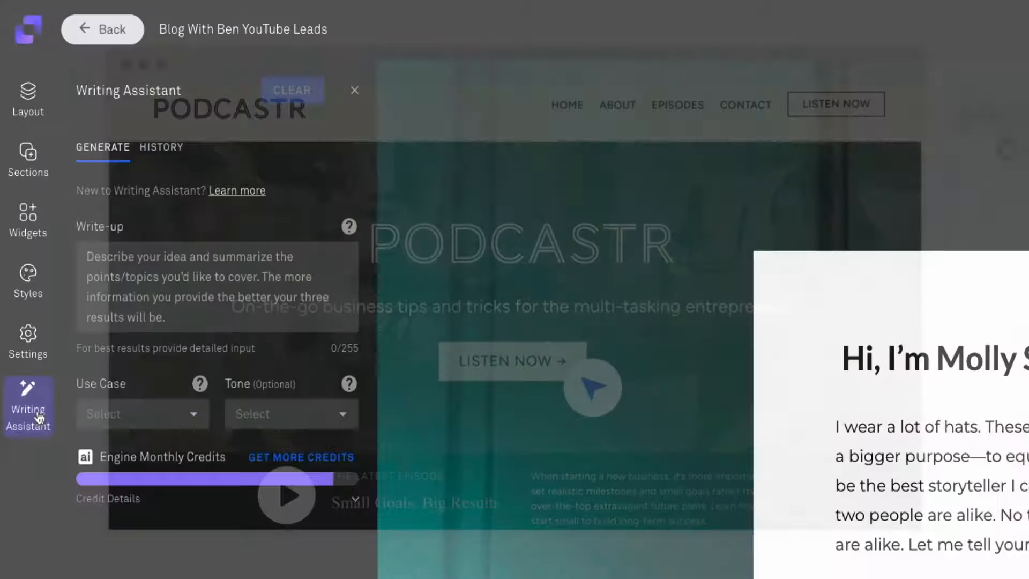
# Enter a Writing Assistant write-up asking for a quick intro promoting Blog With Ben
pyautogui.write('Write a quick intro promoting B')
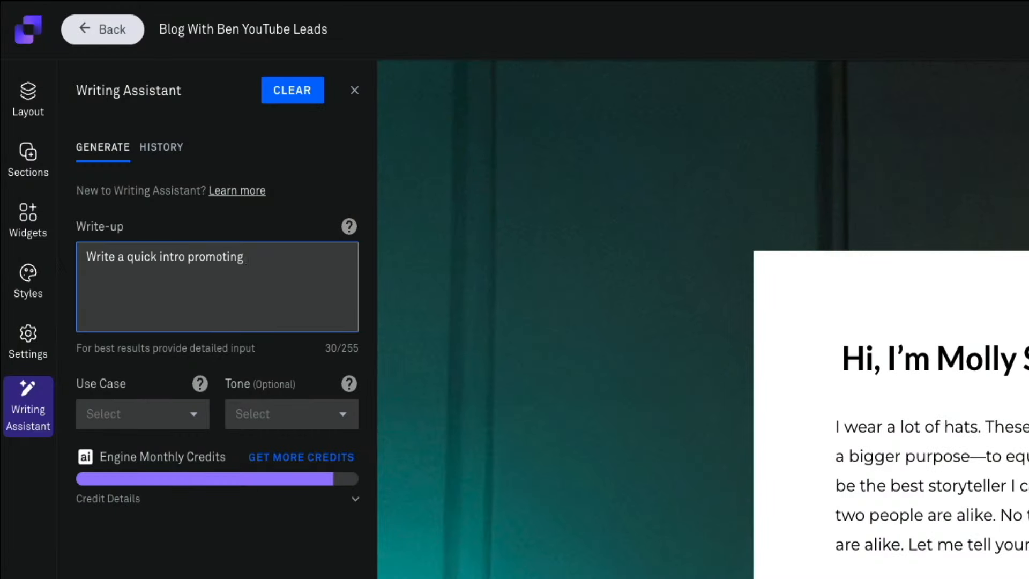
pyautogui.write('log With B')
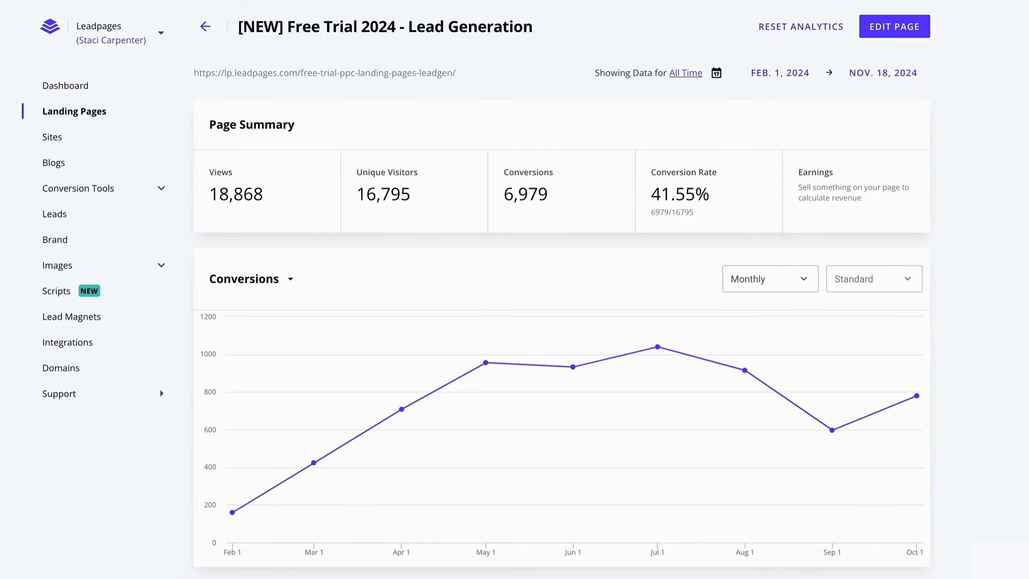
# Look through the native integrations and the integrations powered by Zapier
pyautogui.moveTo(581, 372)
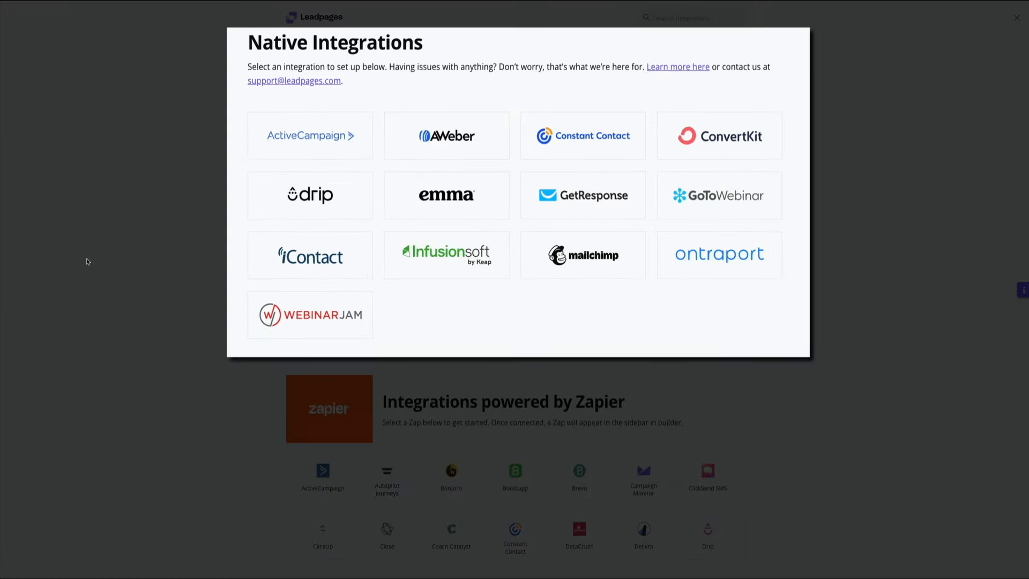
pyautogui.scroll(-4, 88, 260)
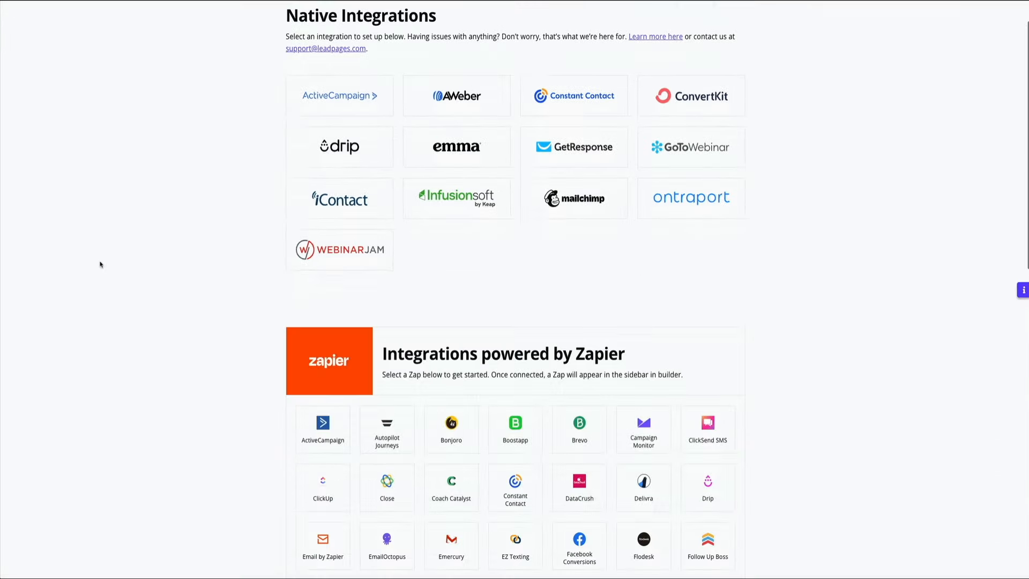
pyautogui.scroll(-3, 101, 264)
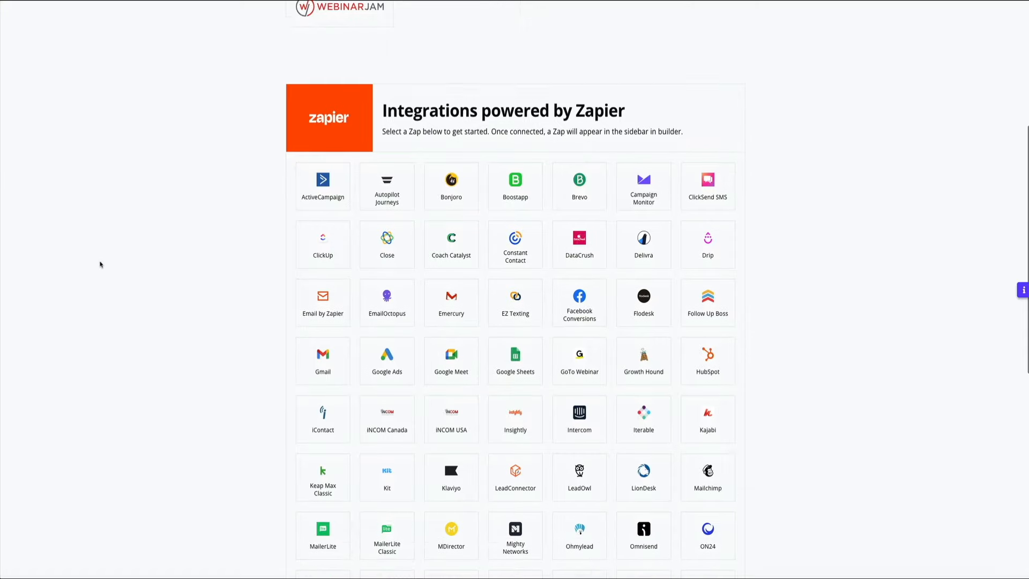
pyautogui.scroll(-5, 100, 264)
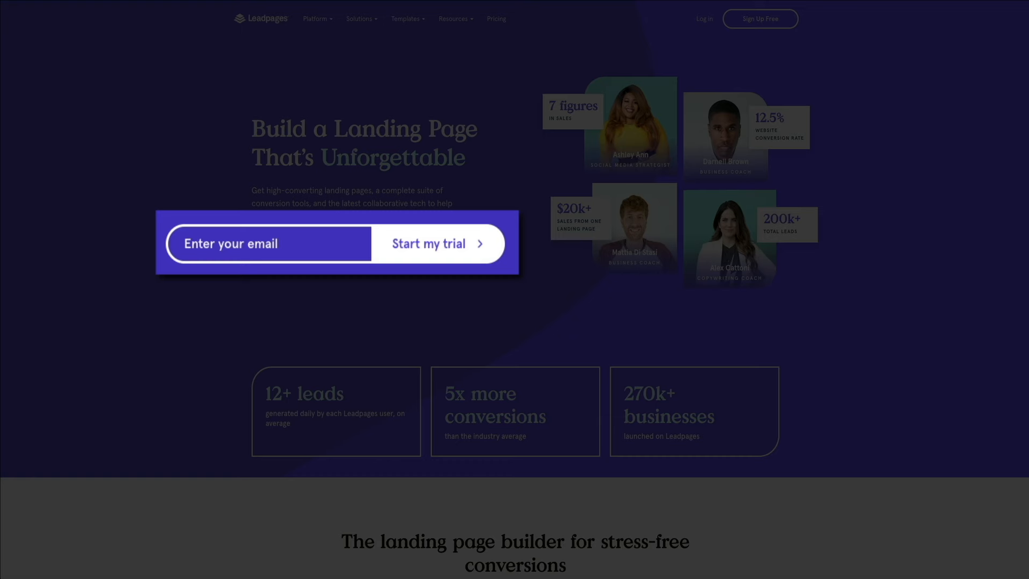
# Enter the account e-mail to start the trial and sign up with the existing Google account
pyautogui.click(352, 278)
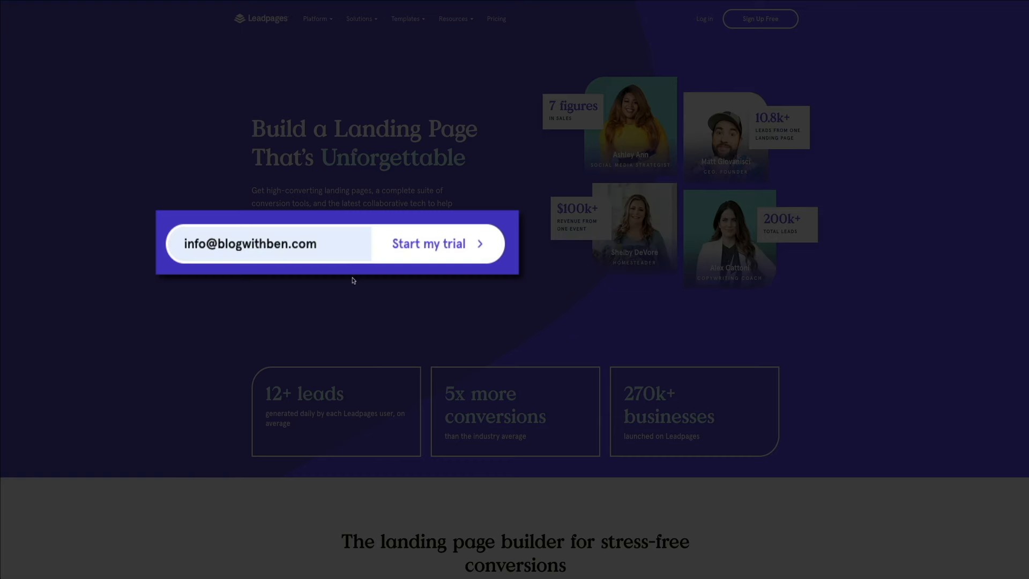
pyautogui.click(456, 250)
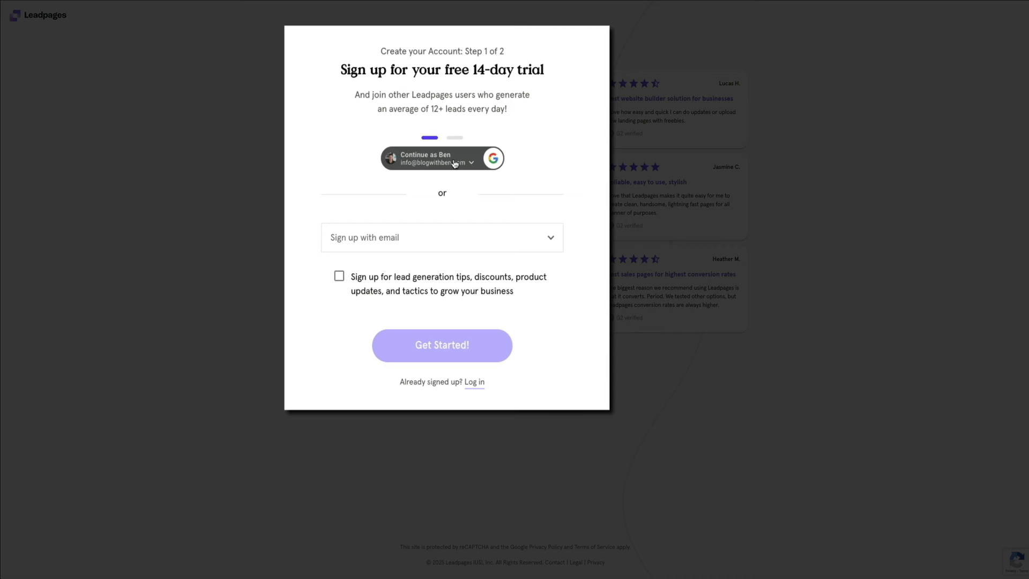
pyautogui.click(455, 164)
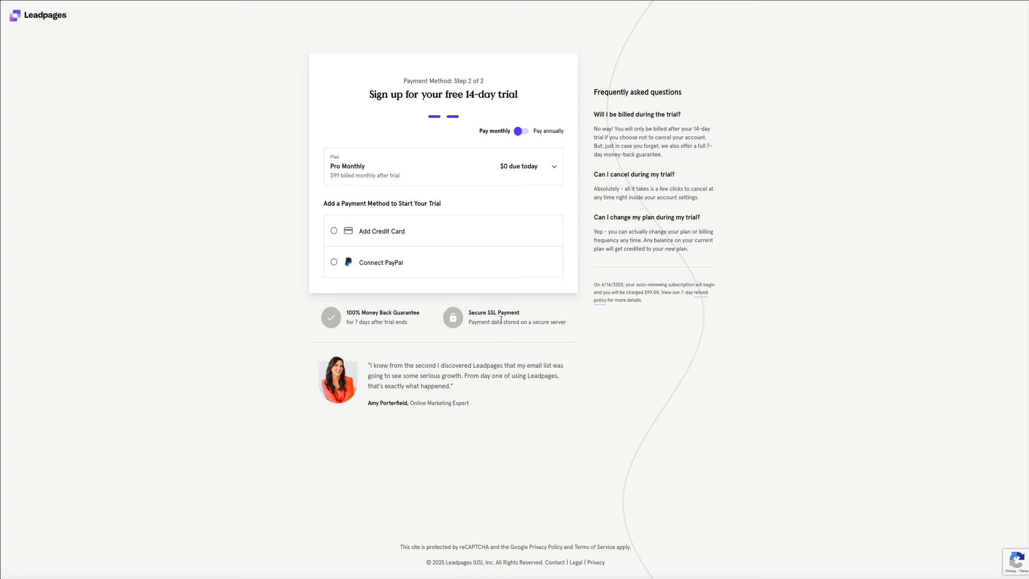
# Review the Pro Monthly plan cost, fill in the billing and credit card details, and start the free trial
pyautogui.click(554, 173)
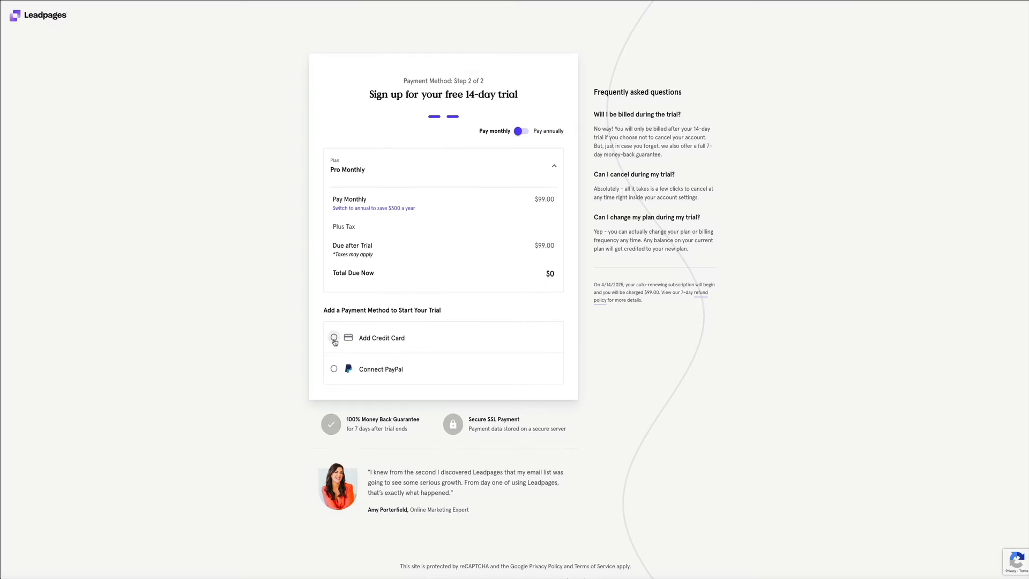
pyautogui.click(334, 337)
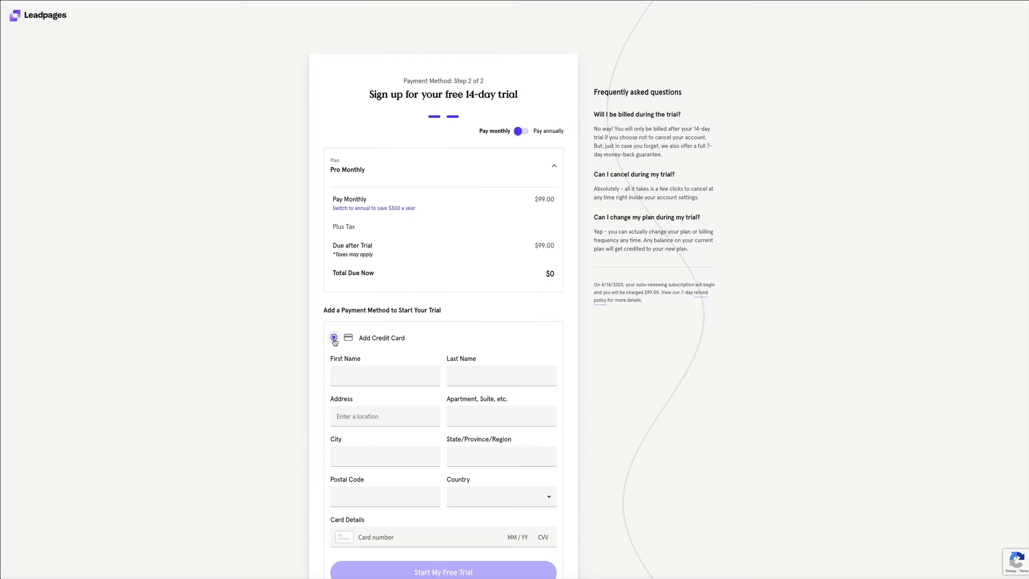
pyautogui.scroll(-3, 275, 358)
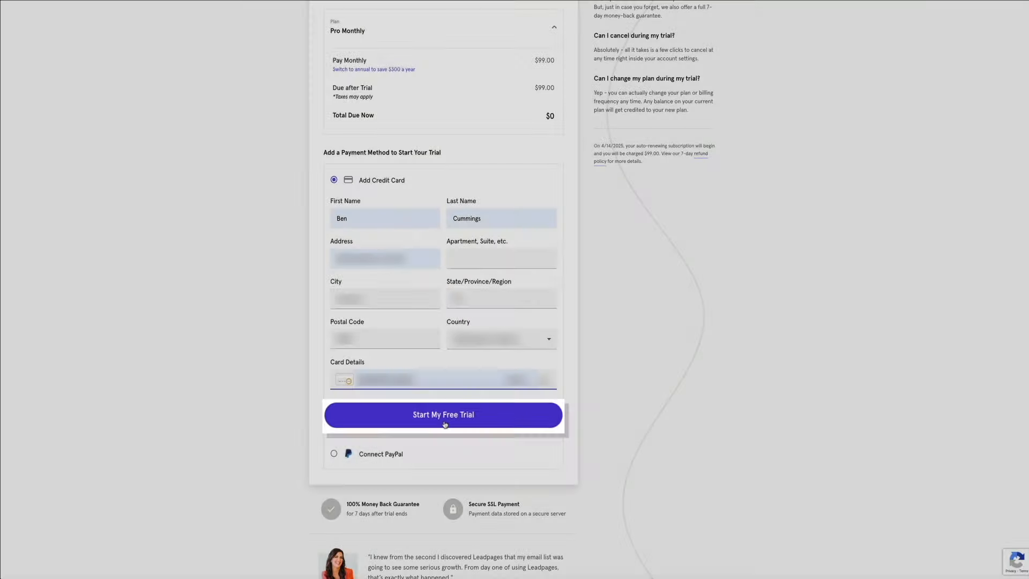
pyautogui.click(445, 426)
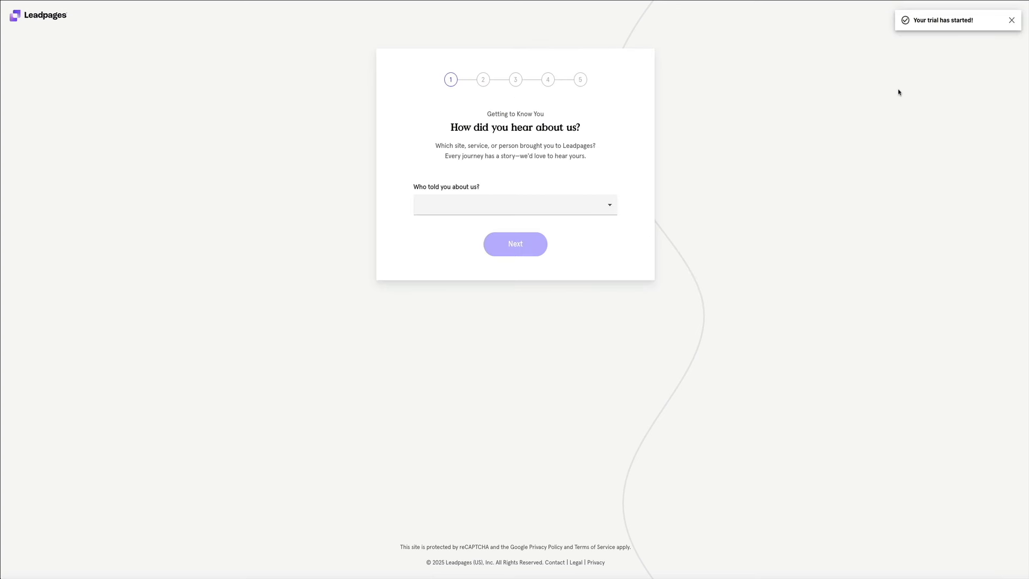
# Answer who recommended Leadpages and choose Boost Organic Traffic as the intended use
pyautogui.click(610, 206)
pyautogui.click(523, 292)
pyautogui.click(513, 246)
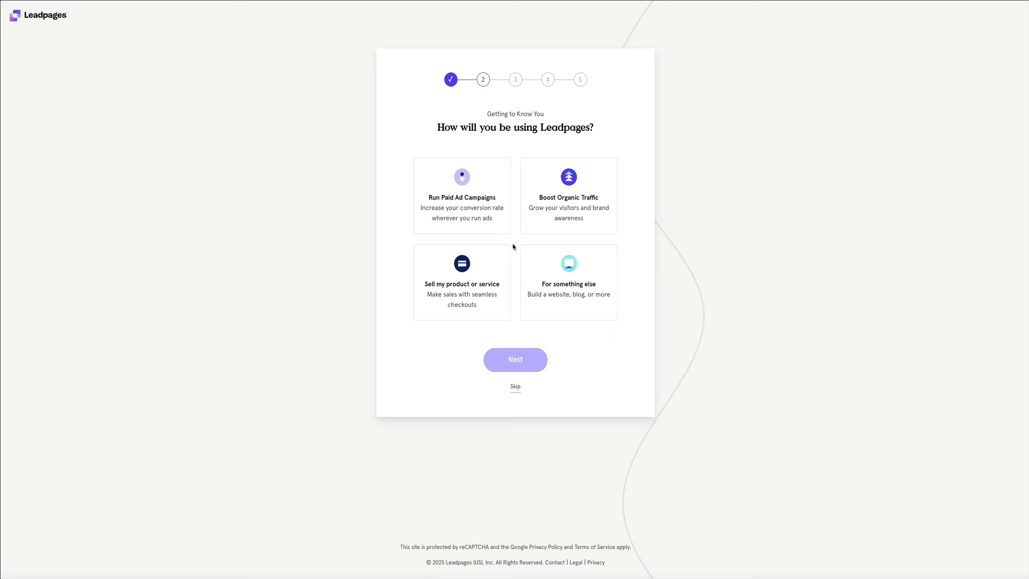
pyautogui.click(575, 208)
pyautogui.click(514, 360)
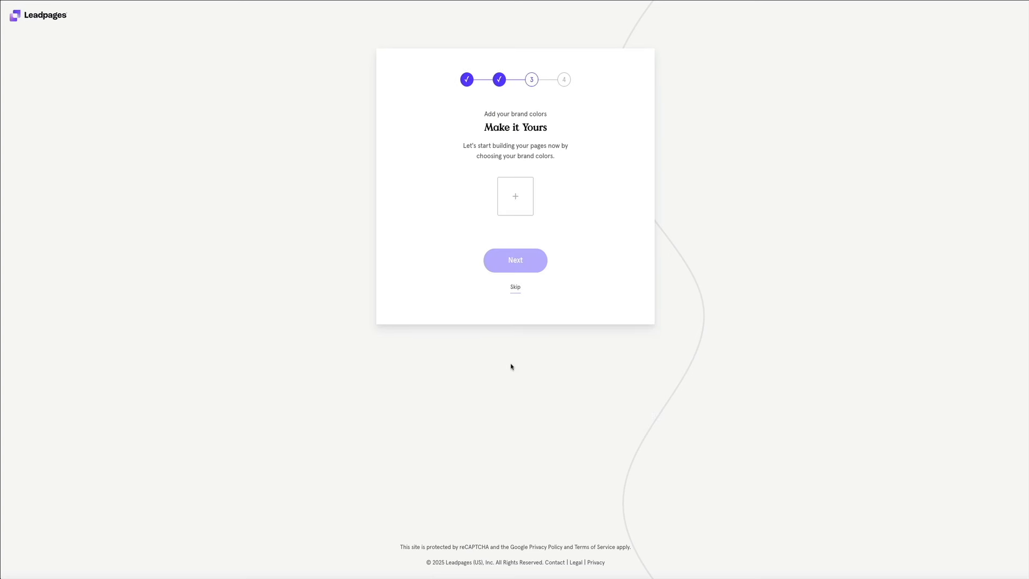
# Add blue, white and black as the brand colors and continue to template selection
pyautogui.click(516, 202)
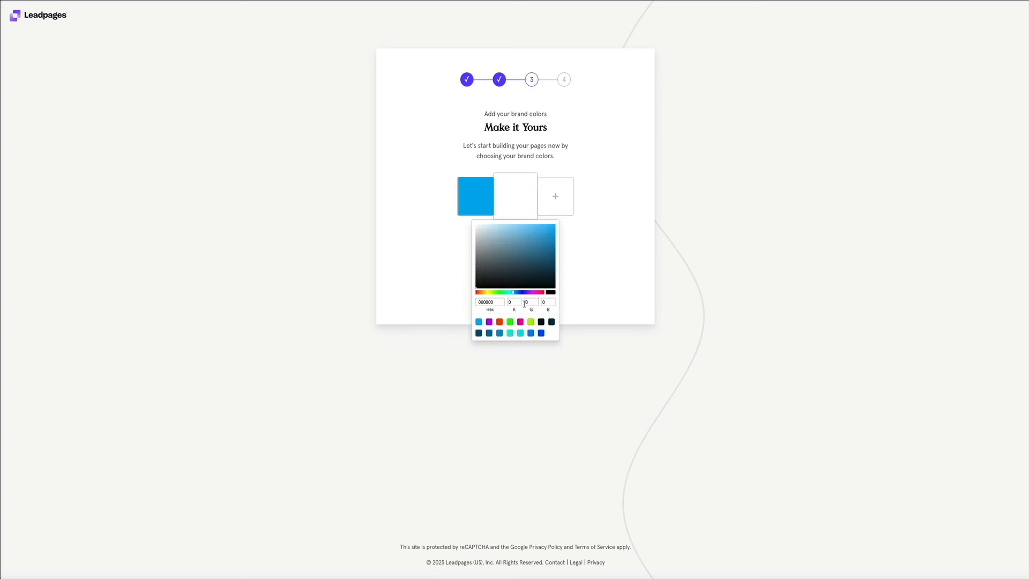
pyautogui.click(555, 196)
pyautogui.click(614, 285)
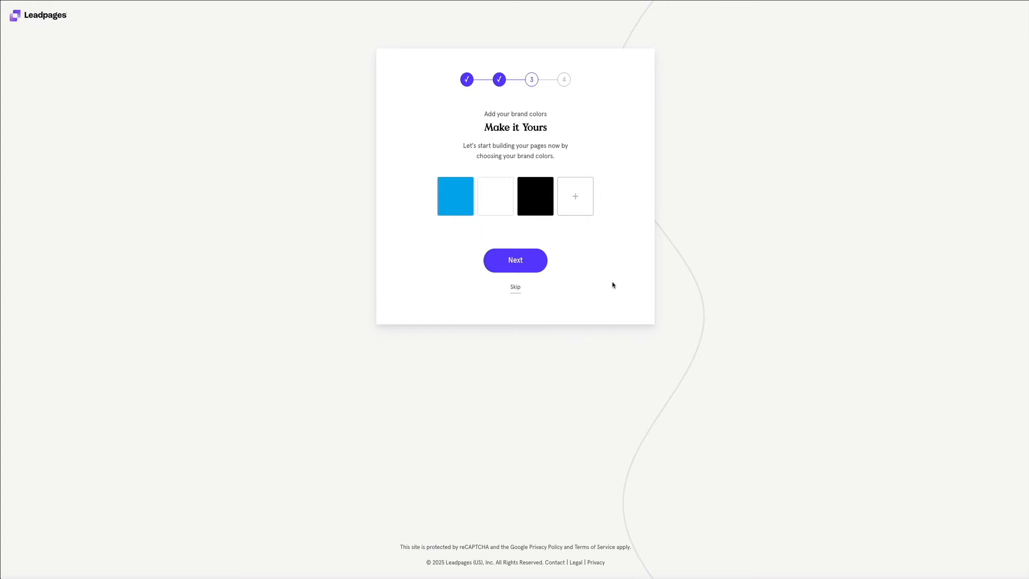
pyautogui.click(520, 267)
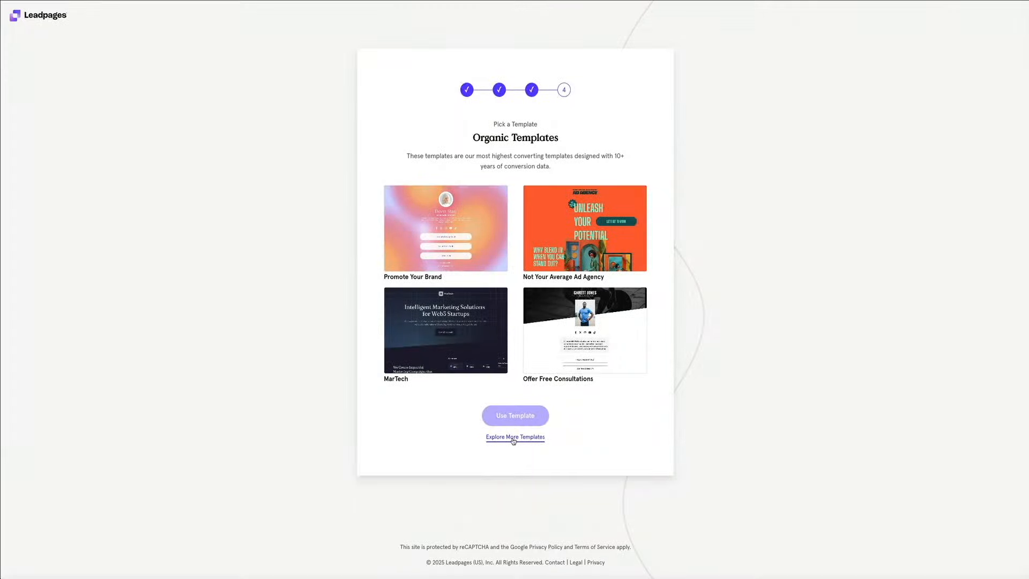
# Explore the full landing page template gallery and check the Page Type filter options
pyautogui.click(514, 438)
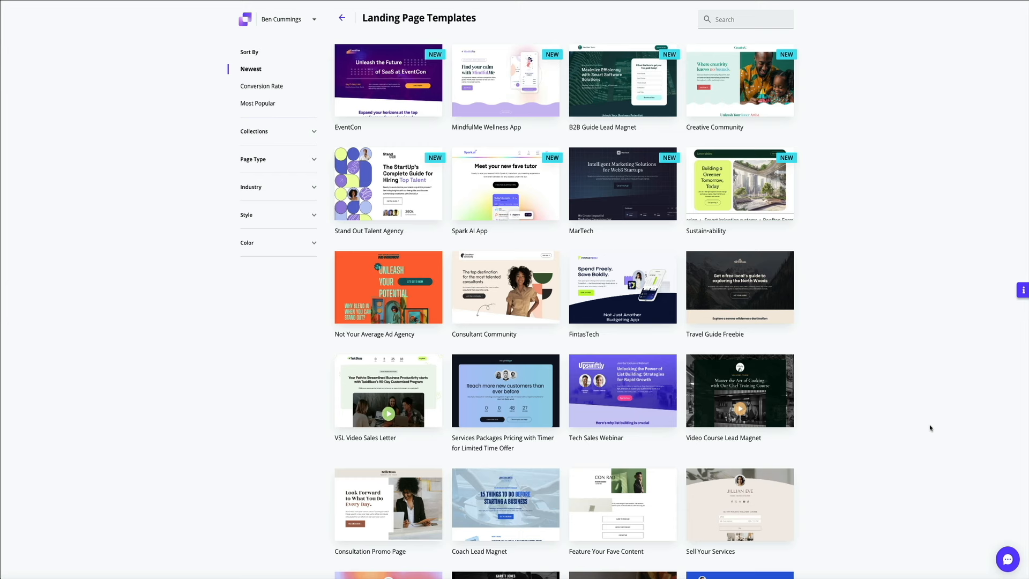
pyautogui.scroll(-2, 930, 428)
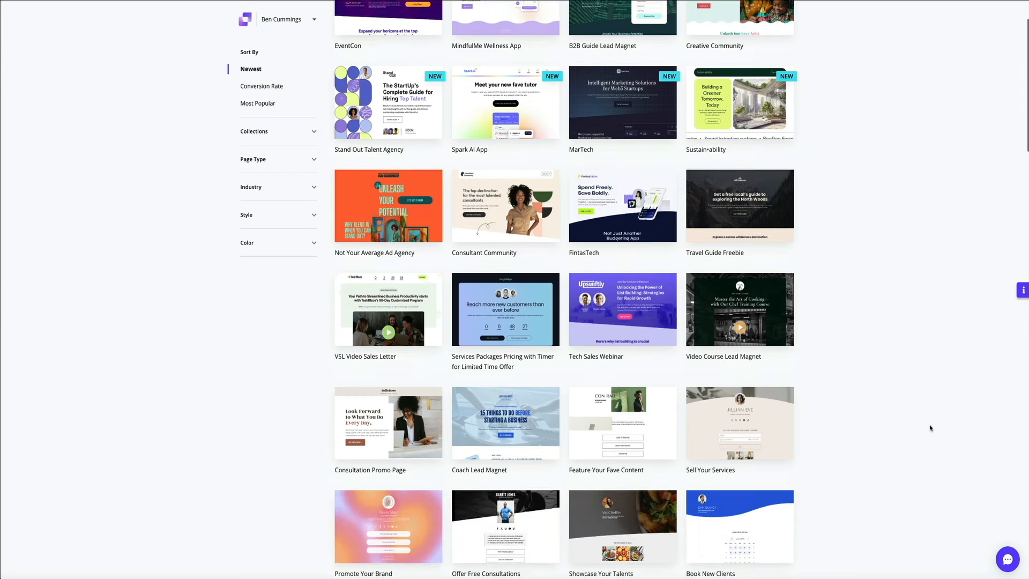
pyautogui.scroll(-3, 931, 423)
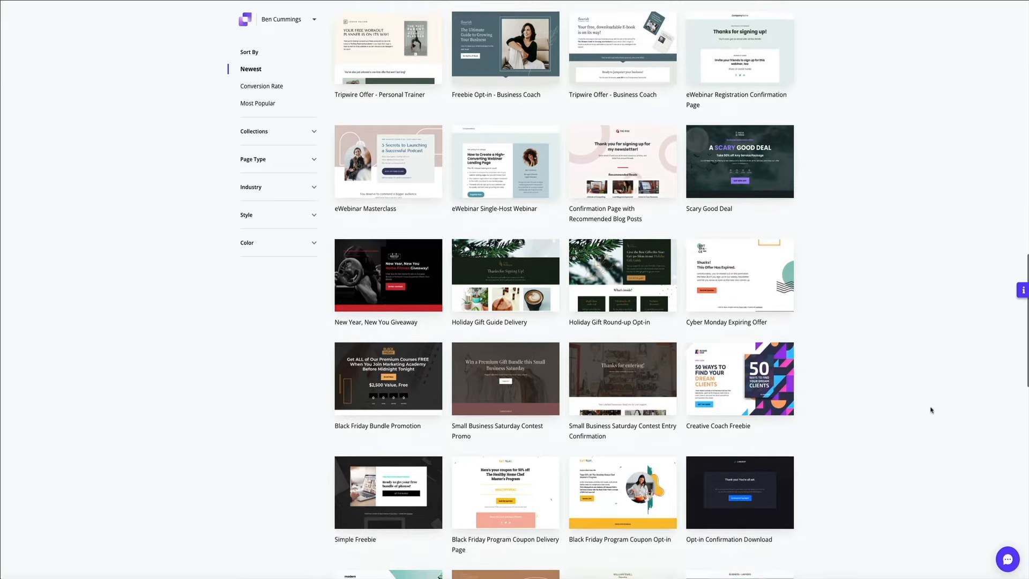
pyautogui.scroll(-1, 931, 410)
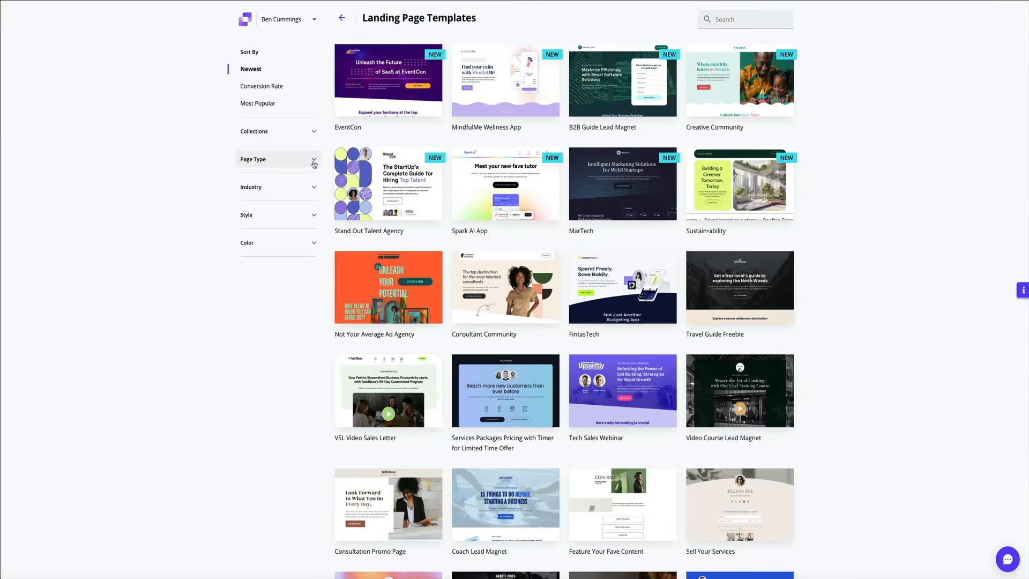
pyautogui.click(314, 162)
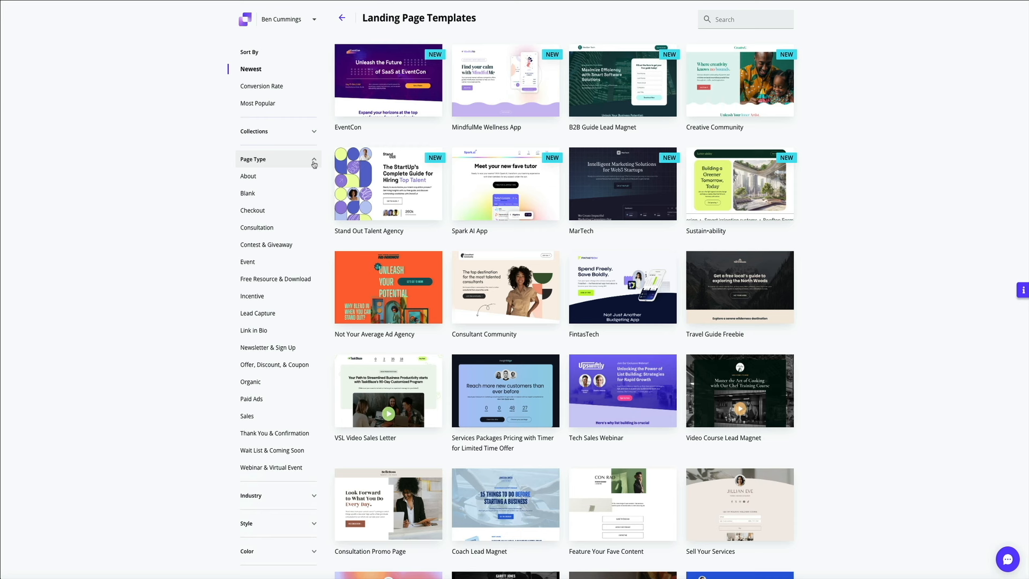
pyautogui.click(314, 162)
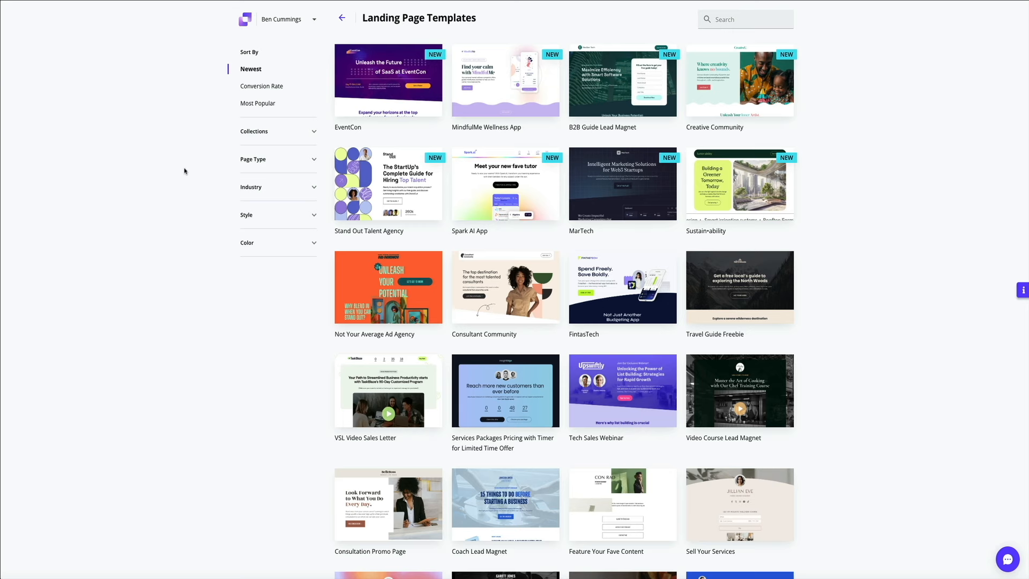
# Preview the full MarTech template in its desktop version, and switch the preview to mobile
pyautogui.moveTo(598, 197)
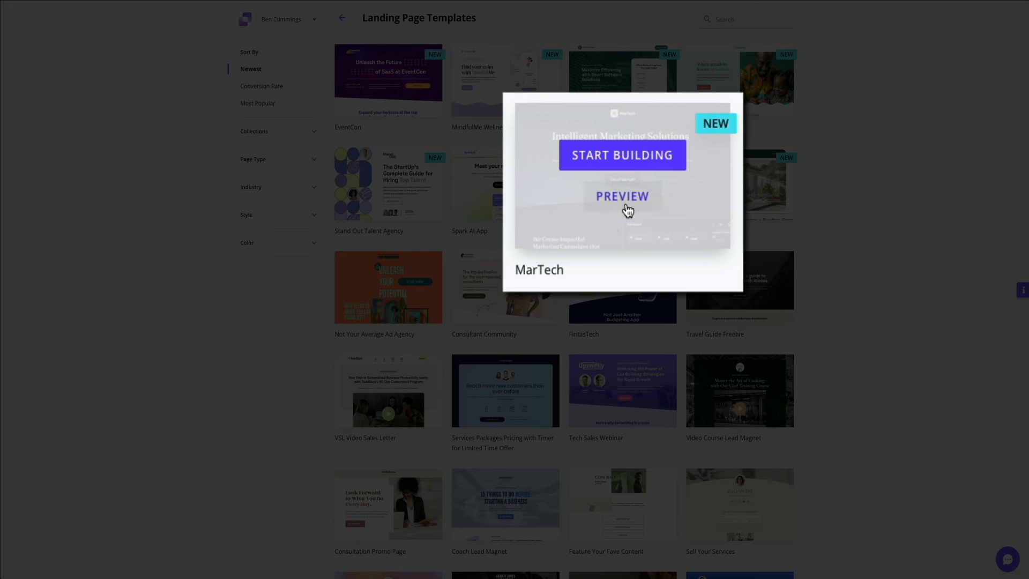
pyautogui.click(627, 208)
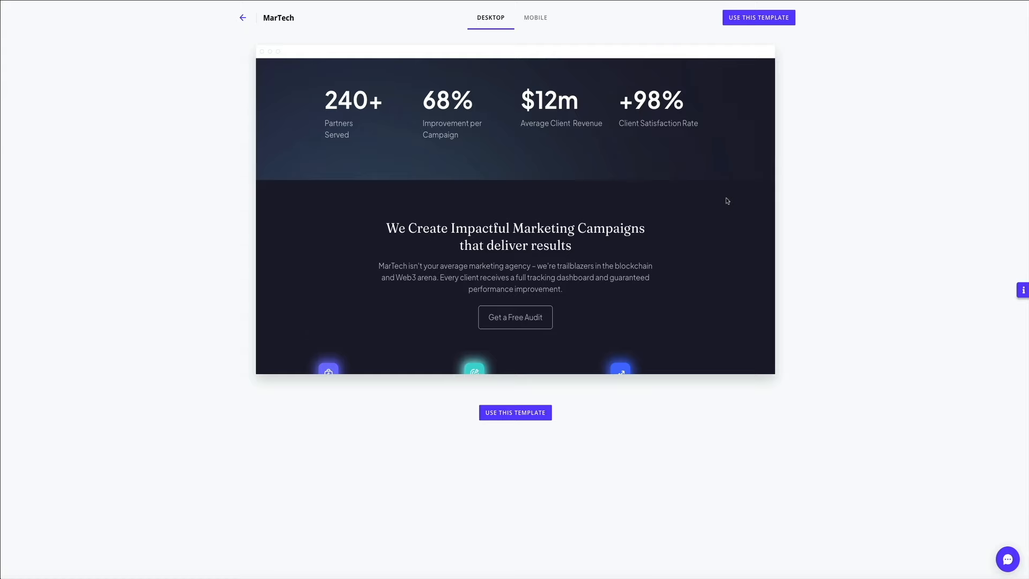
pyautogui.scroll(-3, 728, 202)
pyautogui.scroll(-3, 728, 201)
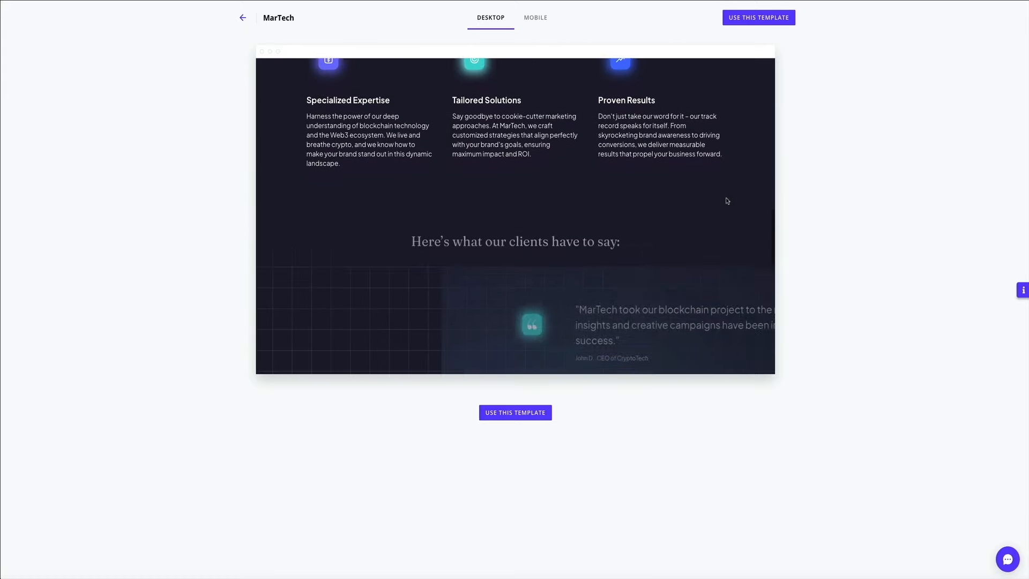
pyautogui.scroll(-4, 727, 201)
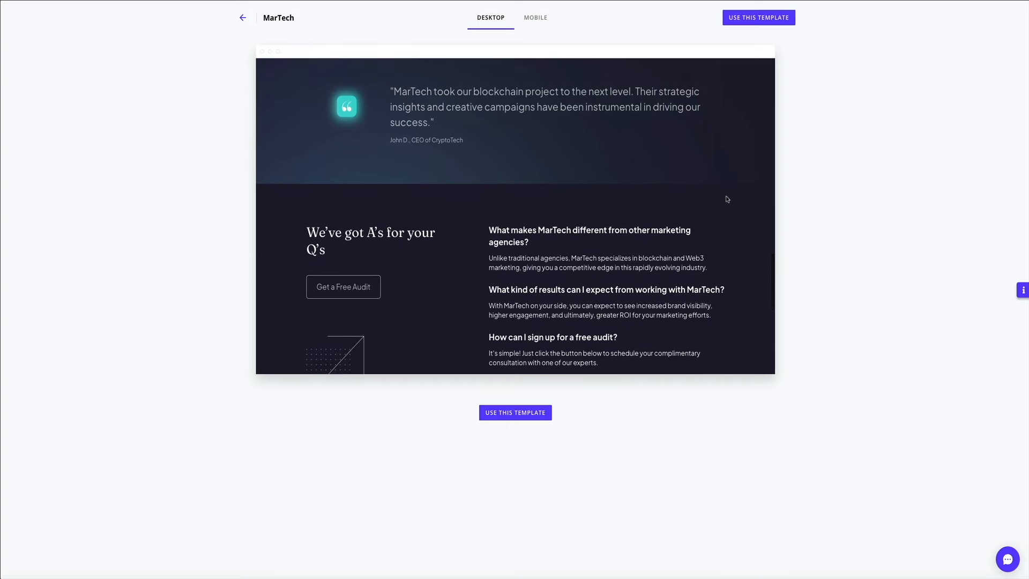
pyautogui.scroll(-4, 727, 199)
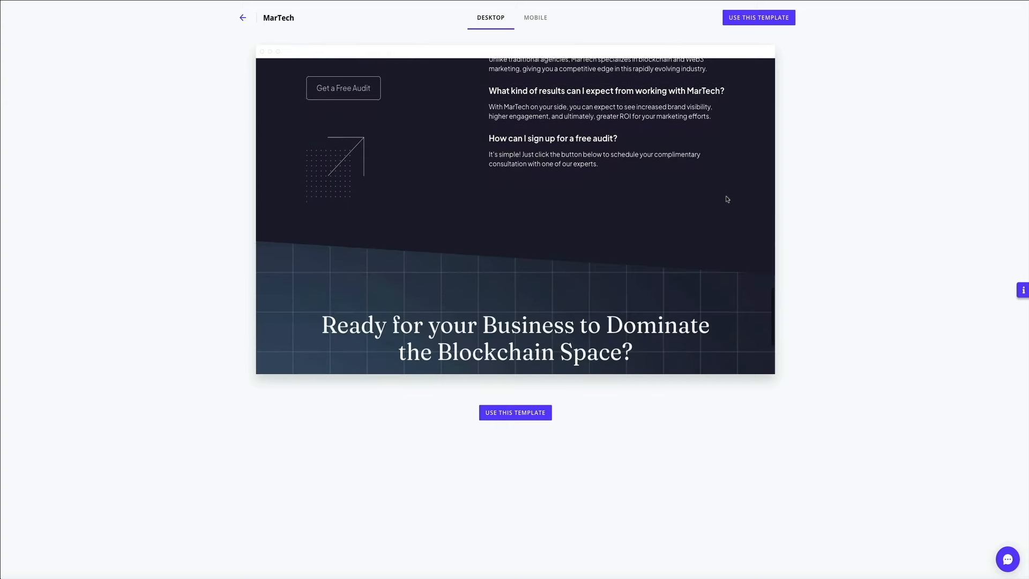
pyautogui.scroll(-3, 727, 199)
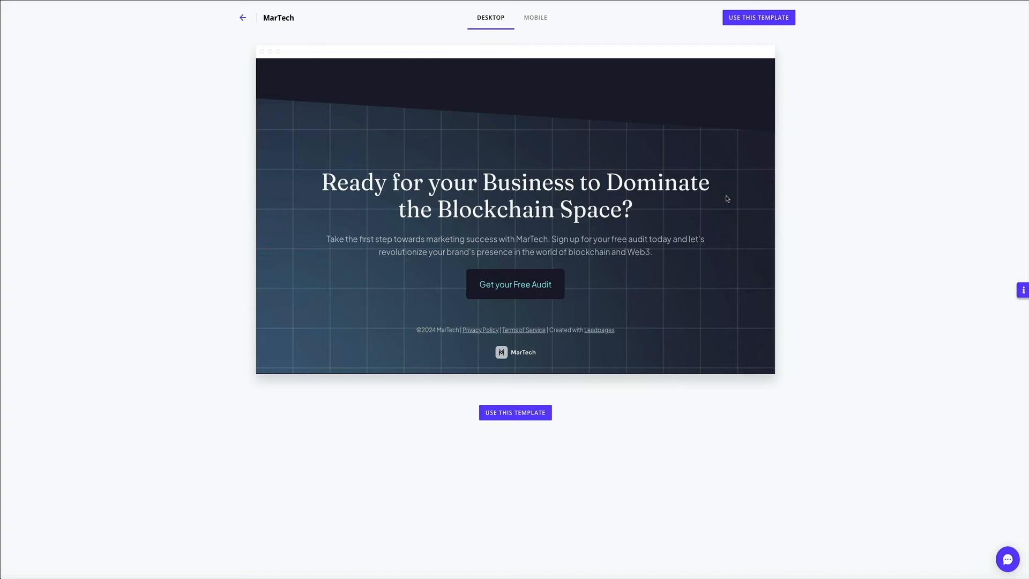
pyautogui.scroll(10, 727, 199)
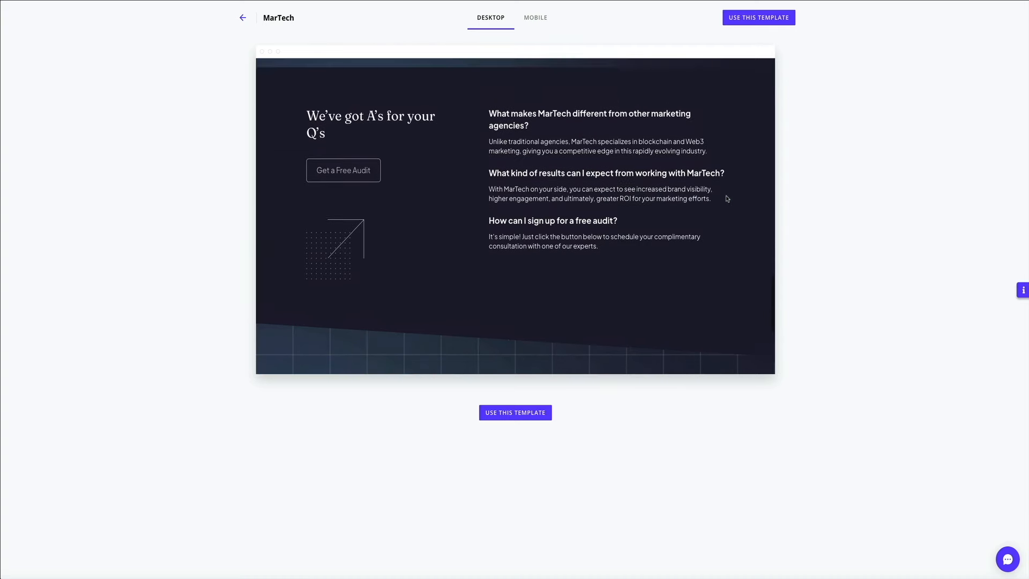
pyautogui.scroll(8, 727, 199)
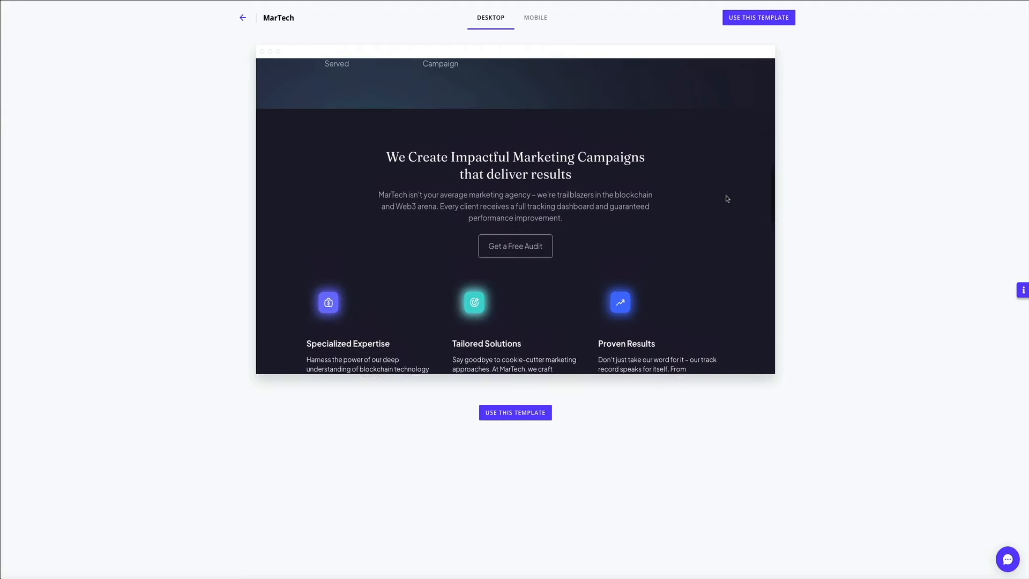
pyautogui.scroll(3, 727, 199)
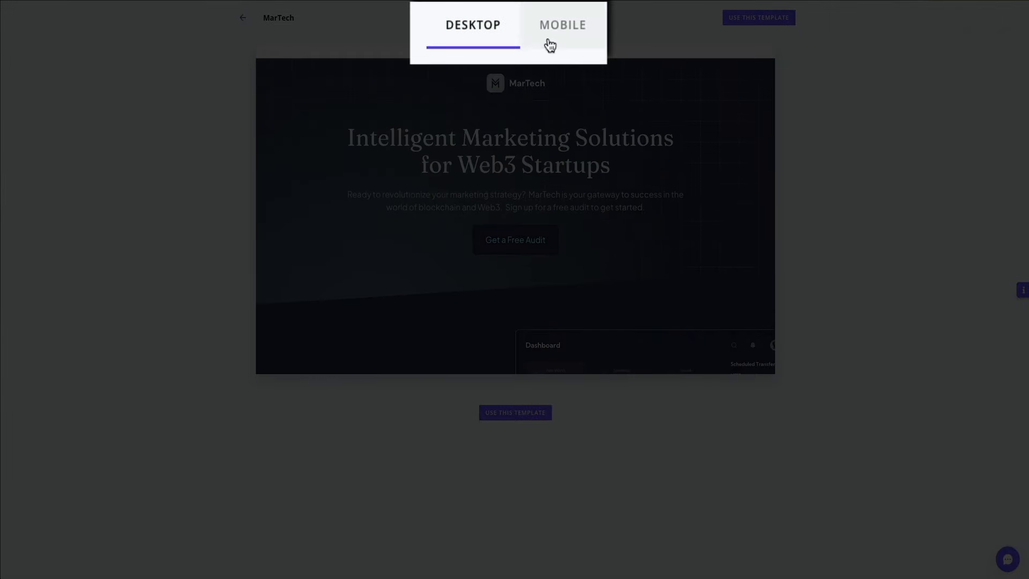
pyautogui.click(535, 17)
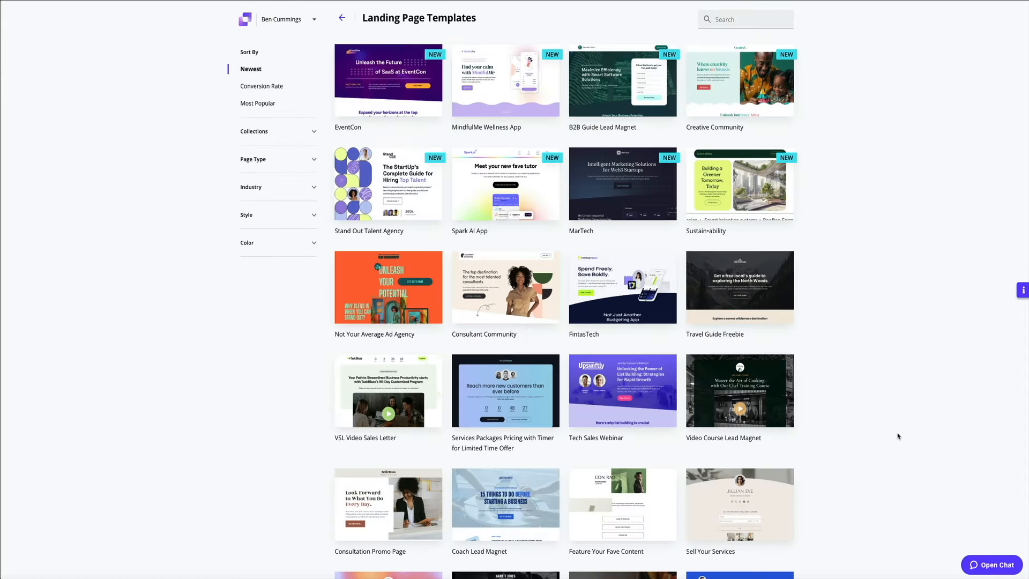
# Browse further through the landing page templates and start building a page from the About Me template
pyautogui.scroll(-5, 897, 436)
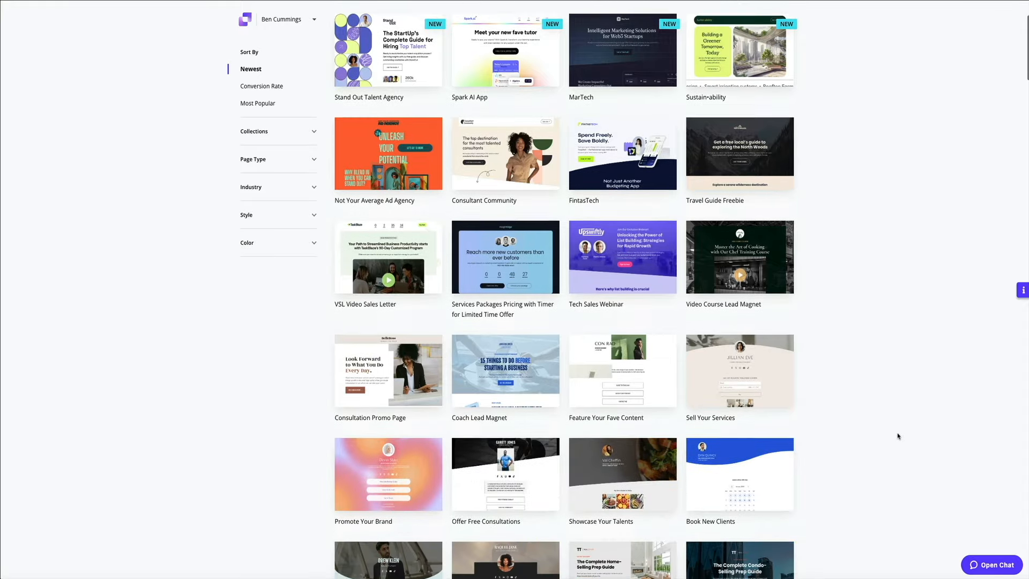
pyautogui.scroll(-7, 898, 436)
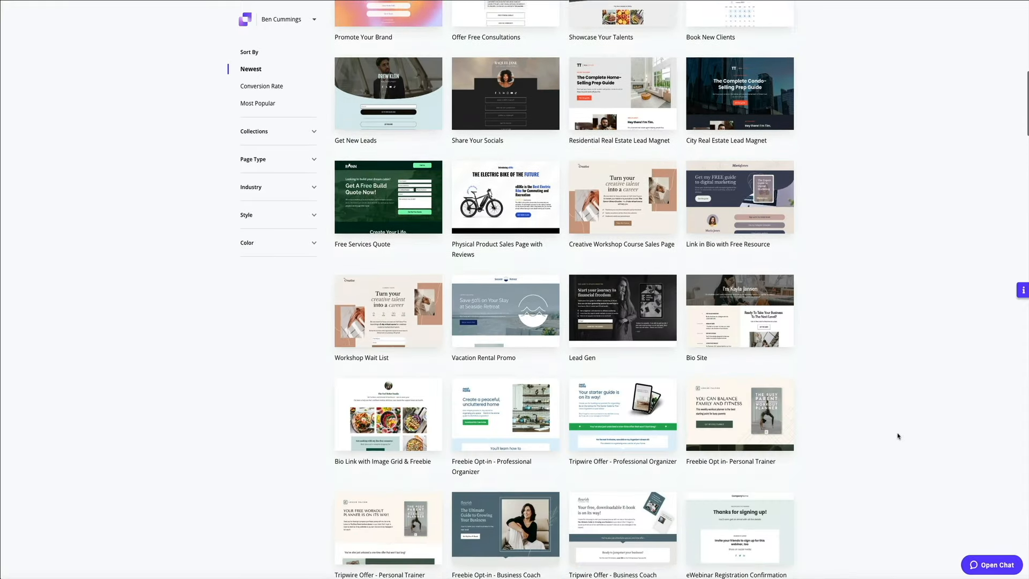
pyautogui.scroll(-12, 898, 436)
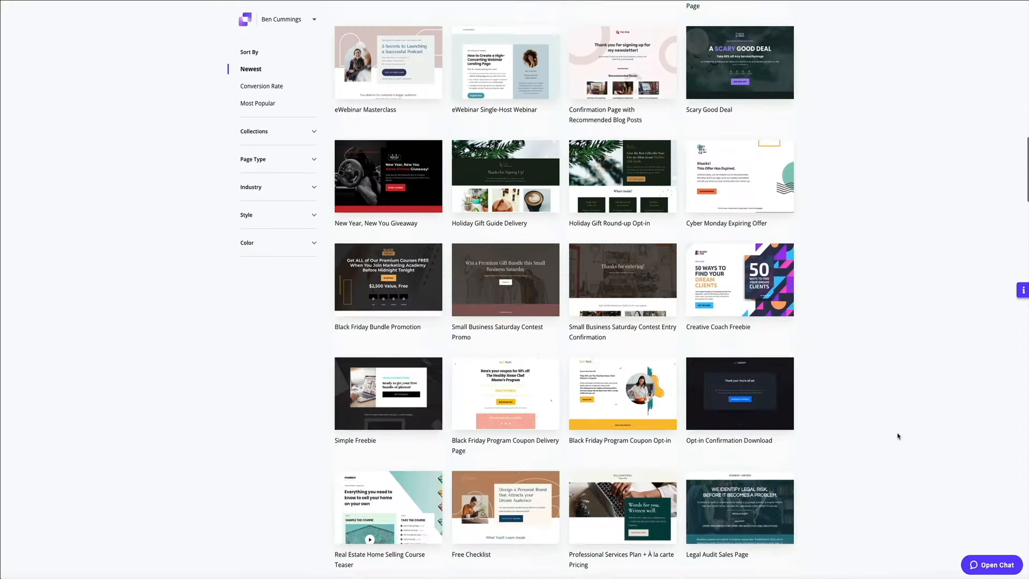
pyautogui.scroll(-11, 898, 437)
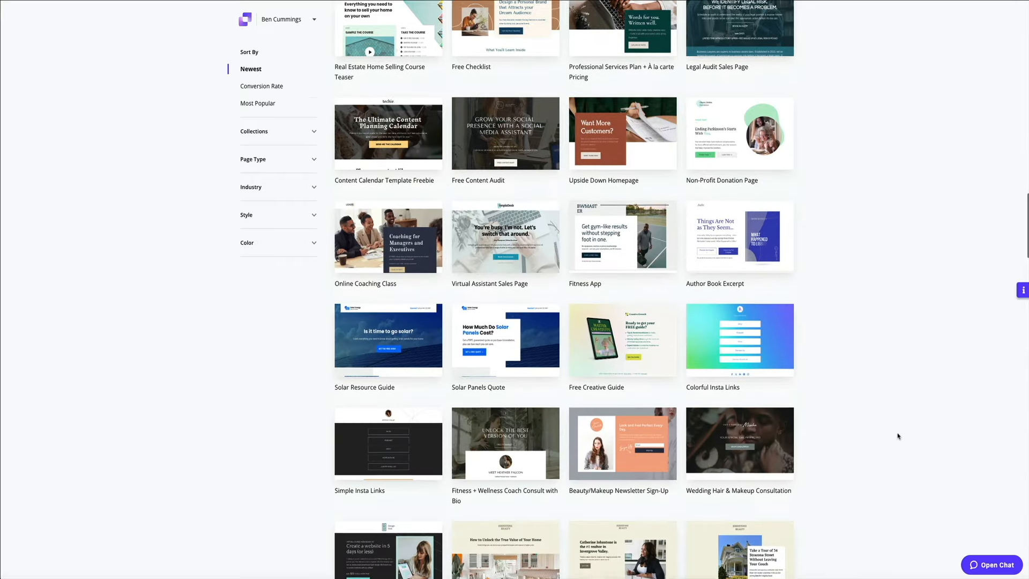
pyautogui.scroll(-10, 898, 437)
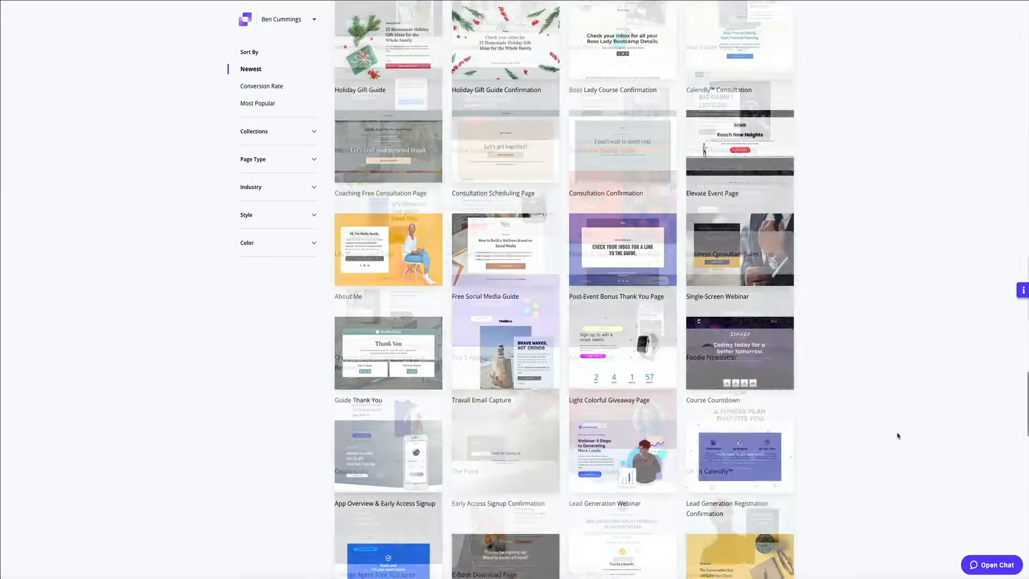
pyautogui.moveTo(379, 269)
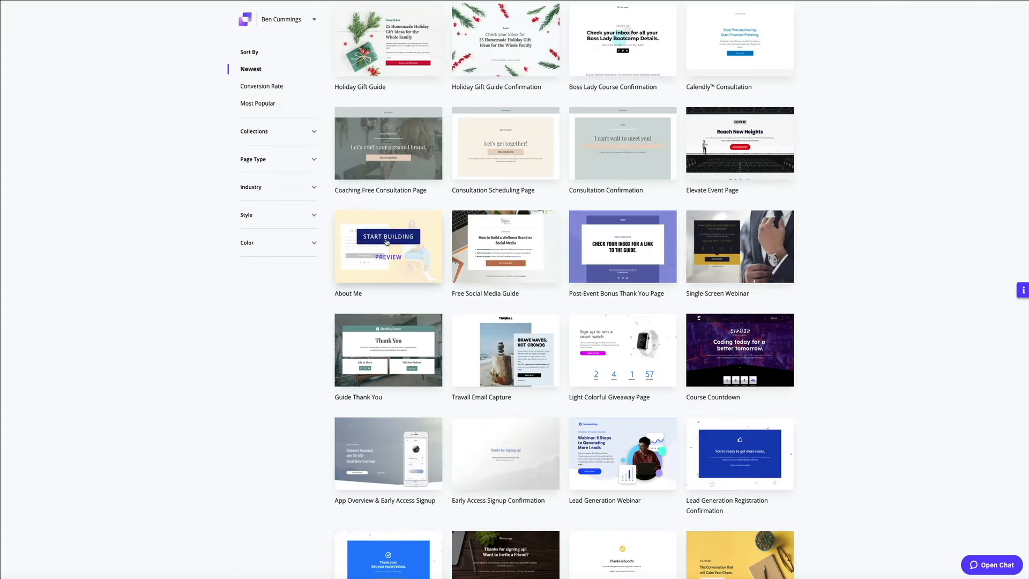
pyautogui.click(388, 235)
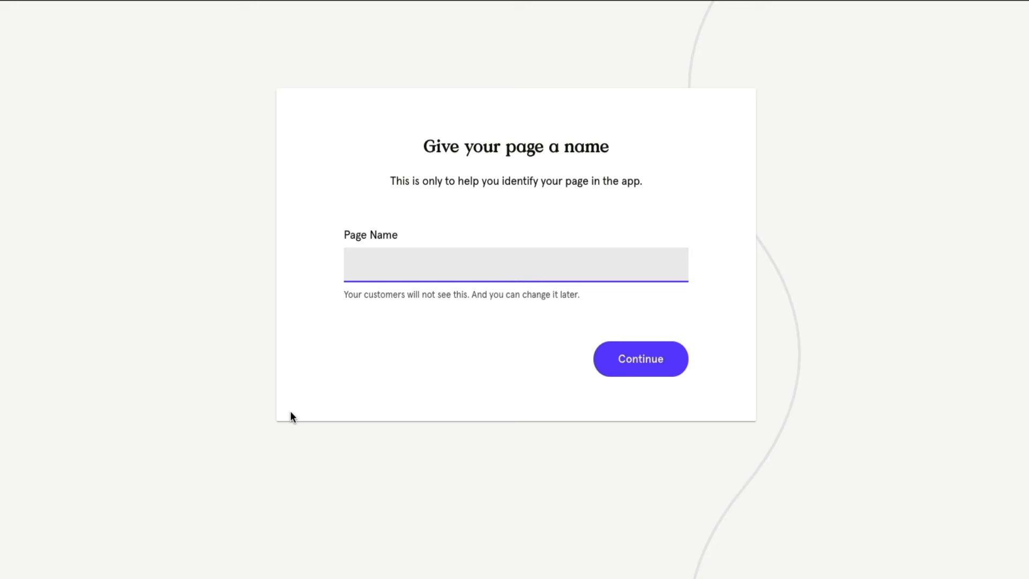
# Name the new page "Blog With Ben YouTube Leads" and continue to the page builder
pyautogui.write('Blog With')
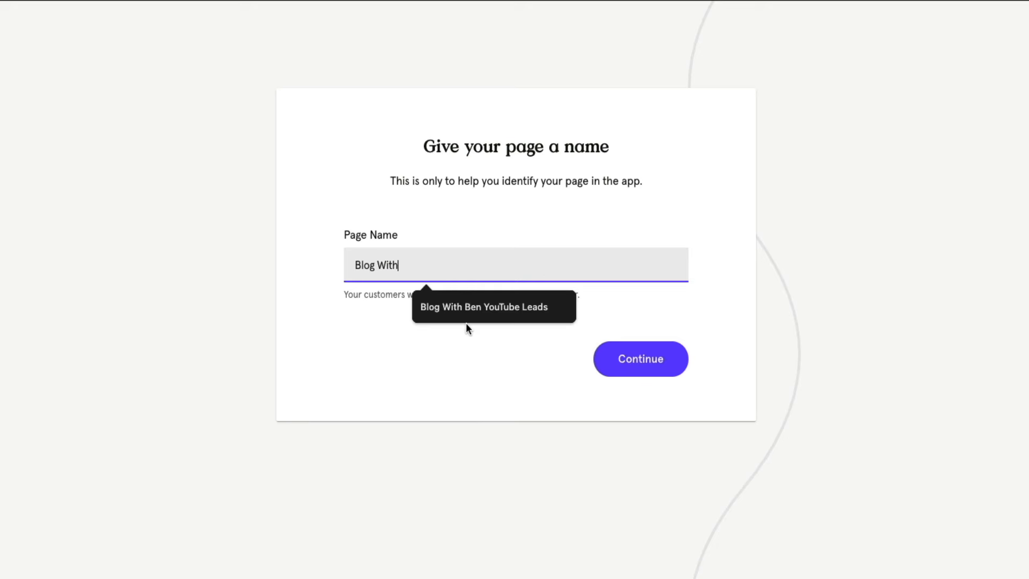
pyautogui.click(477, 312)
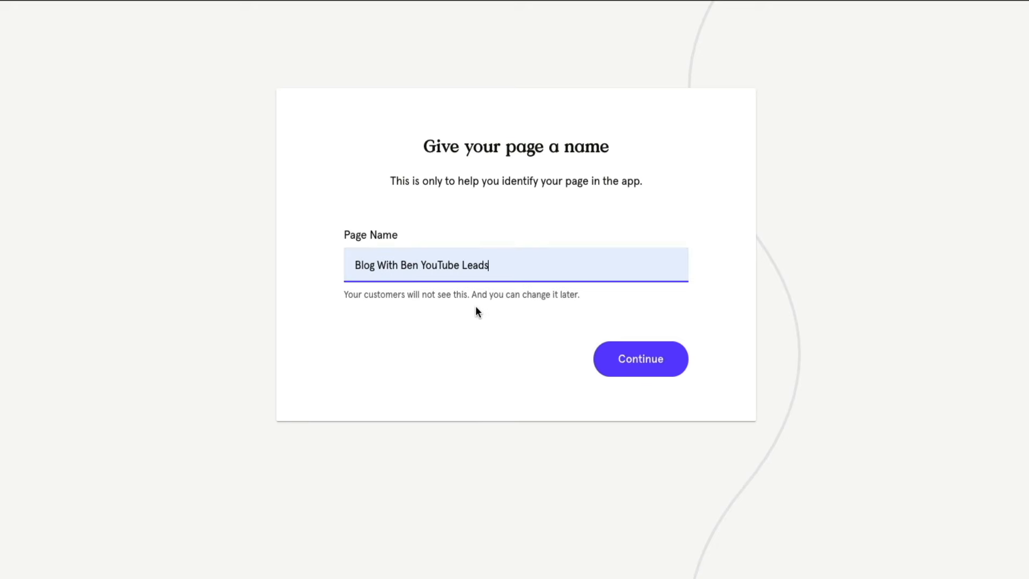
pyautogui.click(649, 374)
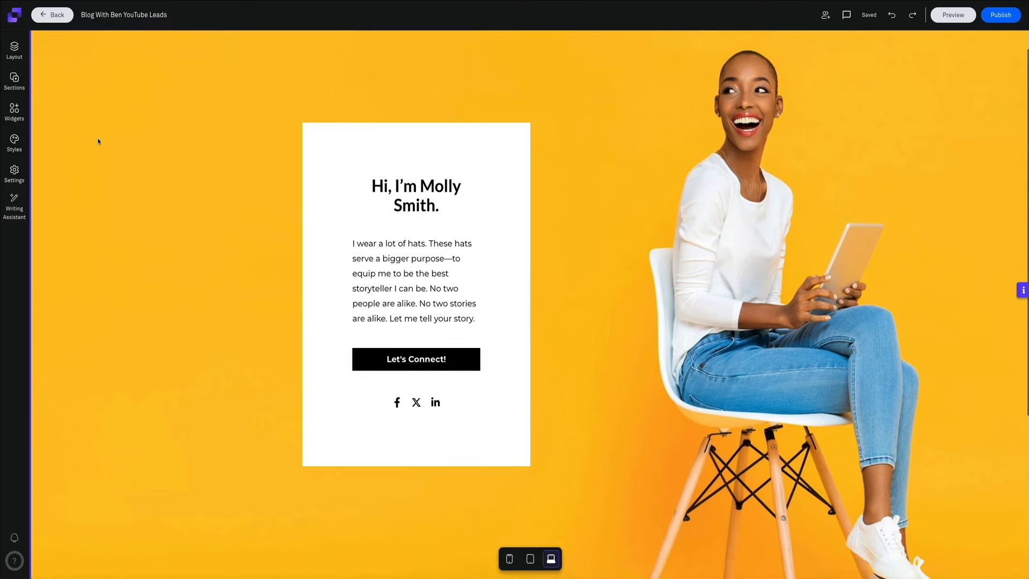
# Look over the page's sections and examine Section 1's mobile, tablet and desktop visibility options and its additional section actions
pyautogui.scroll(-3, 97, 141)
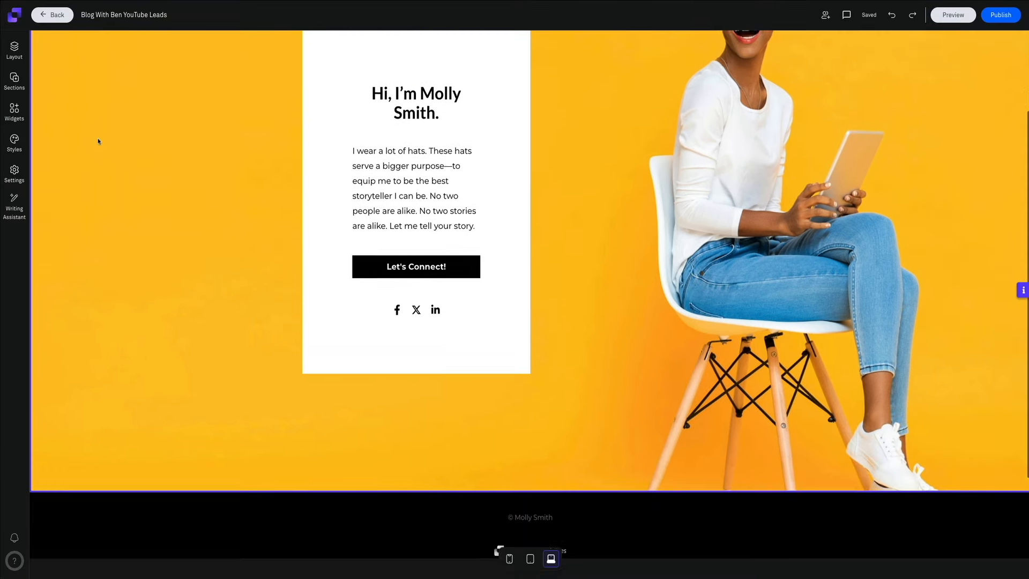
pyautogui.scroll(-2, 98, 141)
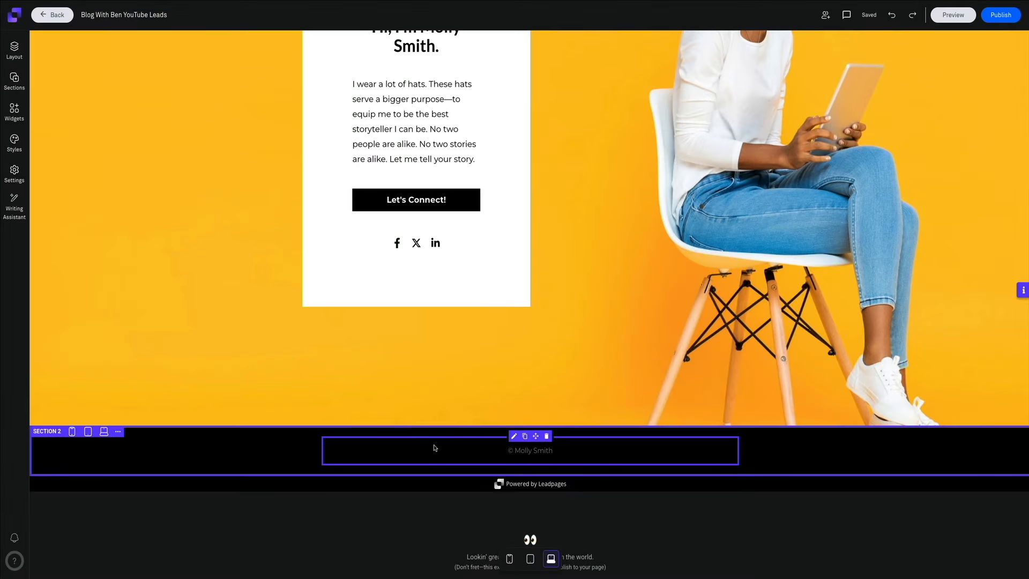
pyautogui.scroll(4, 235, 367)
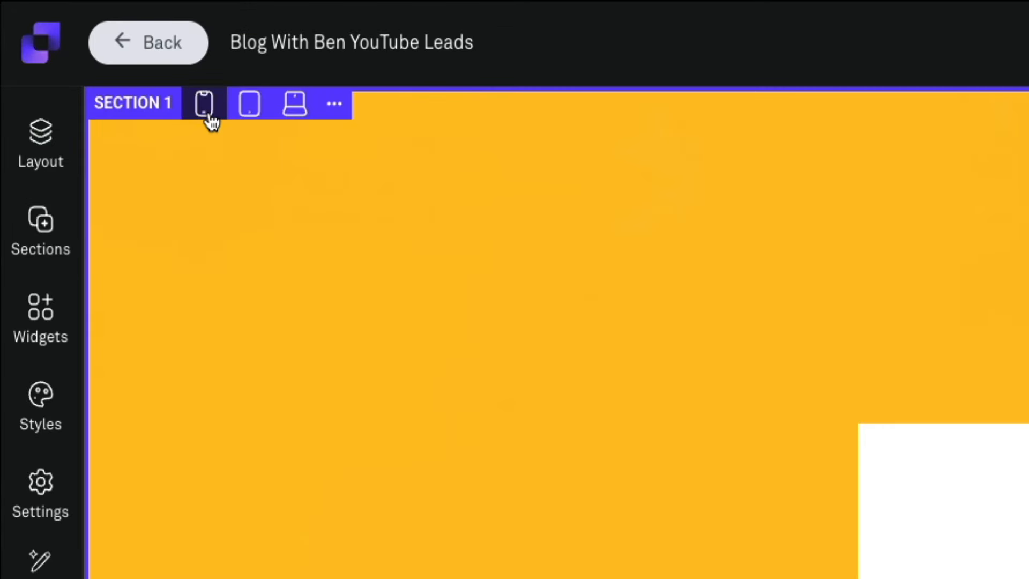
pyautogui.click(211, 117)
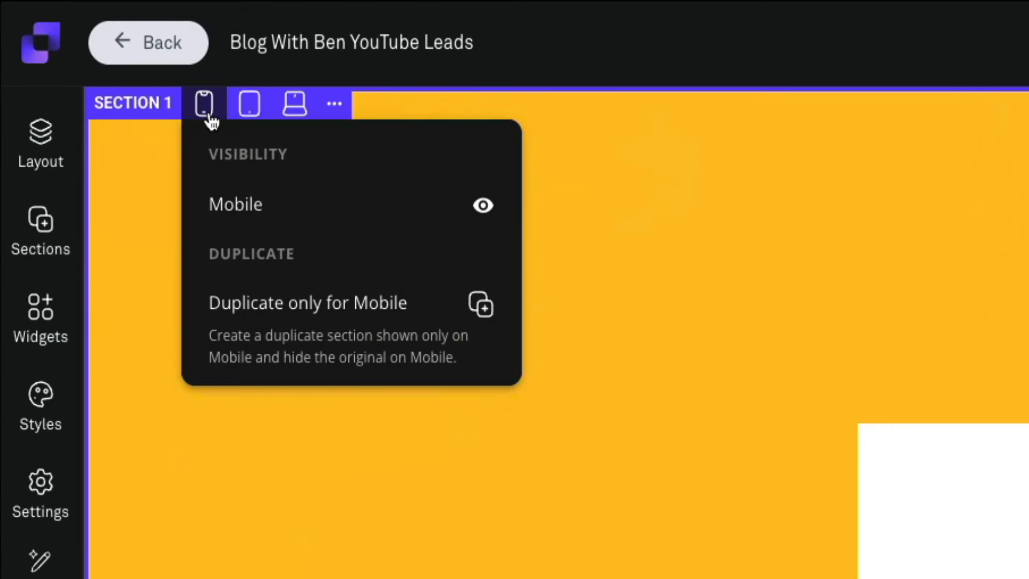
pyautogui.click(250, 113)
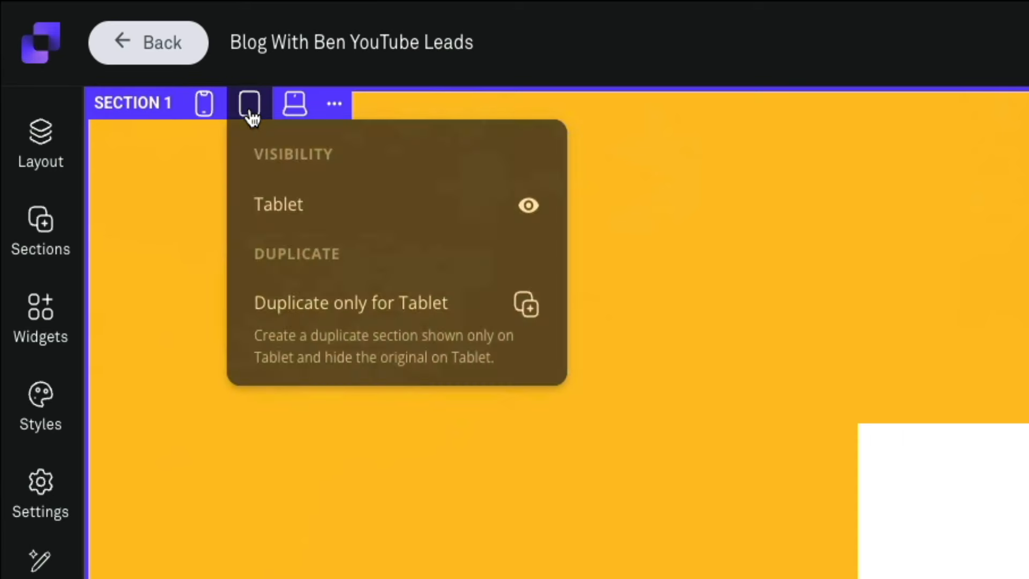
pyautogui.click(297, 112)
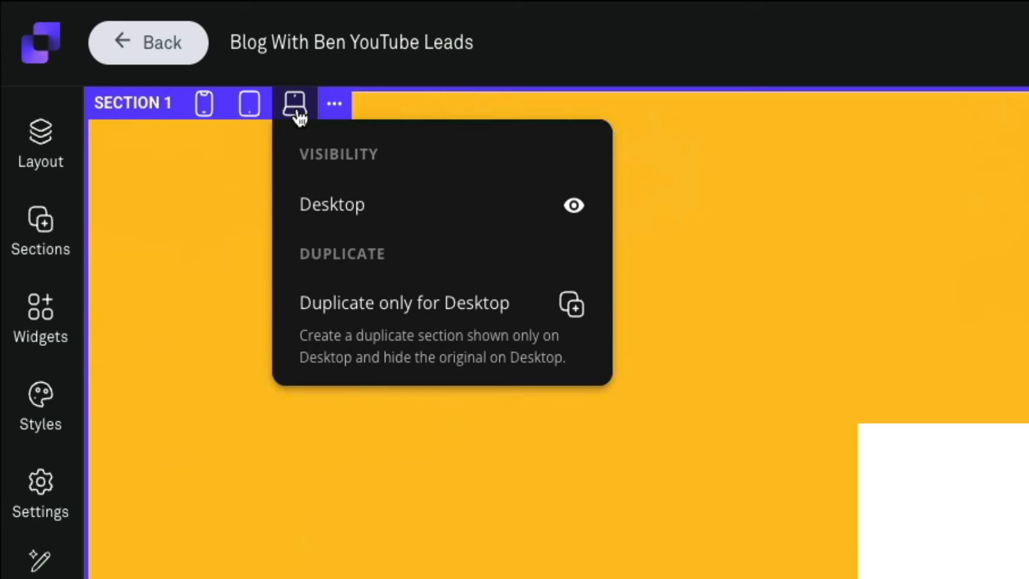
pyautogui.click(334, 107)
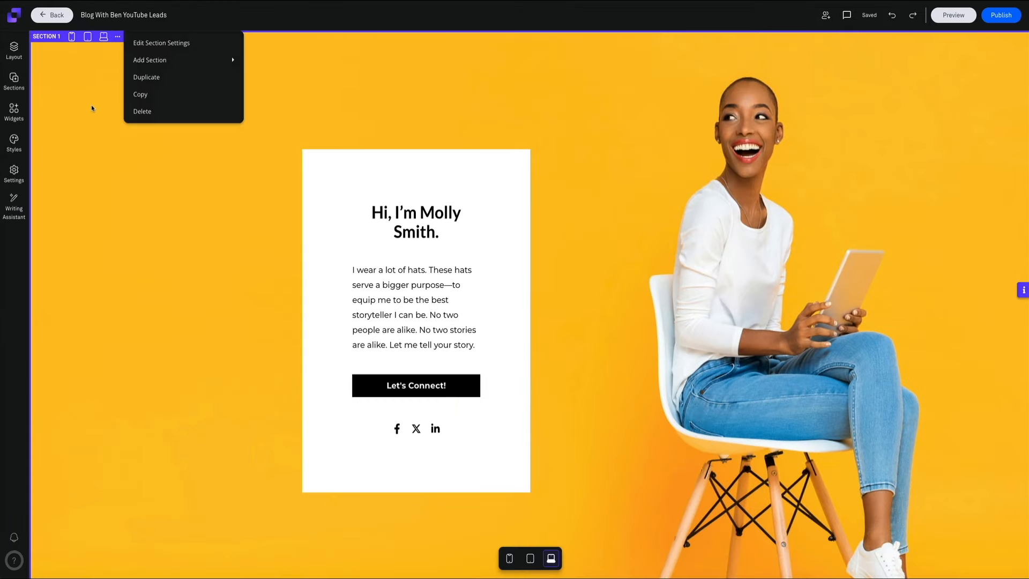
pyautogui.click(277, 389)
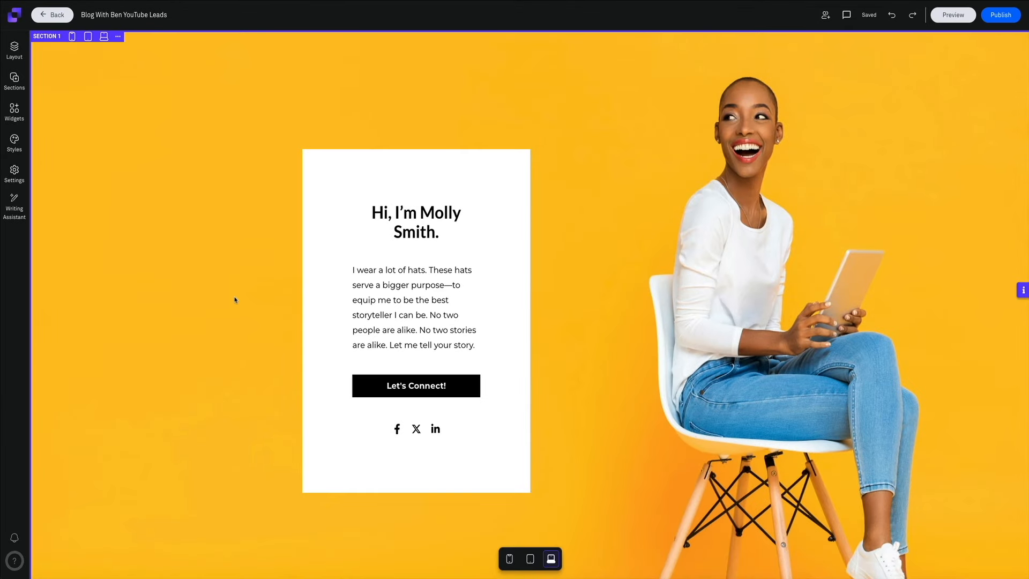
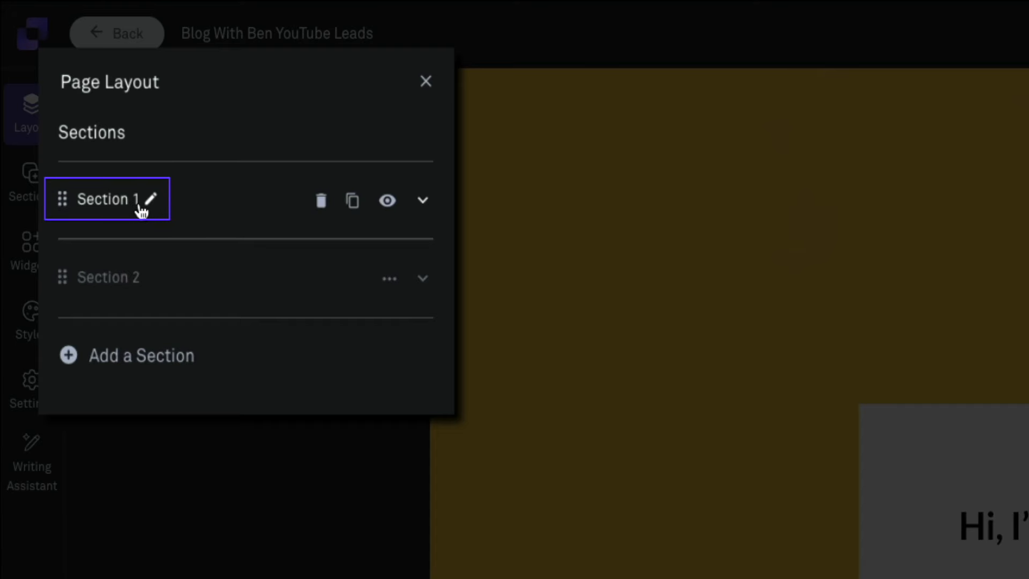
# Inspect Section 1's rows and columns in the page layout, view its section style settings, and close them
pyautogui.click(141, 210)
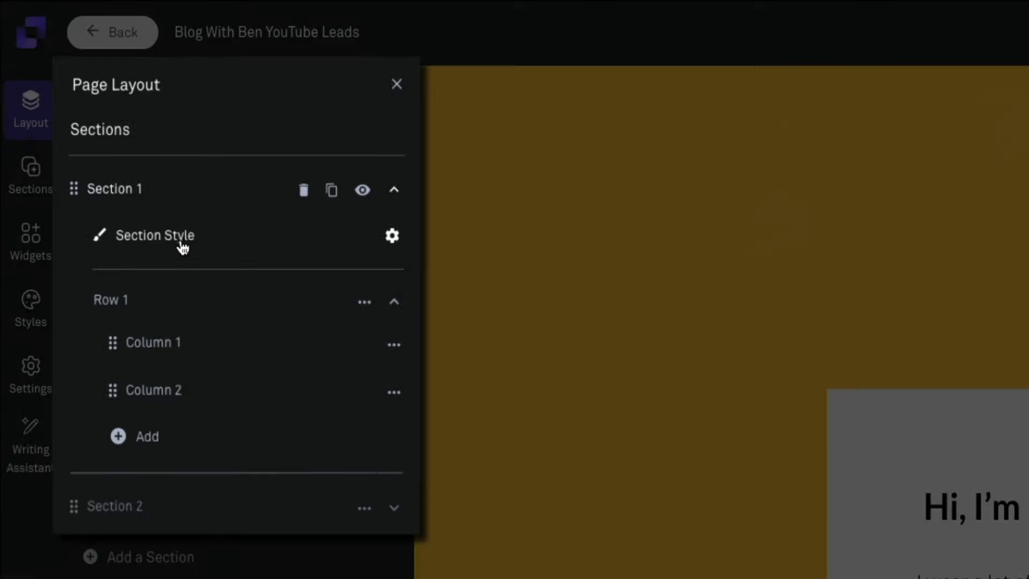
pyautogui.click(187, 252)
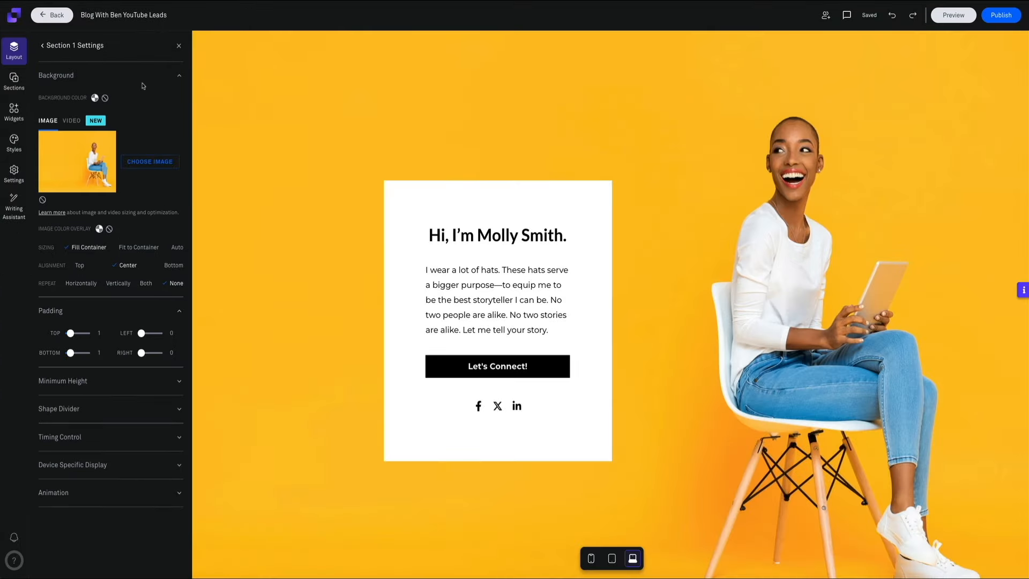
pyautogui.click(179, 46)
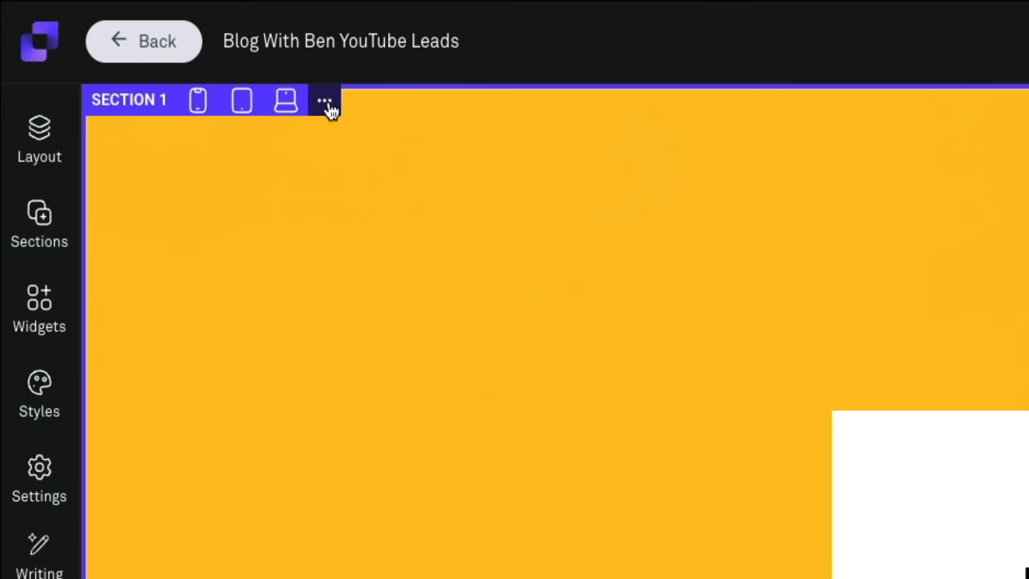
# Upload "leadpages background demo image.jpg" from Downloads through Section 1's background image settings
pyautogui.click(325, 101)
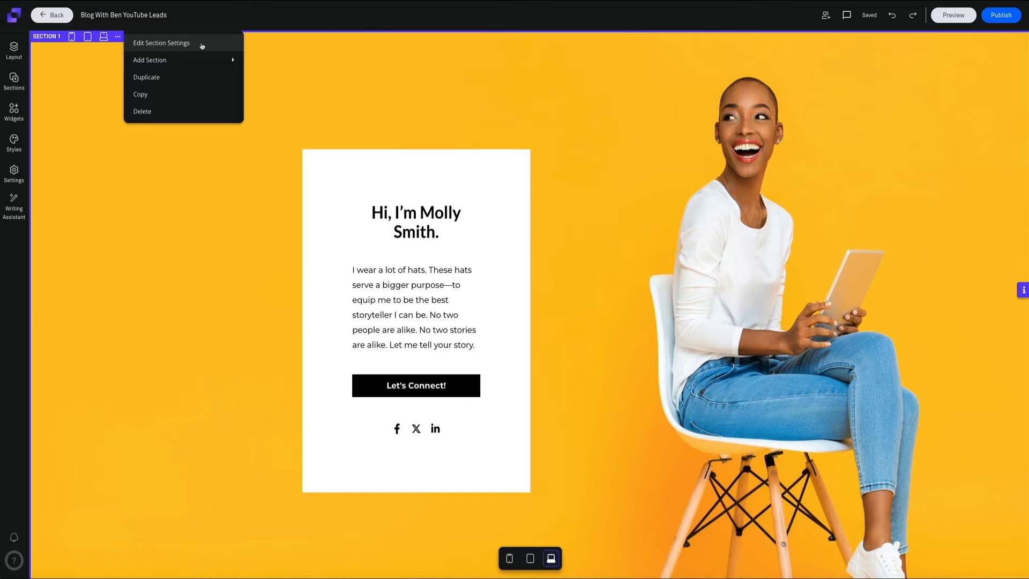
pyautogui.click(557, 128)
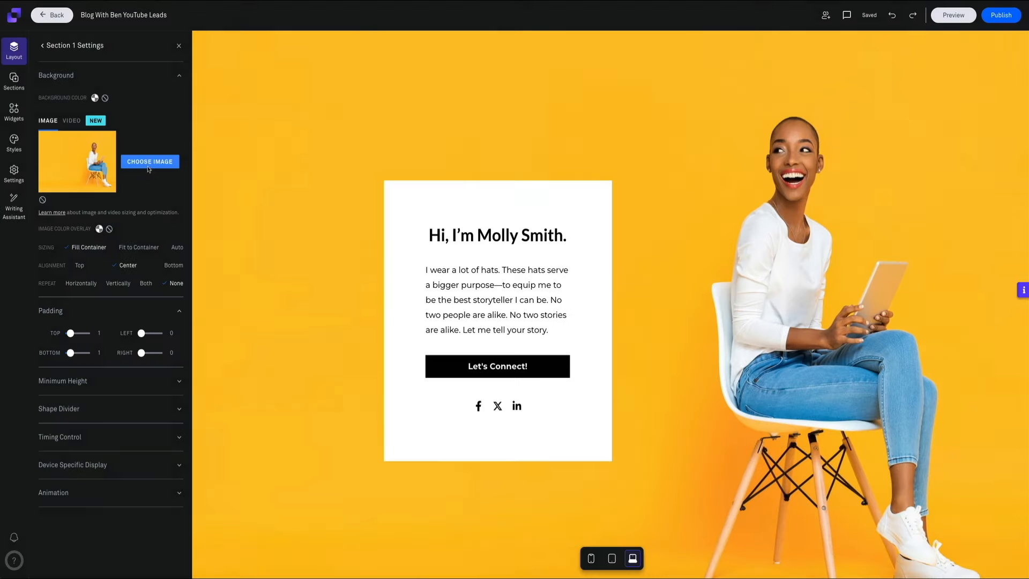
pyautogui.click(149, 163)
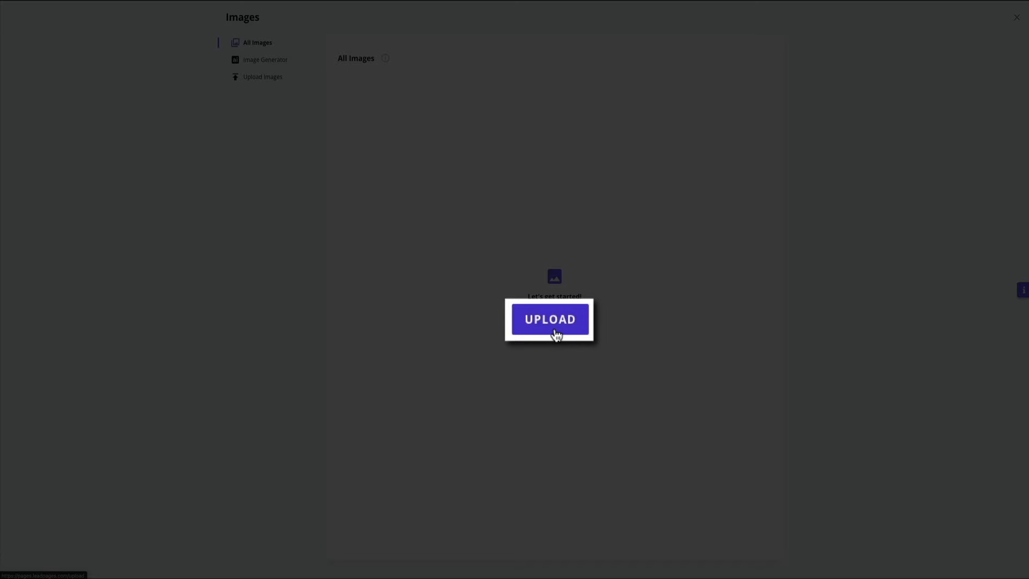
pyautogui.click(556, 333)
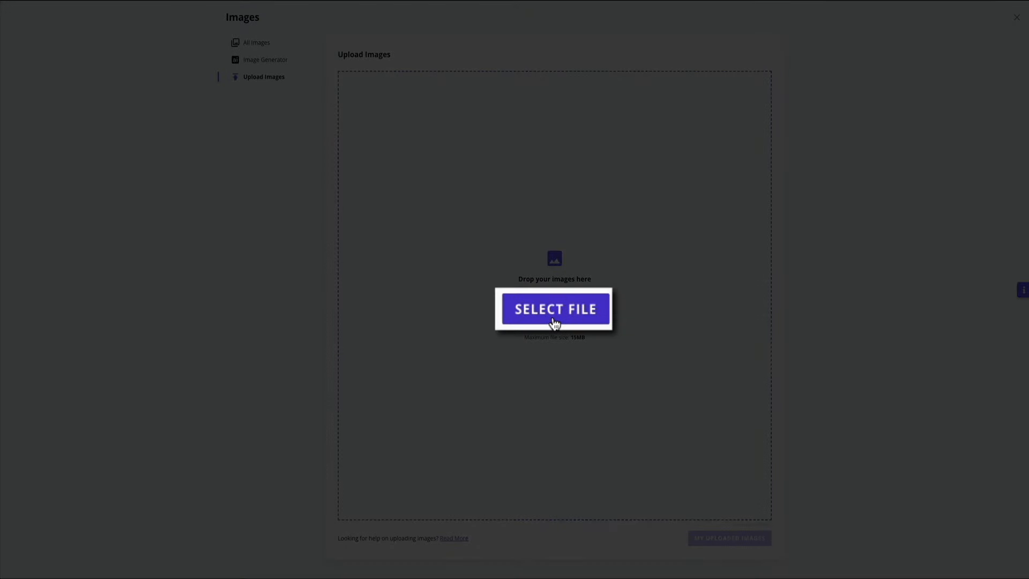
pyautogui.click(555, 322)
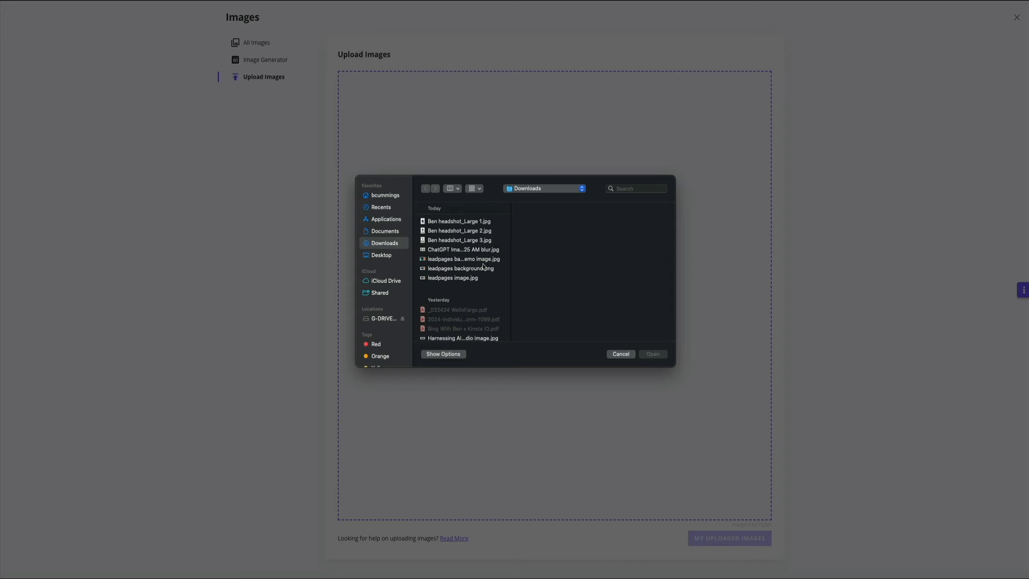
pyautogui.click(477, 260)
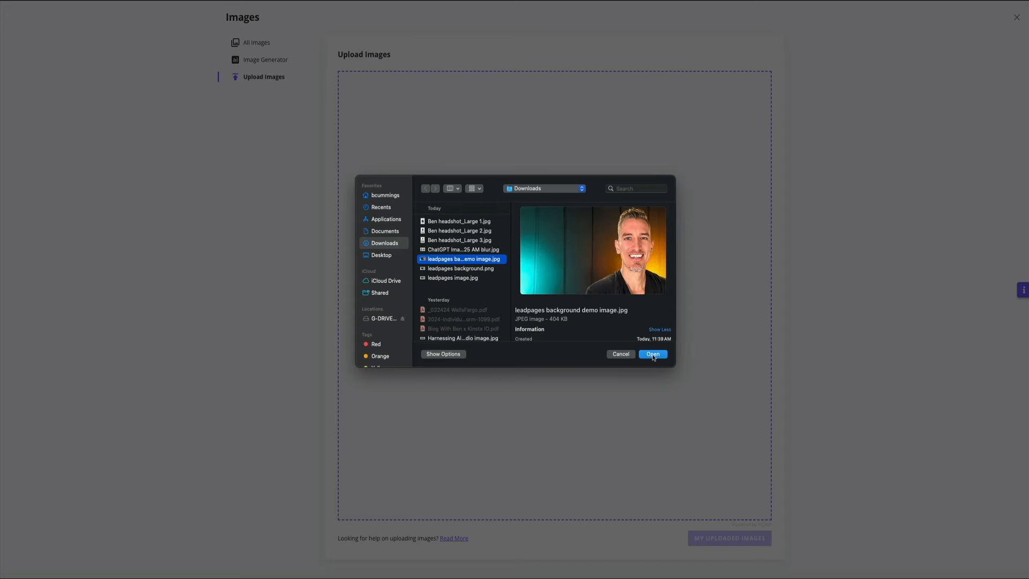
pyautogui.click(652, 354)
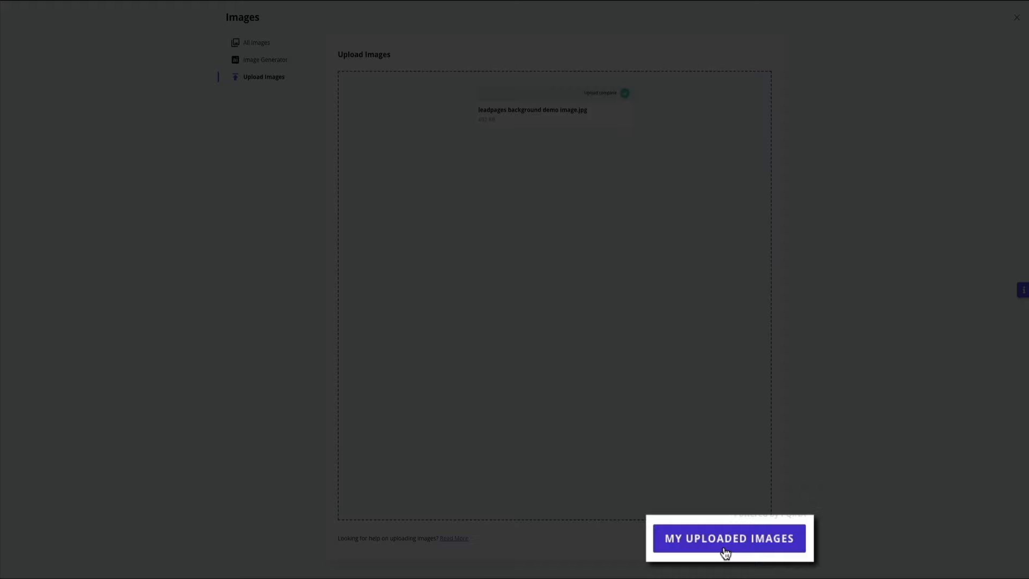
# Name the uploaded image "Blog With Ben YouTube Hero", add alt text with the person's and blog's names, and insert it as Section 1's background
pyautogui.click(726, 552)
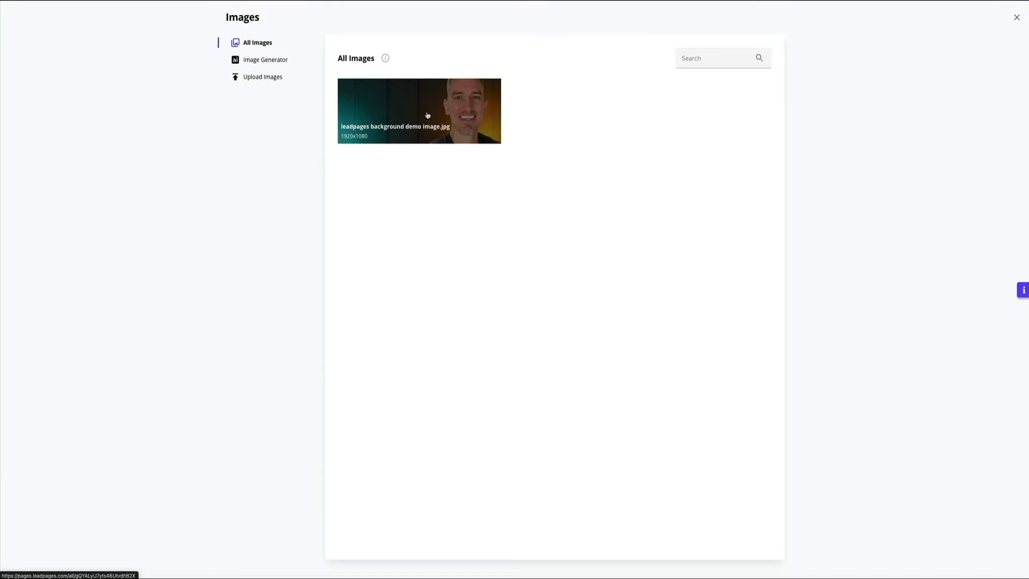
pyautogui.click(427, 112)
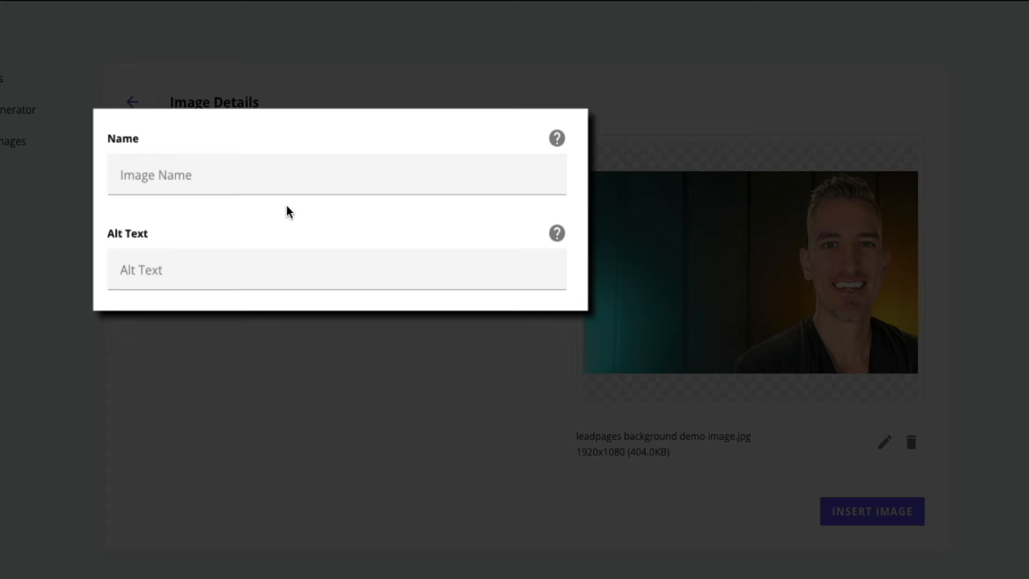
pyautogui.click(177, 175)
pyautogui.write('Blog With Ben YouTube Hero')
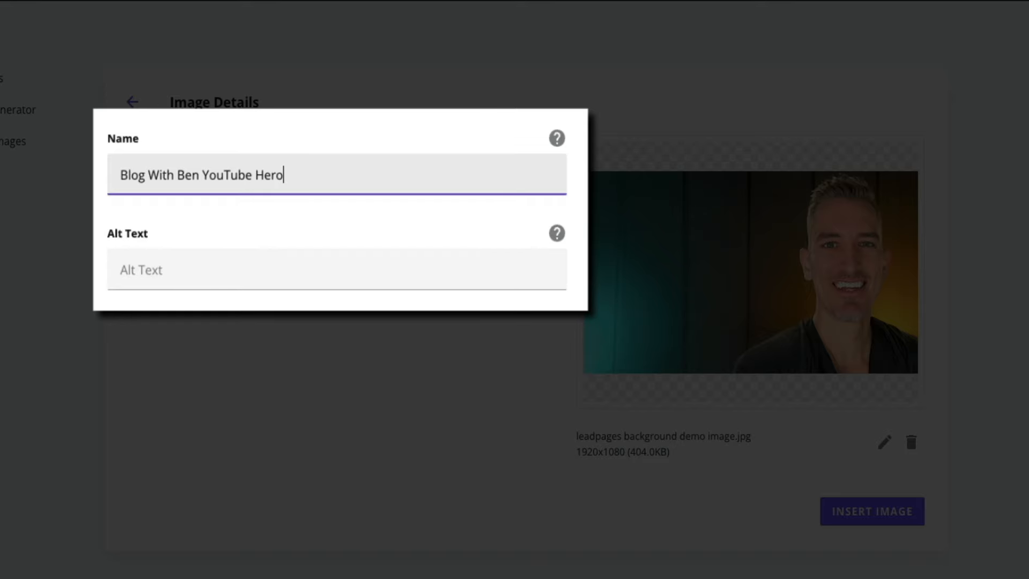
pyautogui.click(155, 270)
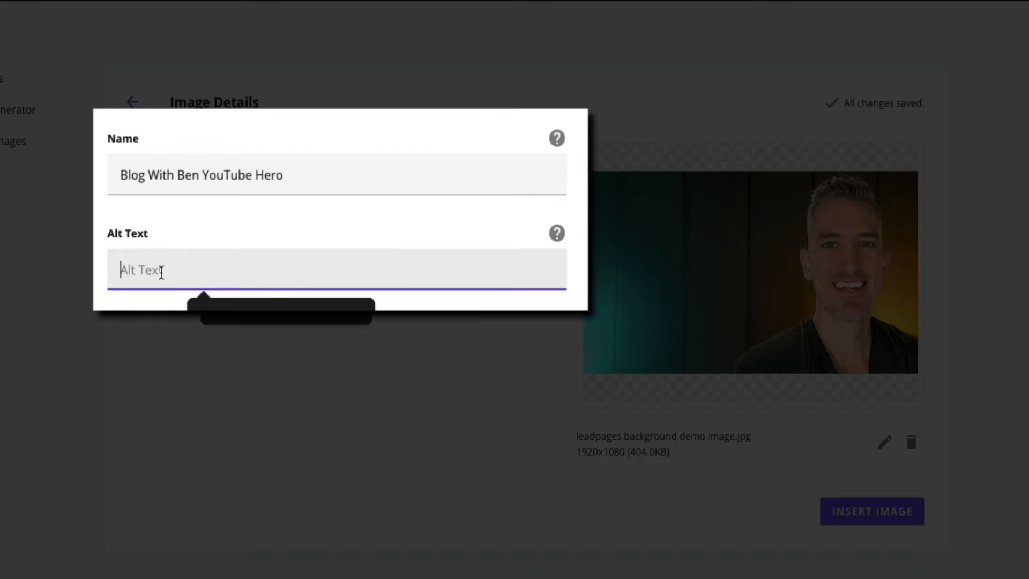
pyautogui.write('ben cummings blog with ben')
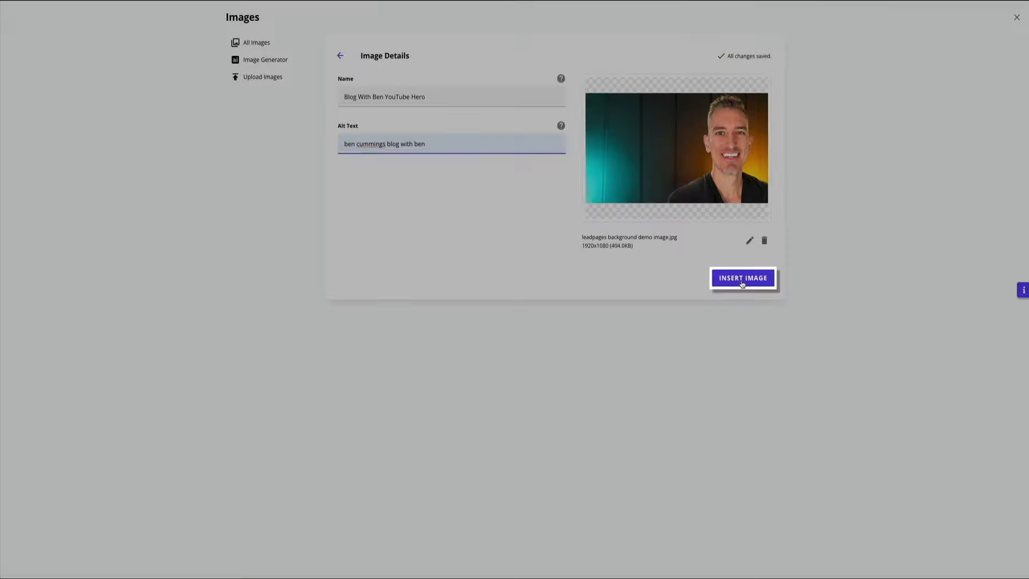
pyautogui.click(846, 465)
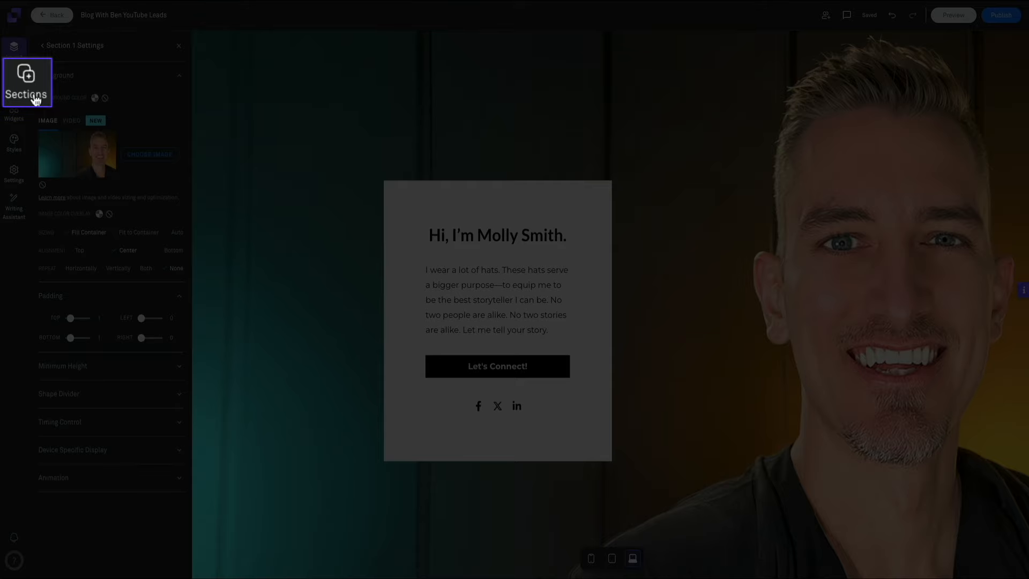
# Browse the ready-made section designs and look through the Testimonials section type
pyautogui.click(18, 87)
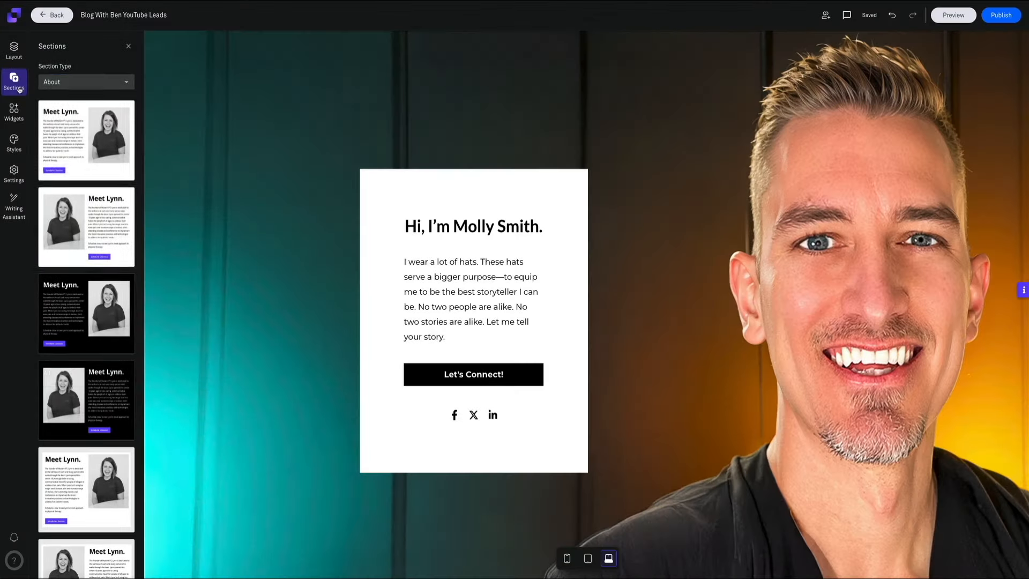
pyautogui.click(125, 64)
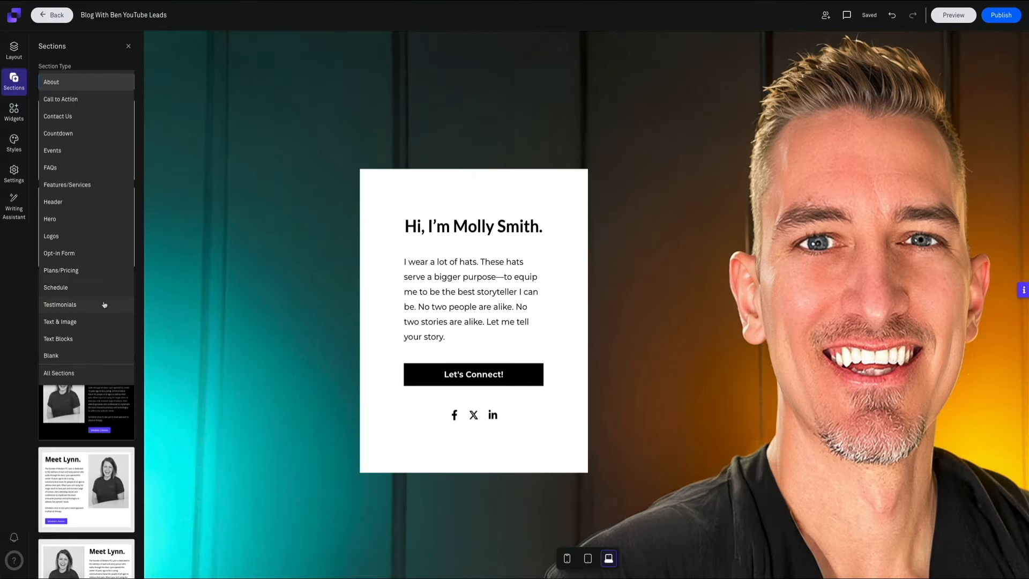
pyautogui.click(104, 305)
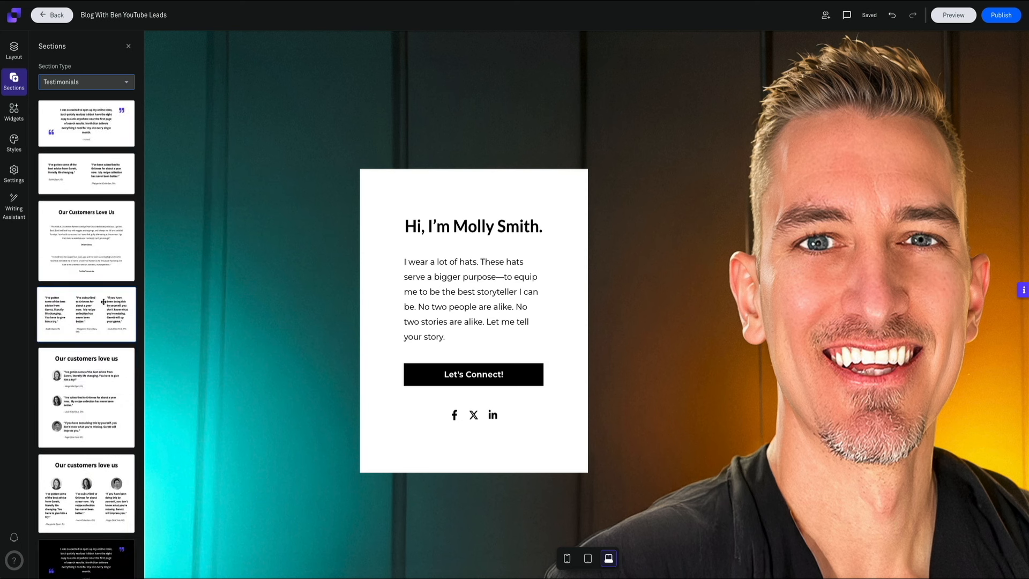
pyautogui.scroll(-10, 103, 302)
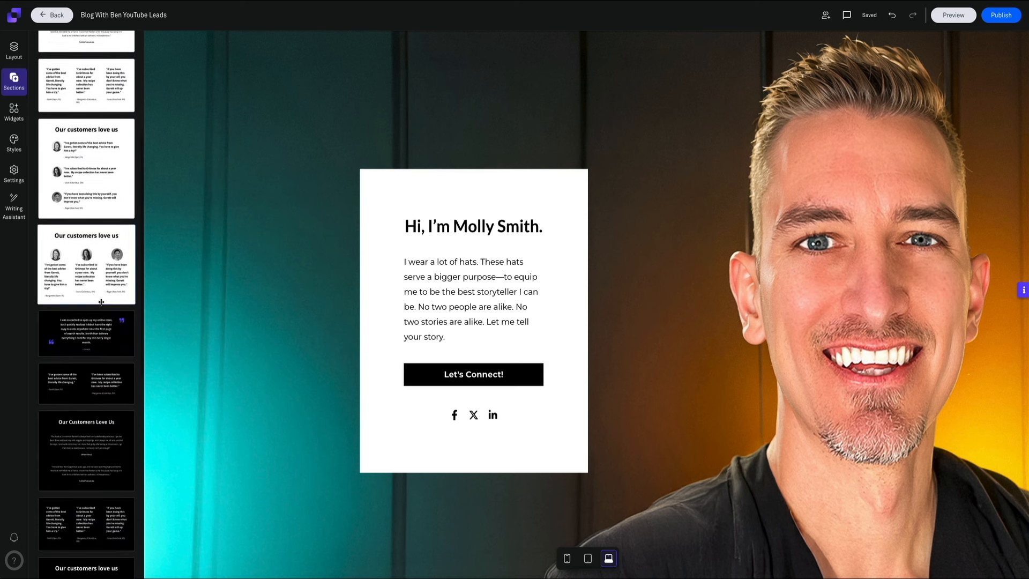
pyautogui.scroll(-5, 101, 302)
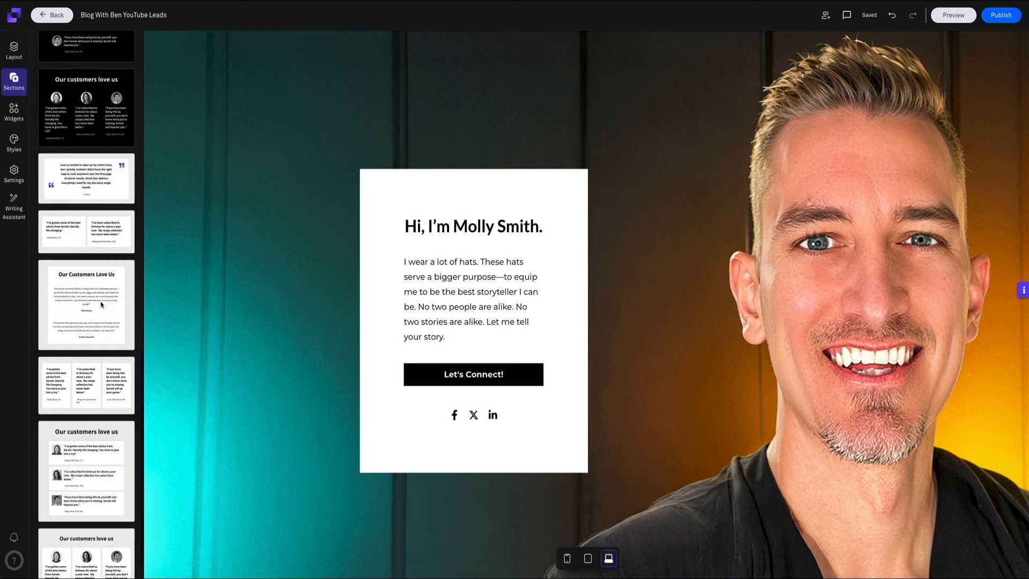
pyautogui.scroll(4, 101, 304)
pyautogui.scroll(-8, 101, 304)
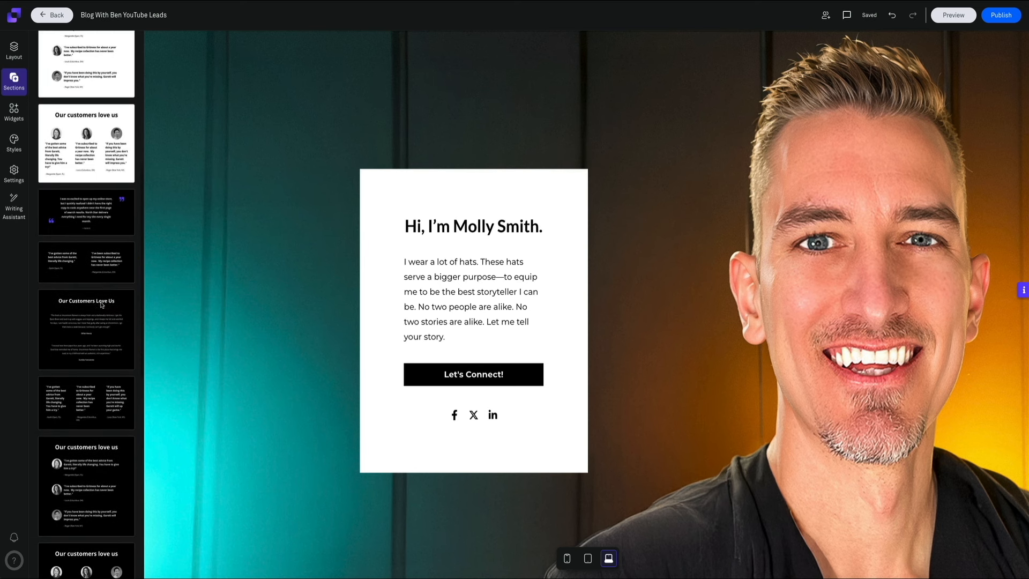
pyautogui.scroll(1, 101, 304)
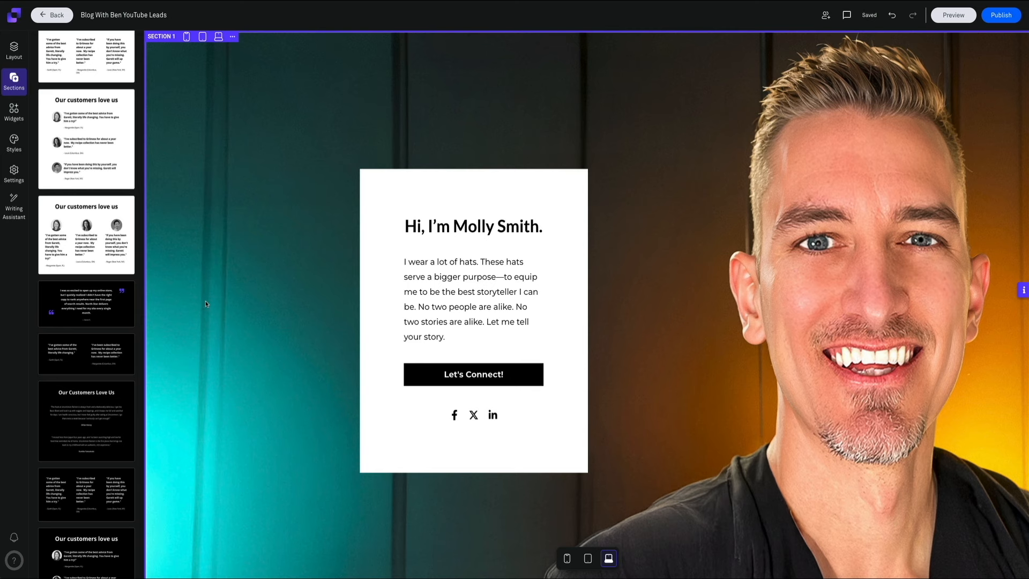
# Try adding the black single-quote testimonial section between Section 1 and the footer, and undo the addition
pyautogui.scroll(-3, 205, 303)
pyautogui.scroll(-2, 205, 301)
pyautogui.moveTo(79, 302); pyautogui.dragTo(574, 381)
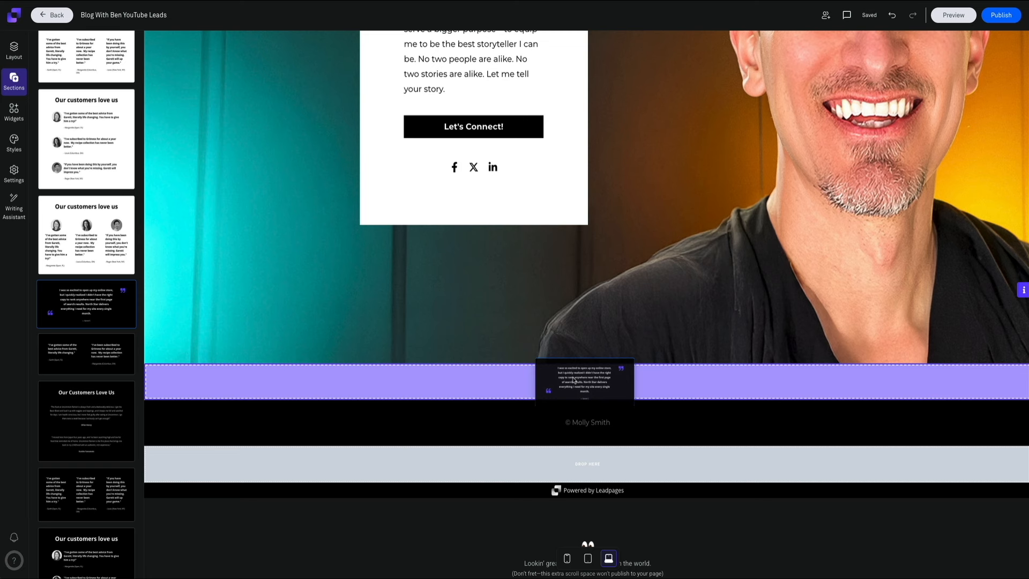
pyautogui.moveTo(574, 381); pyautogui.dragTo(571, 380)
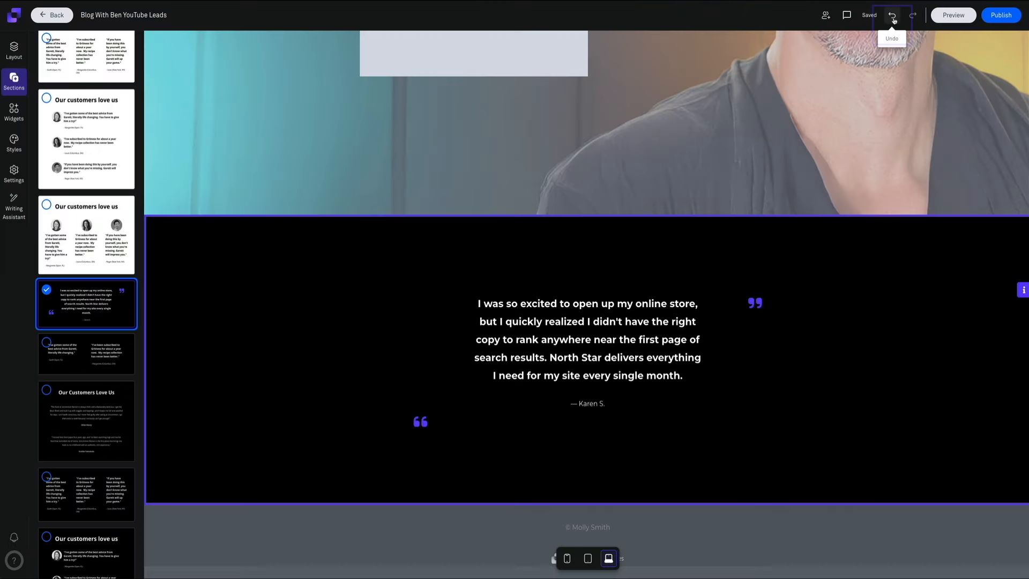
pyautogui.click(893, 17)
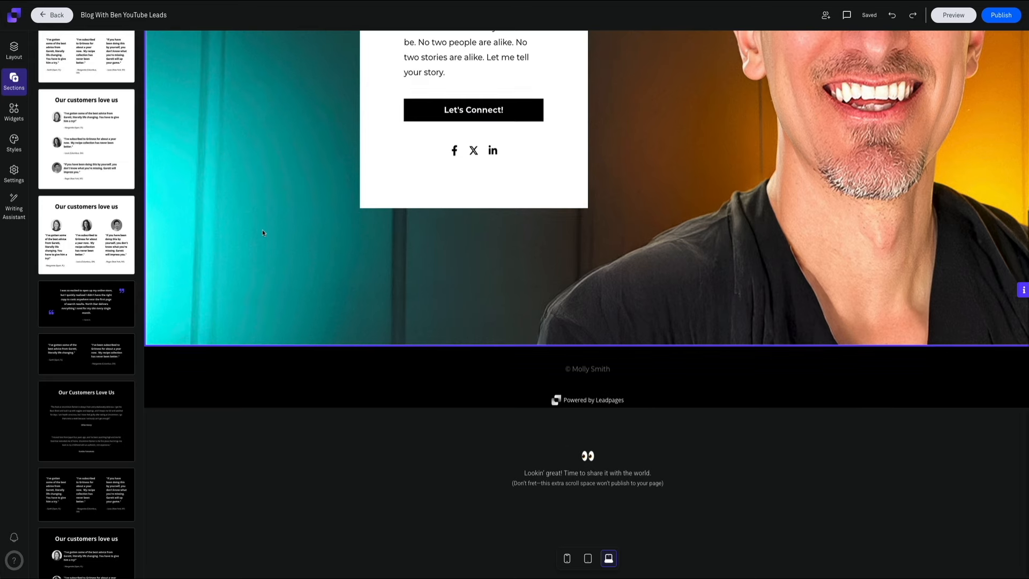
pyautogui.scroll(5, 261, 230)
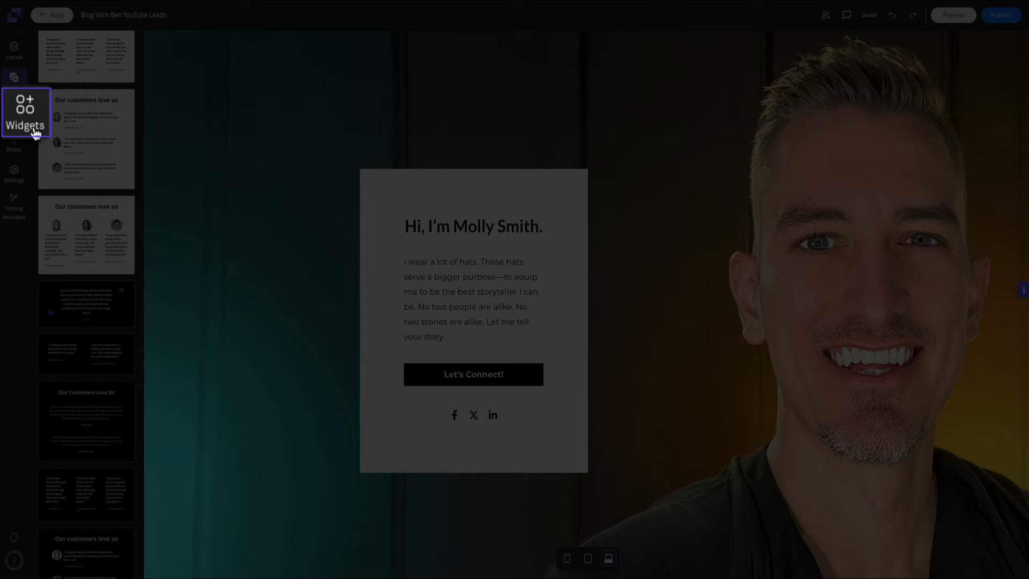
# Show the full set of widgets and add a Video widget between the intro paragraph and the Let's Connect! button
pyautogui.click(18, 121)
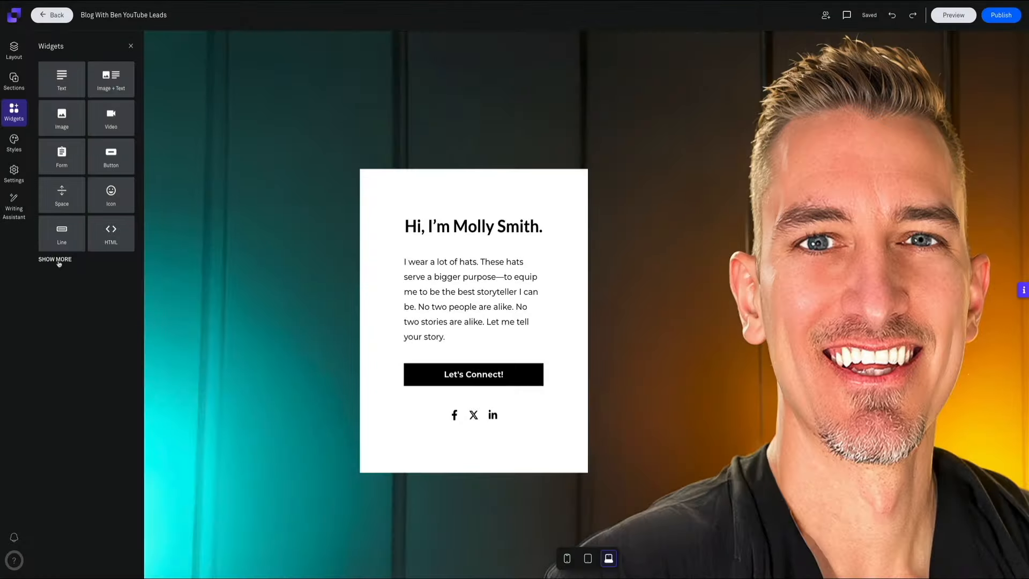
pyautogui.click(56, 261)
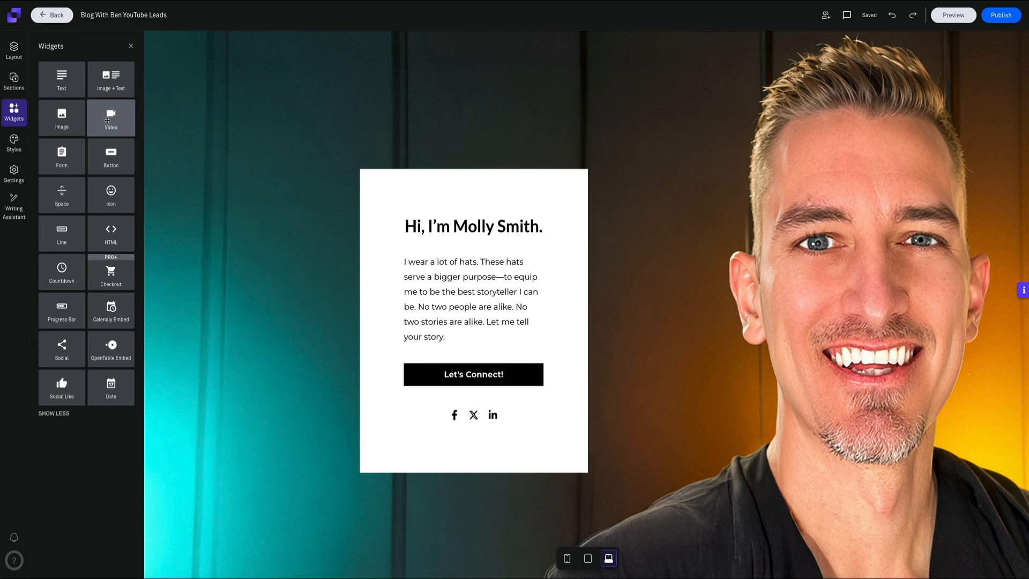
pyautogui.moveTo(142, 136); pyautogui.dragTo(471, 364)
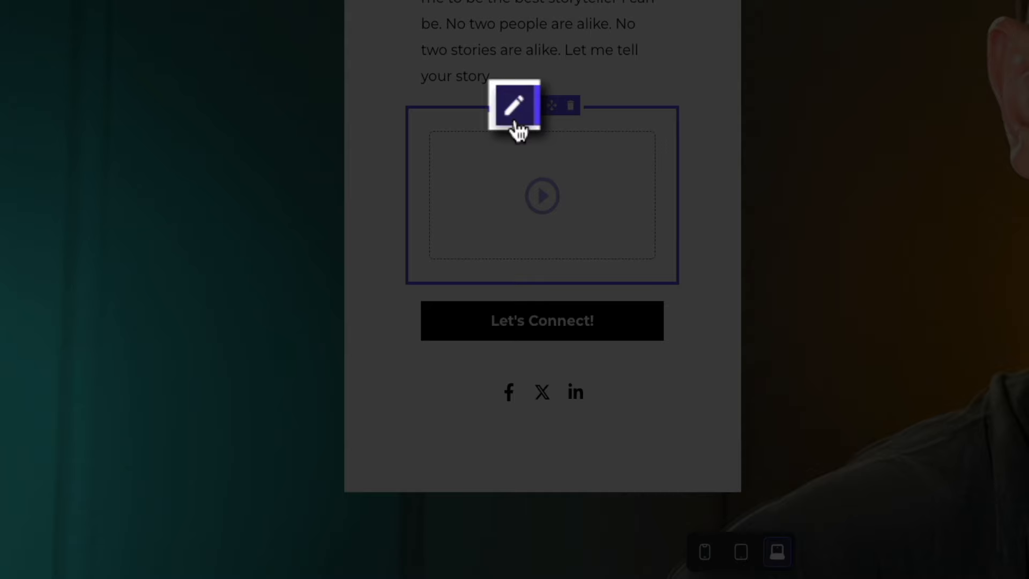
# Paste the YouTube iframe embed code into the video widget, save it, and close the video settings
pyautogui.click(513, 110)
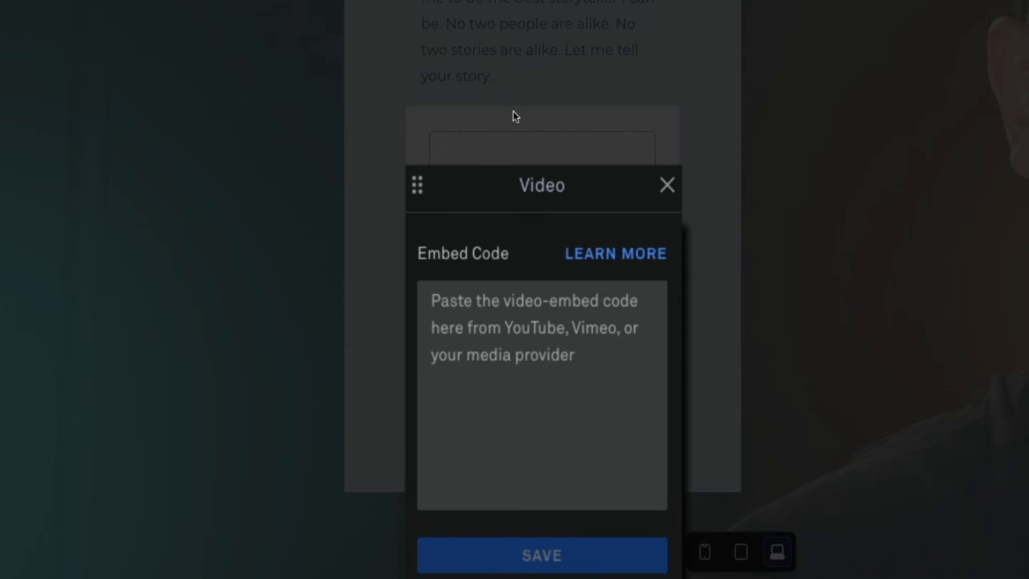
pyautogui.click(494, 291)
pyautogui.hotkey('ctrl', 'v')
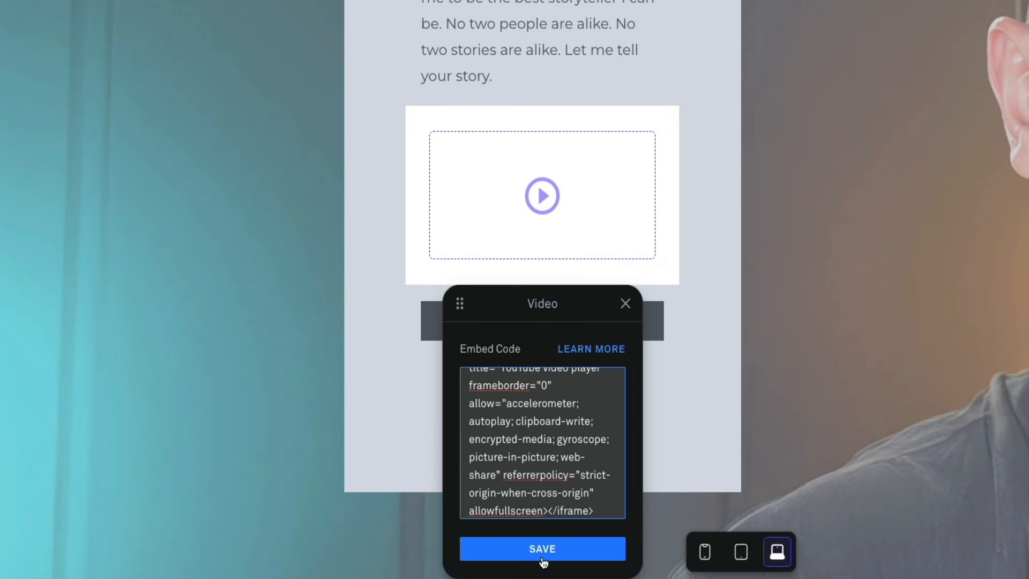
pyautogui.click(543, 570)
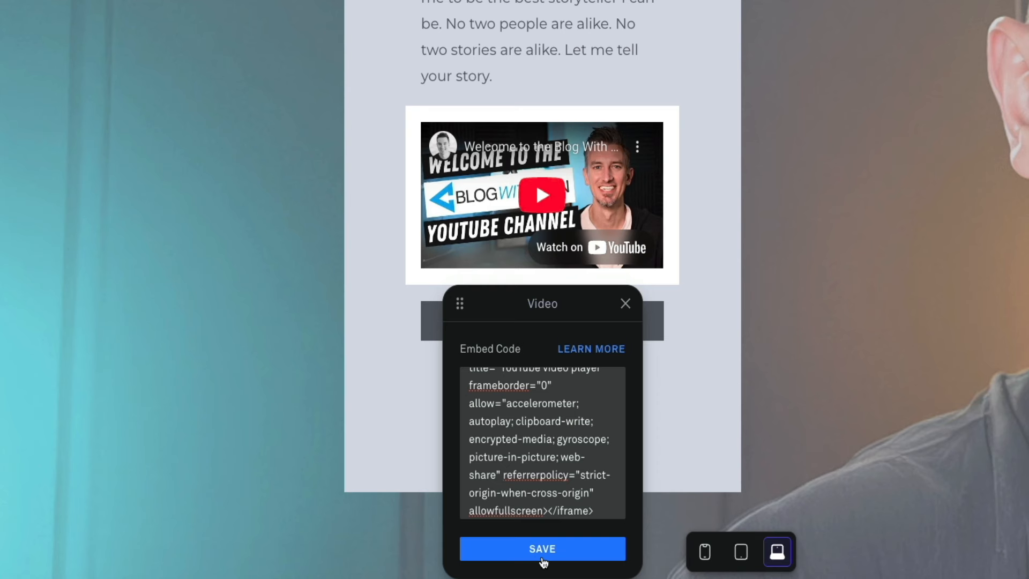
pyautogui.click(626, 303)
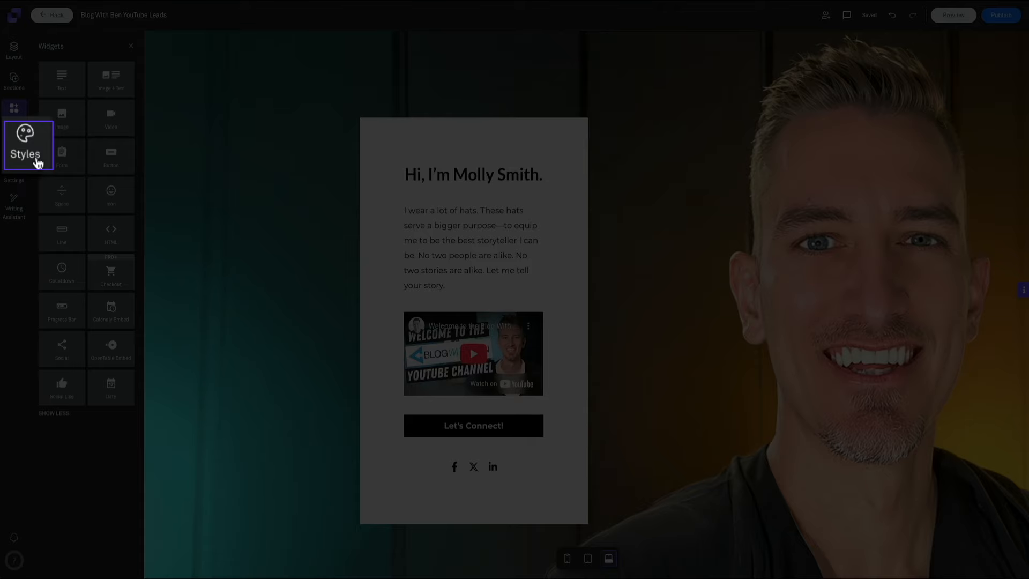
# Review the page styles, examining the primary and secondary button options, global font styles and background settings
pyautogui.click(20, 152)
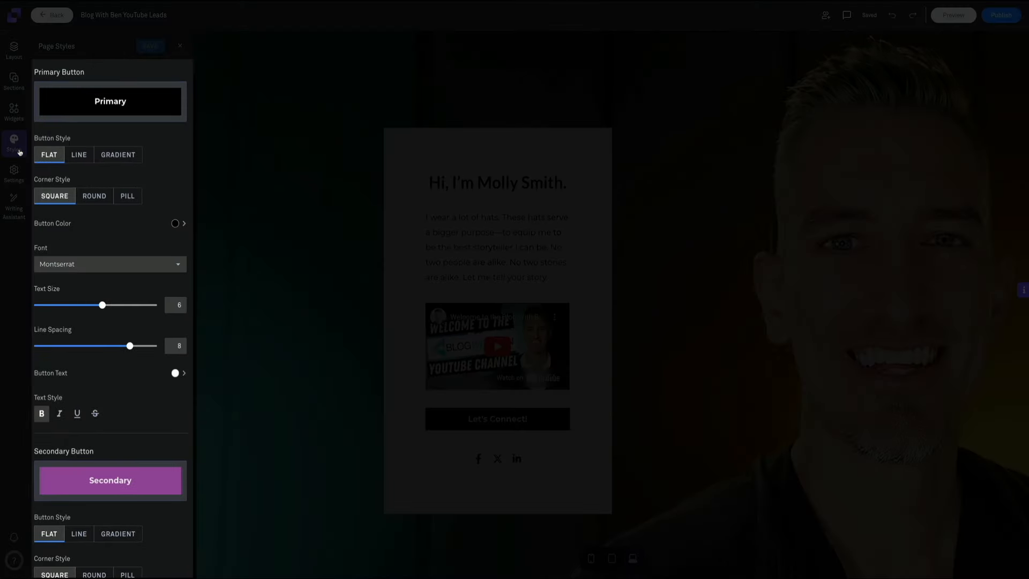
pyautogui.scroll(-3, 112, 167)
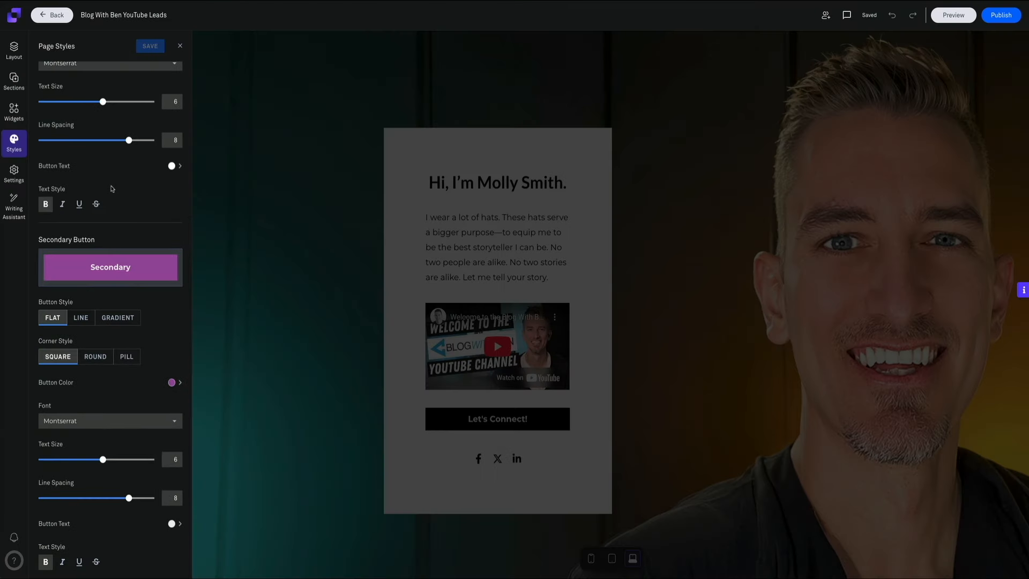
pyautogui.scroll(4, 112, 188)
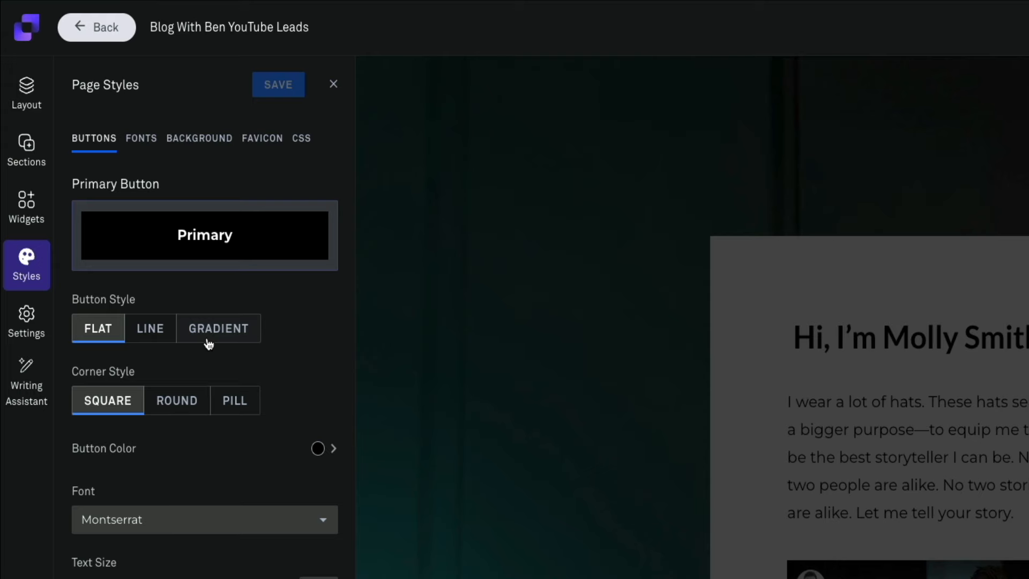
pyautogui.click(152, 138)
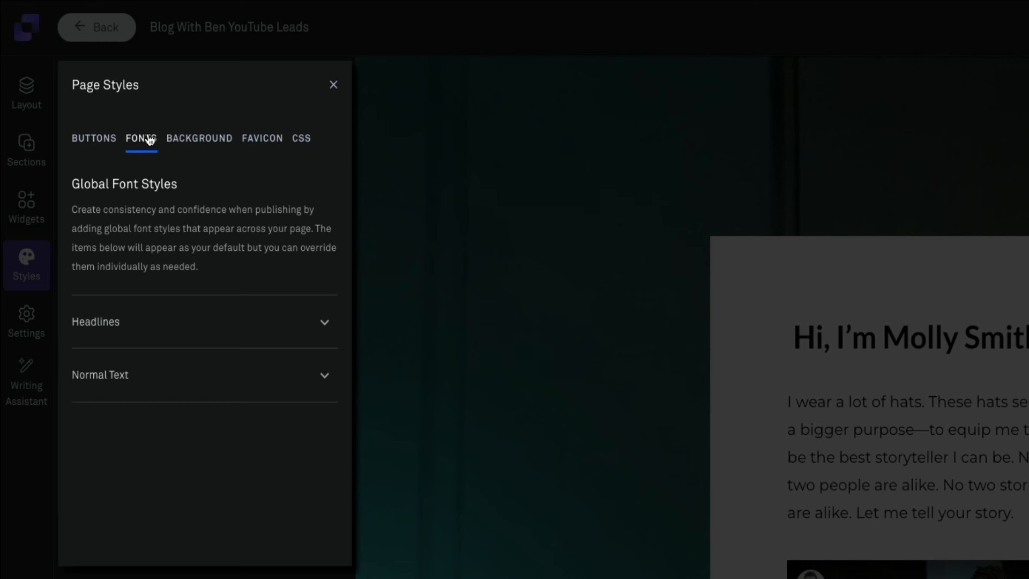
pyautogui.click(211, 143)
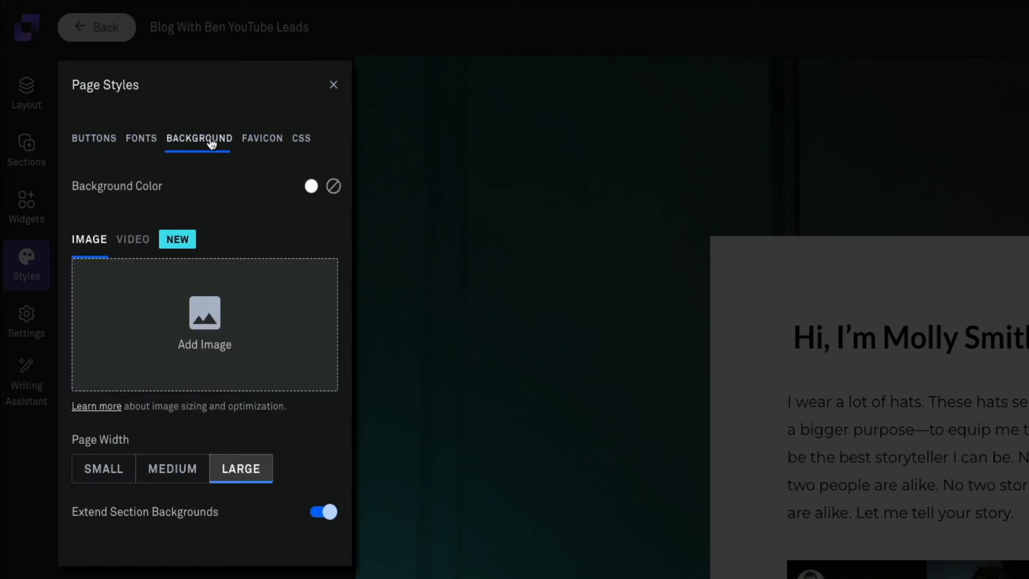
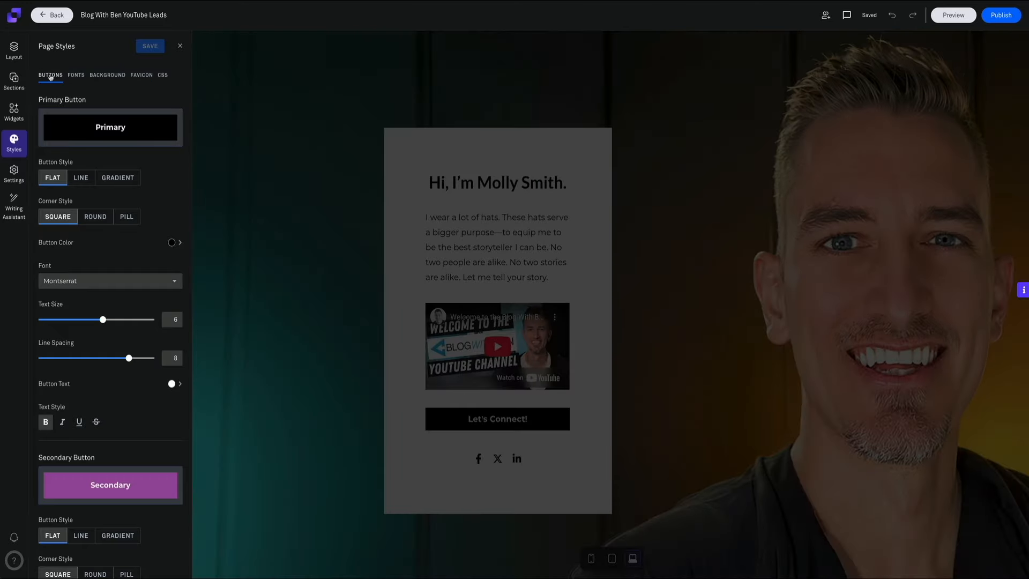
# Set the secondary button's color to the black brand color #000000 and save the page styles
pyautogui.scroll(-5, 170, 462)
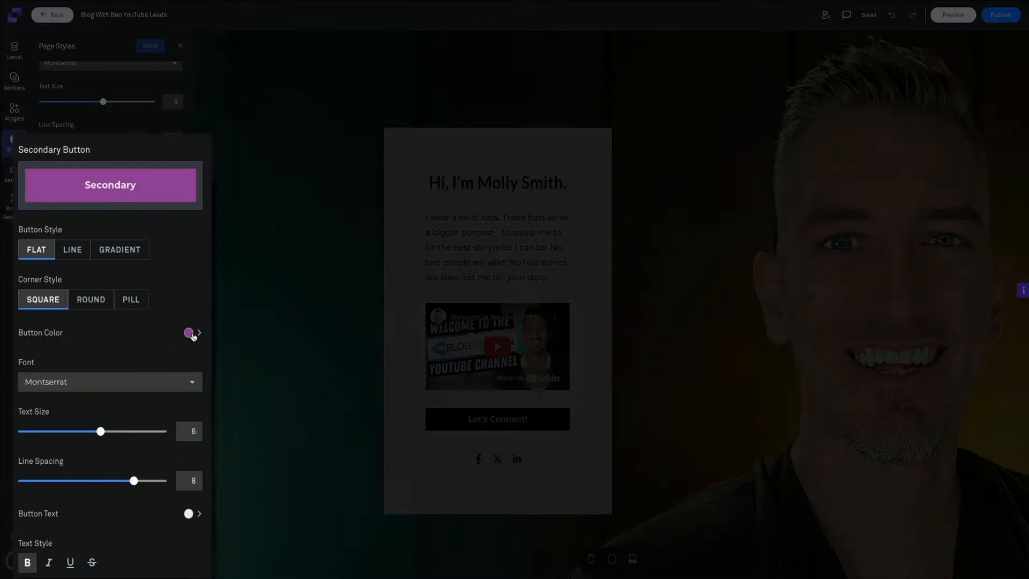
pyautogui.click(172, 382)
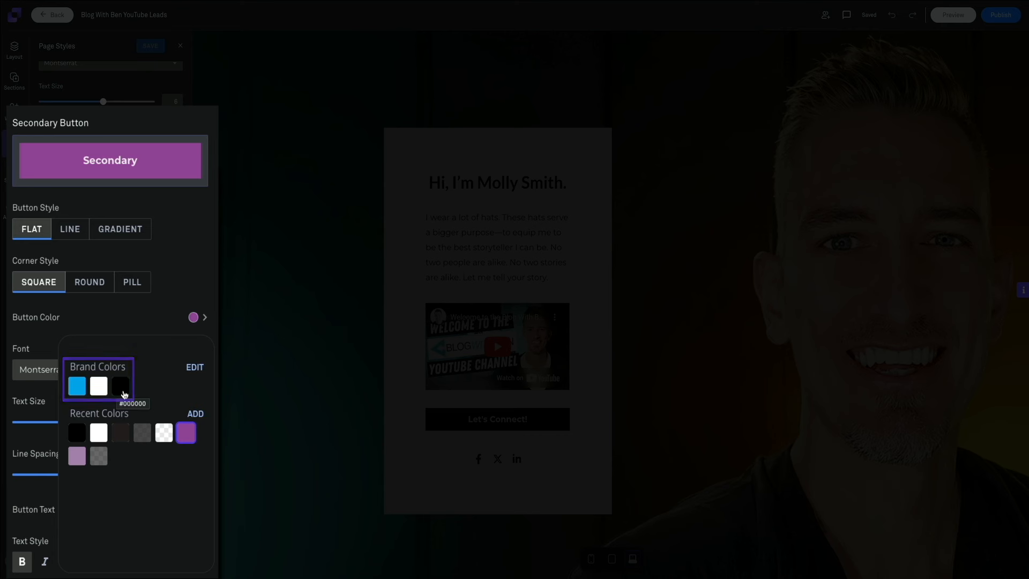
pyautogui.click(121, 387)
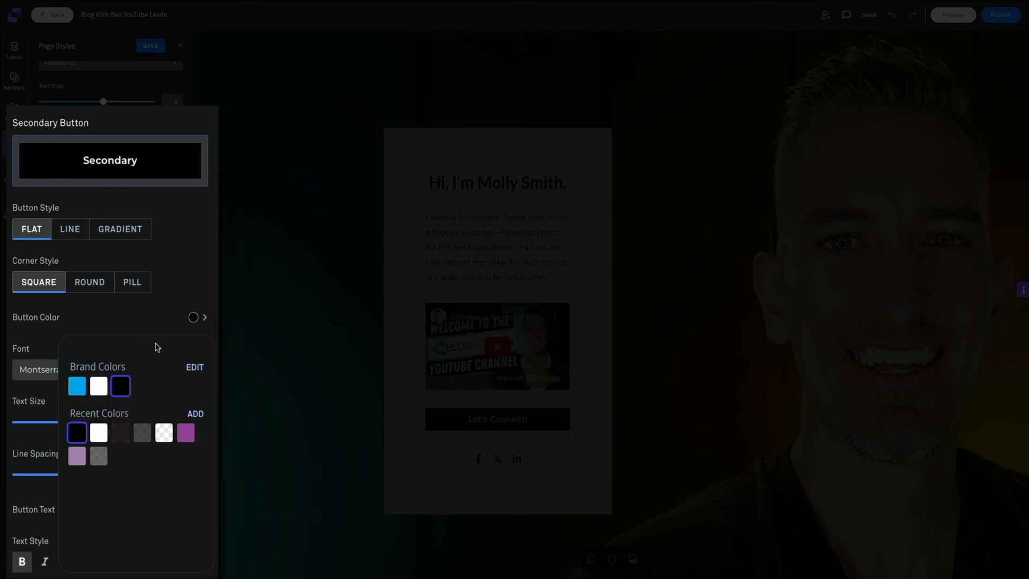
pyautogui.scroll(3, 145, 392)
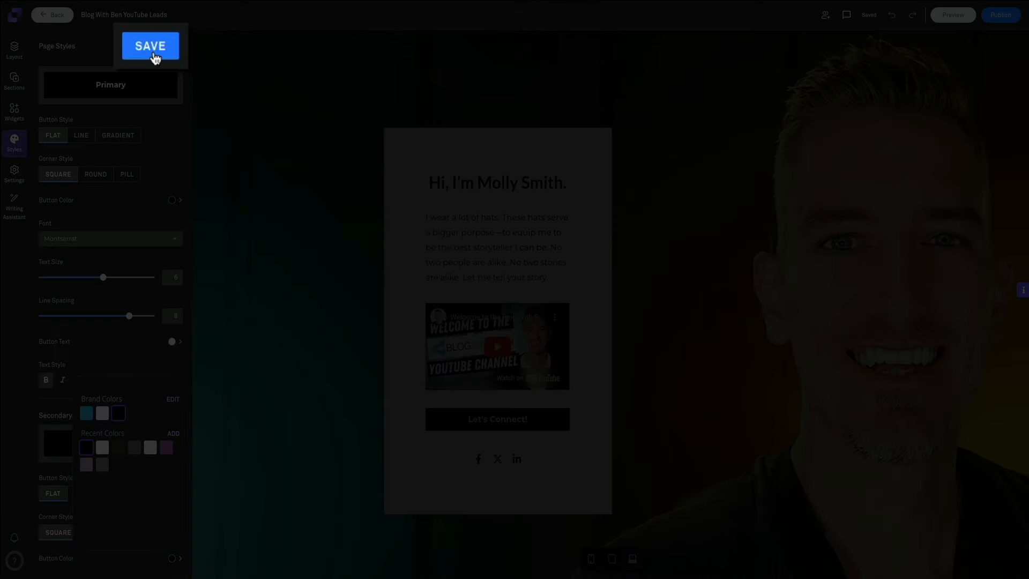
pyautogui.click(153, 51)
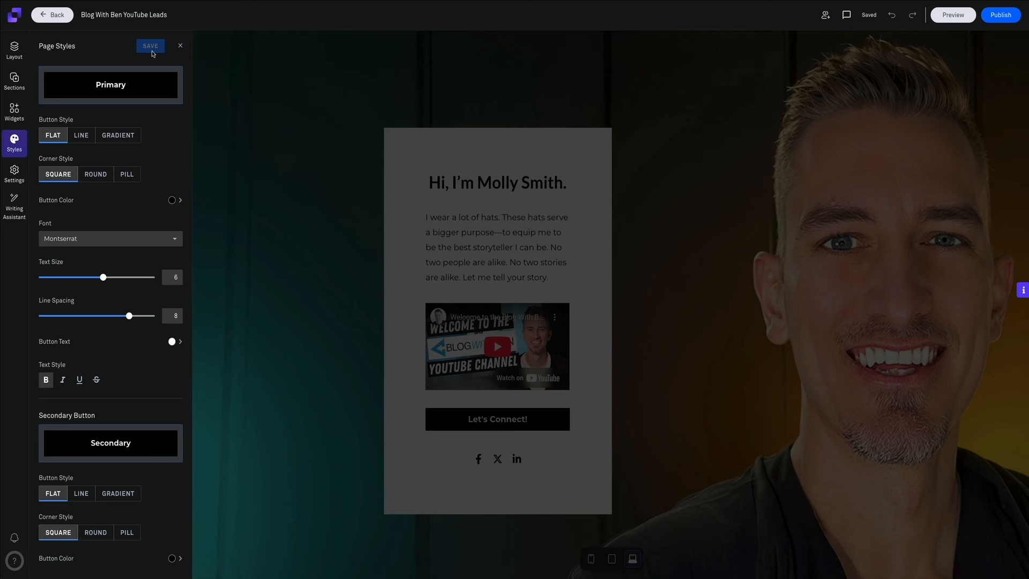
# Search the computer for "favicon" and upload favicon-3.ico through the page's favicon image settings
pyautogui.scroll(1, 126, 74)
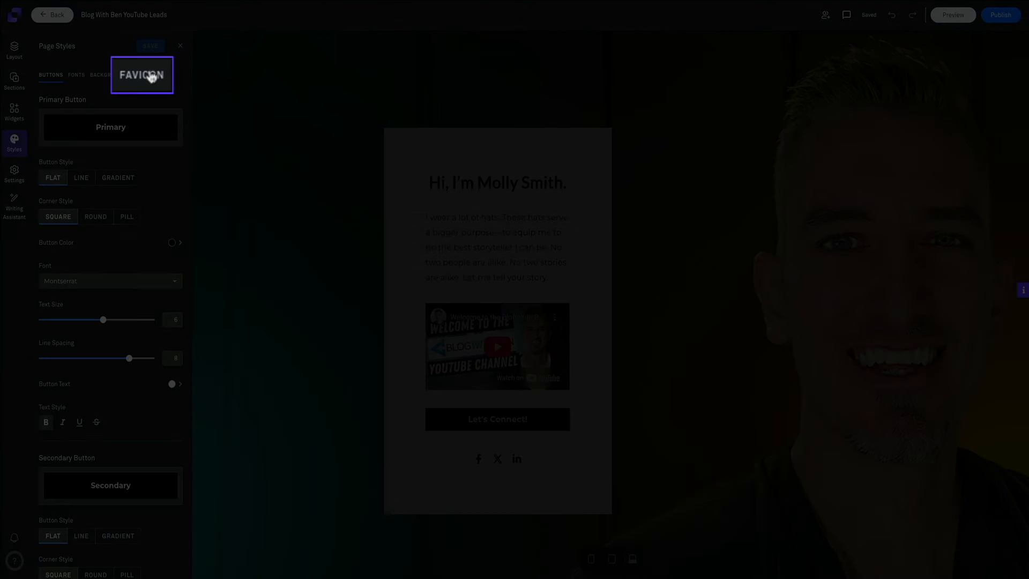
pyautogui.click(144, 75)
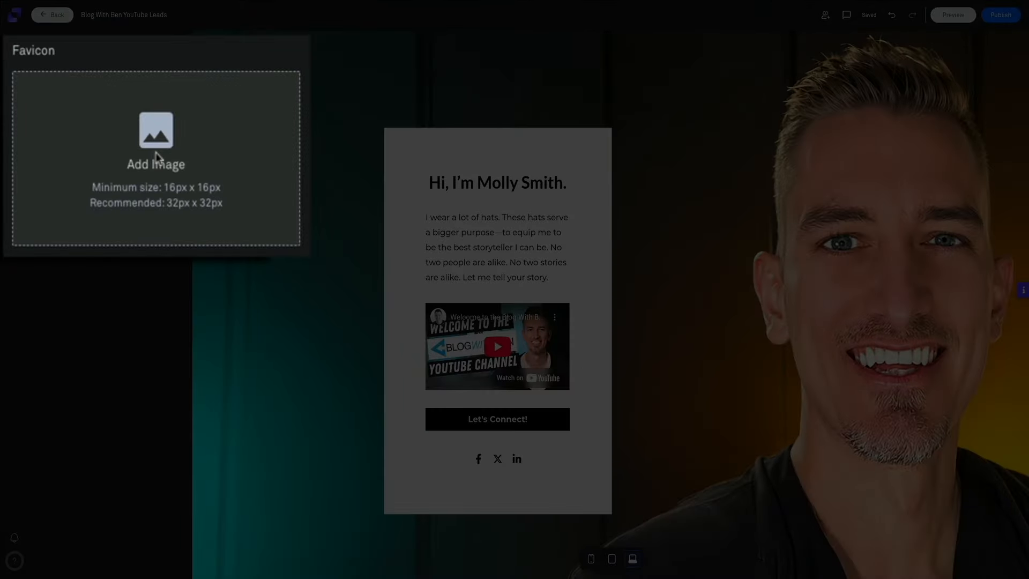
pyautogui.click(155, 155)
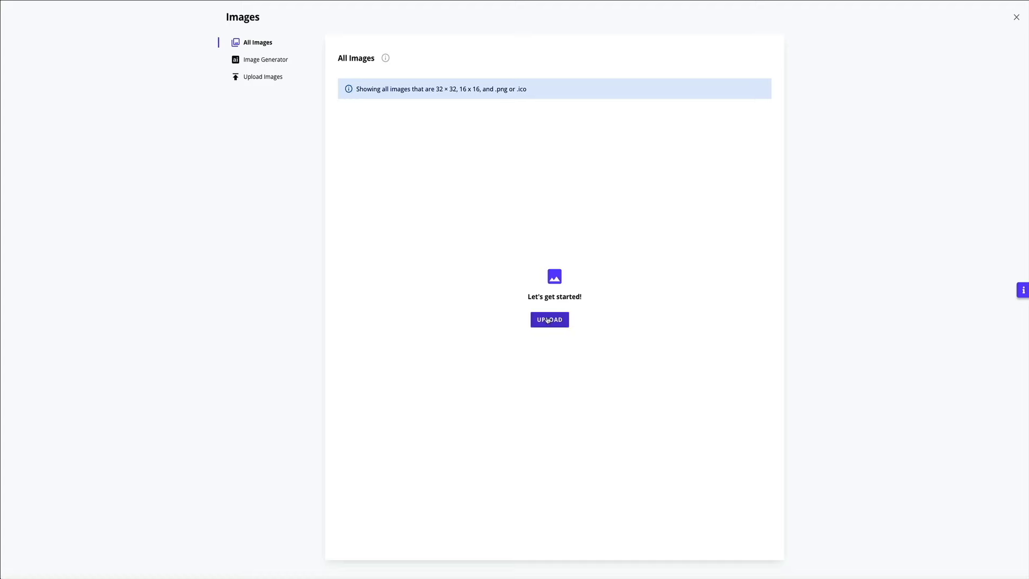
pyautogui.click(547, 320)
pyautogui.click(554, 311)
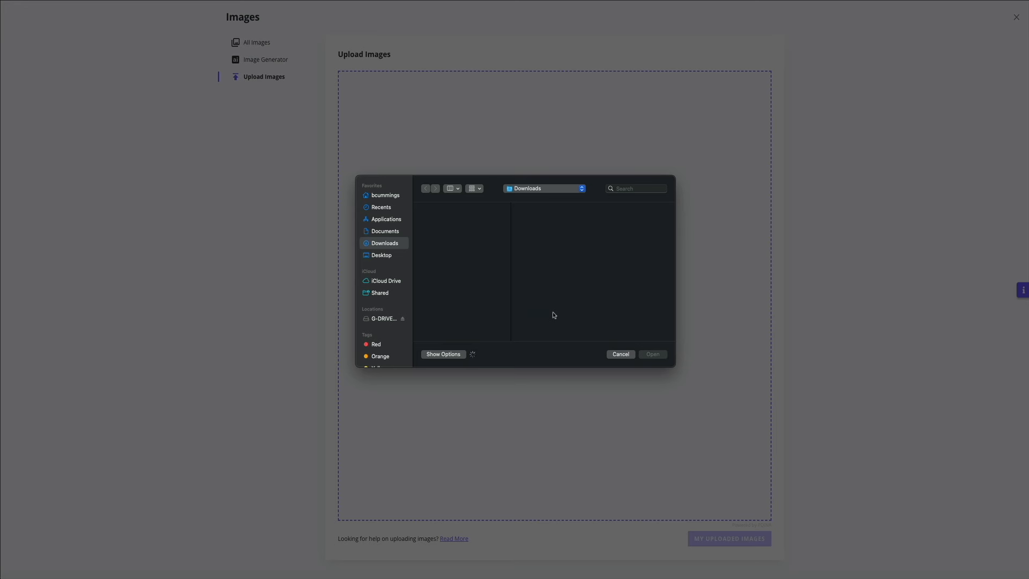
pyautogui.click(643, 188)
pyautogui.write('favicon')
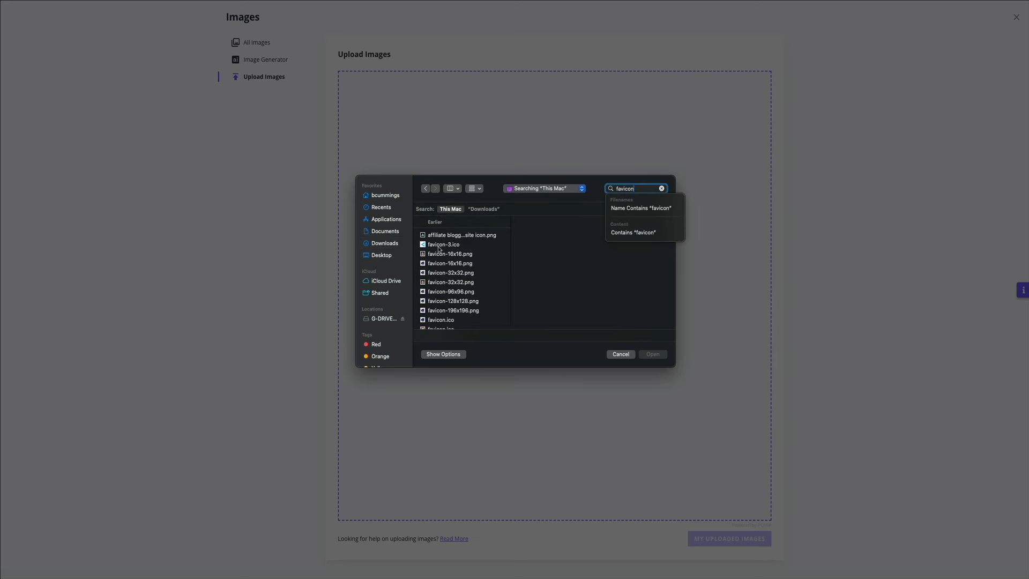
pyautogui.click(441, 245)
pyautogui.click(660, 354)
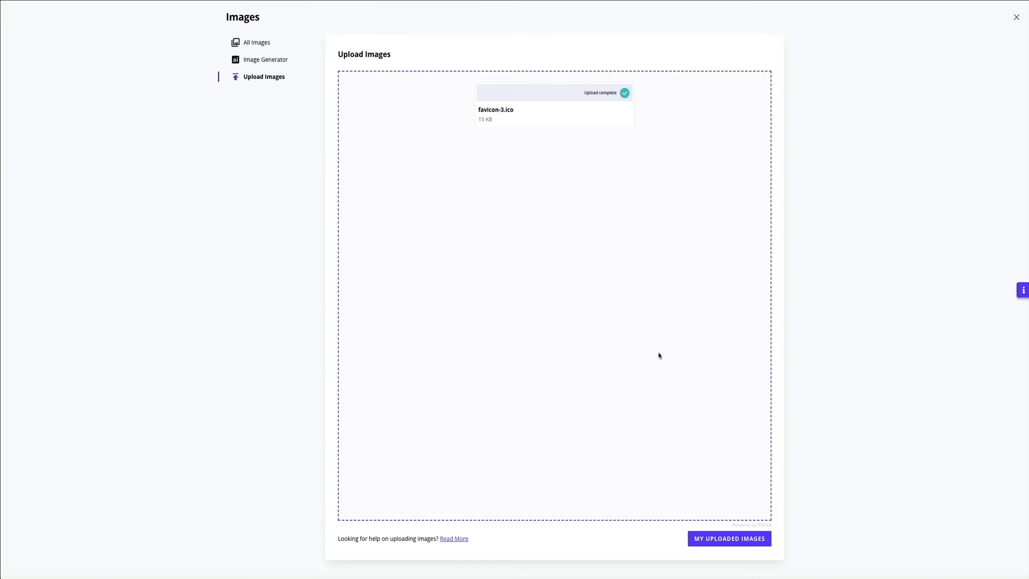
# Set the uploaded favicon-3.ico image as the page's favicon from the uploaded images
pyautogui.click(727, 546)
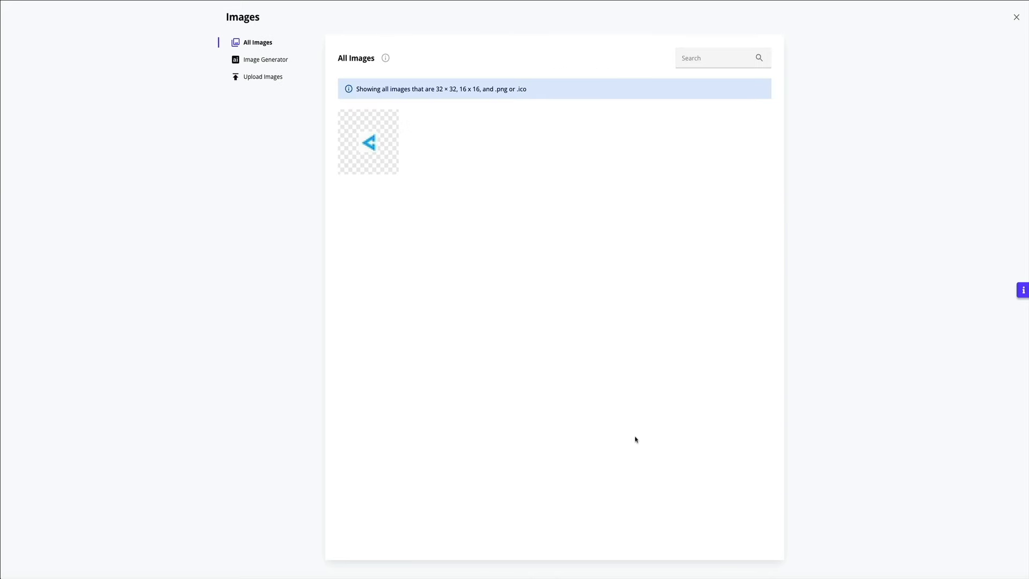
pyautogui.click(371, 144)
pyautogui.click(743, 280)
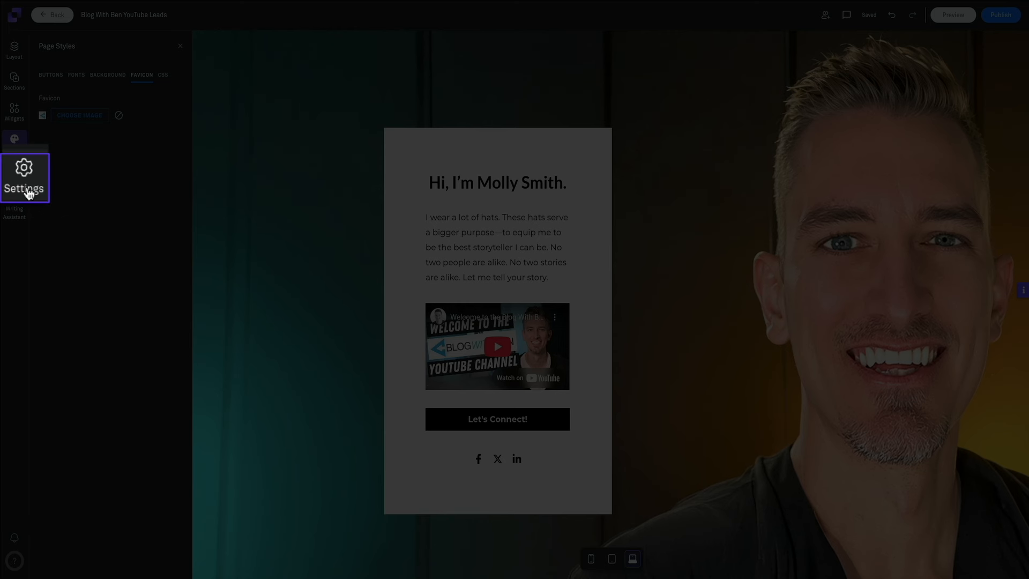
# Review the page settings, examining the SEO, social, analytics and language options
pyautogui.click(15, 177)
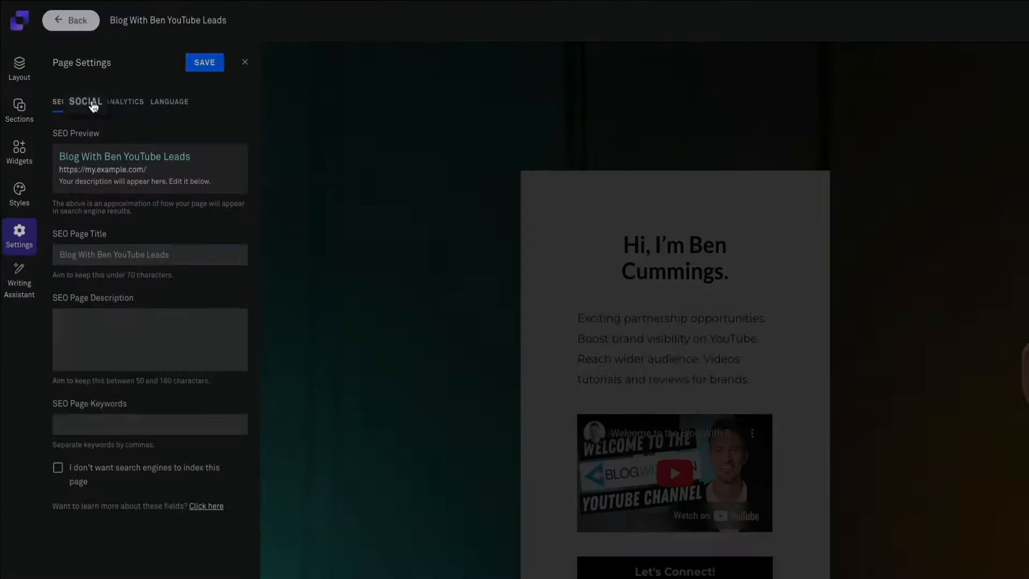
pyautogui.click(88, 107)
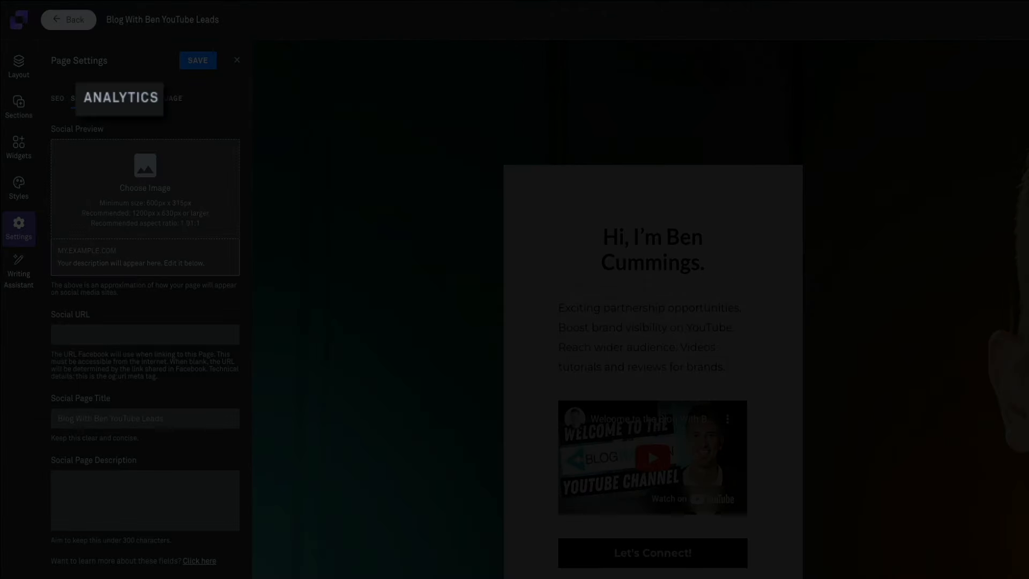
pyautogui.click(124, 107)
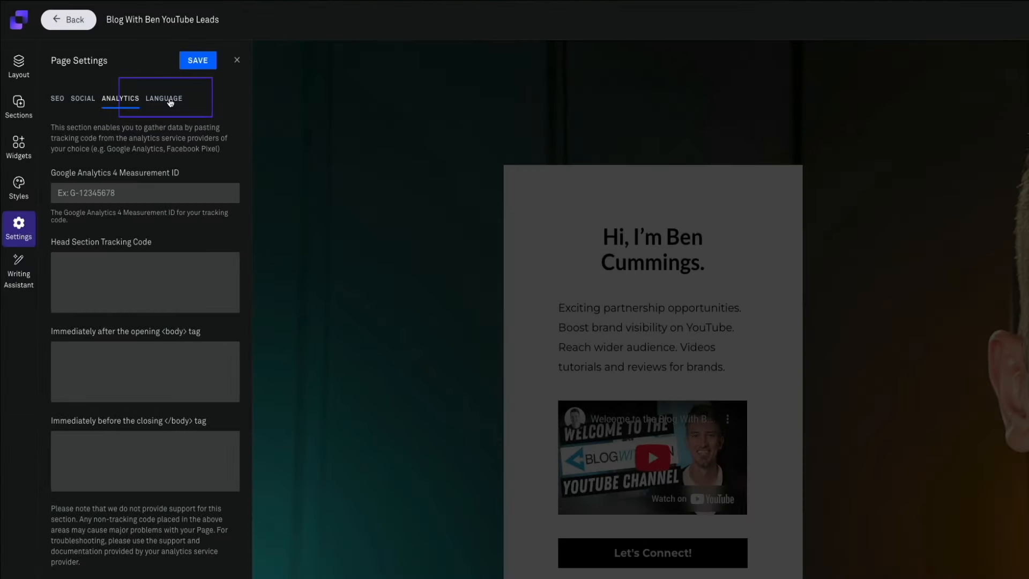
pyautogui.click(163, 98)
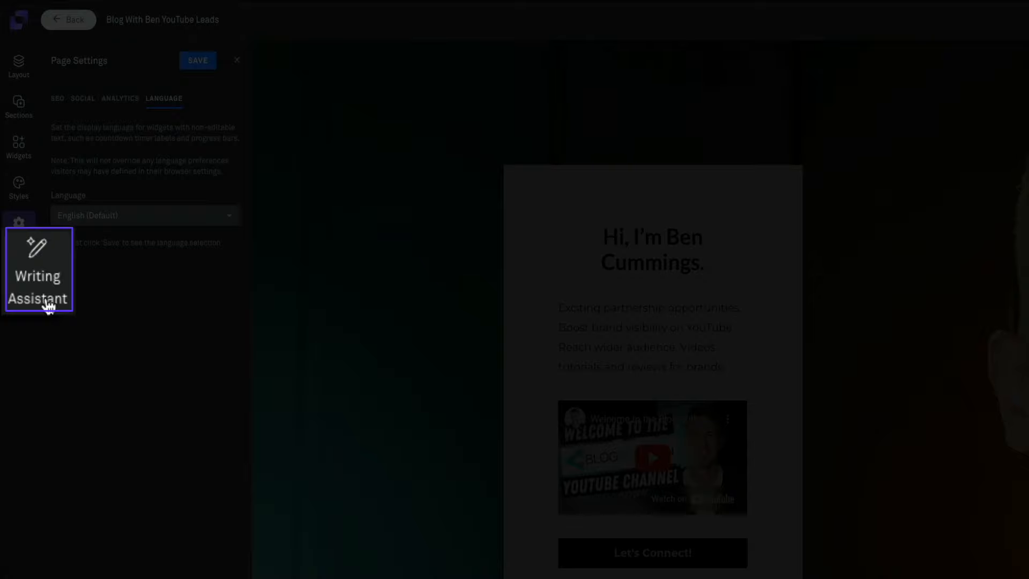
# Prompt the Writing Assistant for a quick intro promoting Blog With Ben partnership opportunities for brands on the YouTube channel, mentioning videos, tutorials and reviews
pyautogui.click(25, 278)
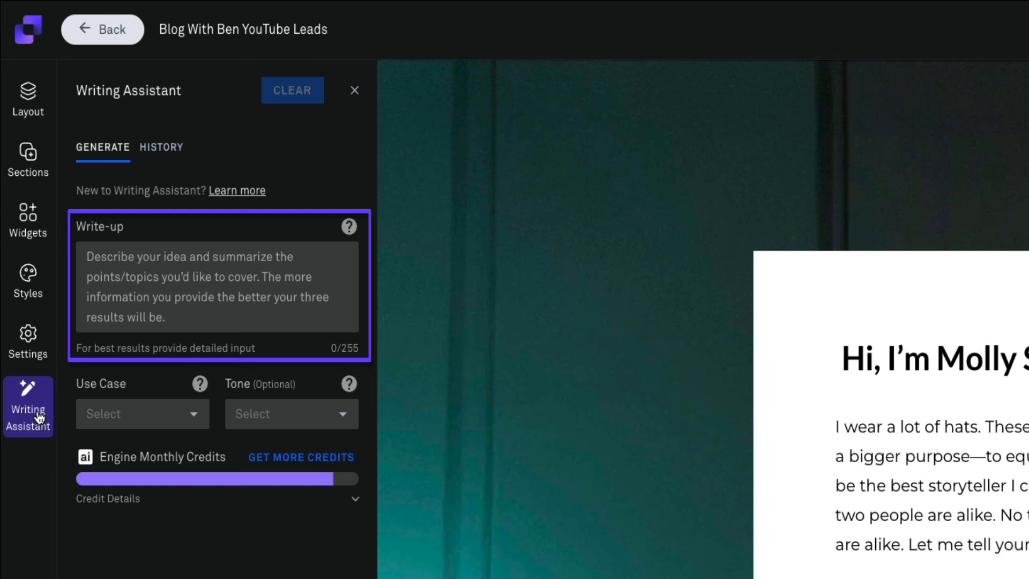
pyautogui.click(142, 257)
pyautogui.write('Write a quick intro promoti')
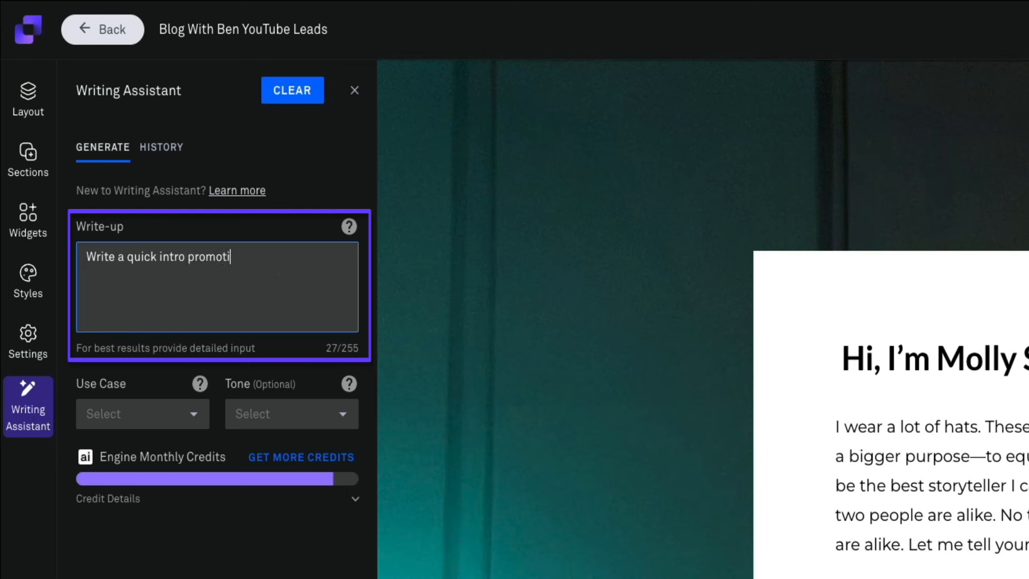
pyautogui.write('ng Blog With Ben partnershiop')
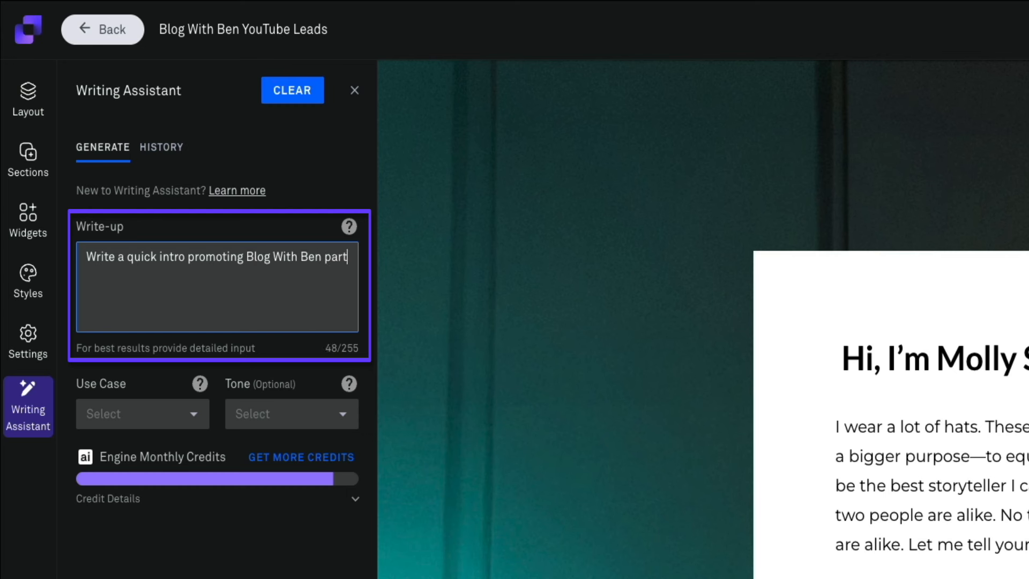
pyautogui.press('BackSpace')
pyautogui.press('BackSpace')
pyautogui.write('p opportunities ')
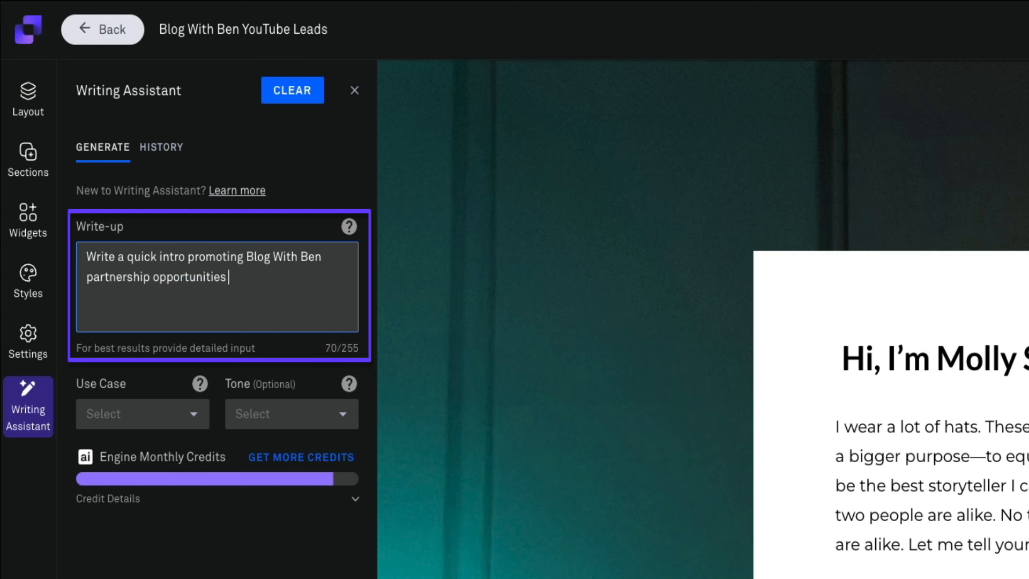
pyautogui.write('for brands looking to promote their products on my ')
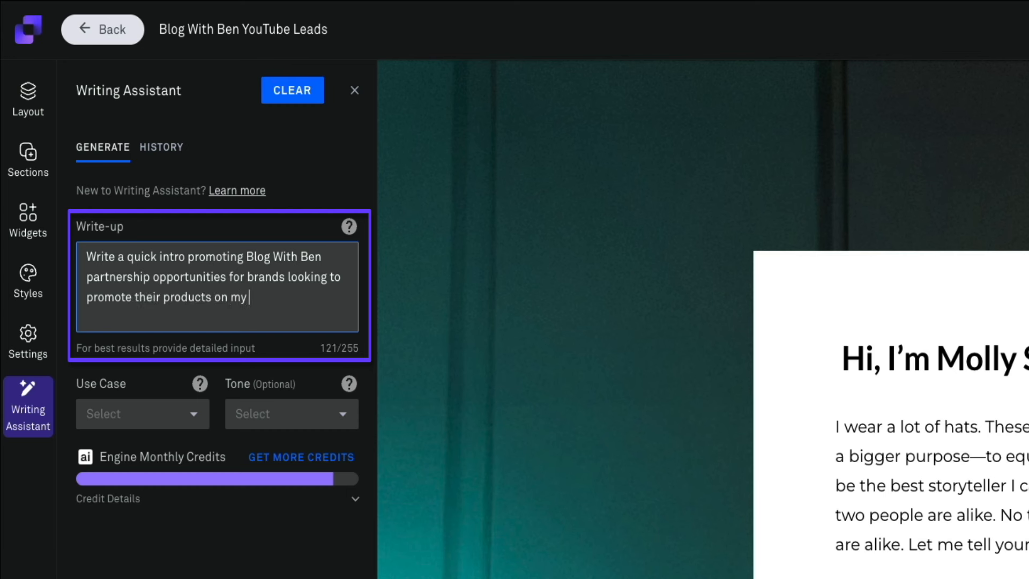
pyautogui.write('YouTube channel. I create videos tutorials and reviews for brands.')
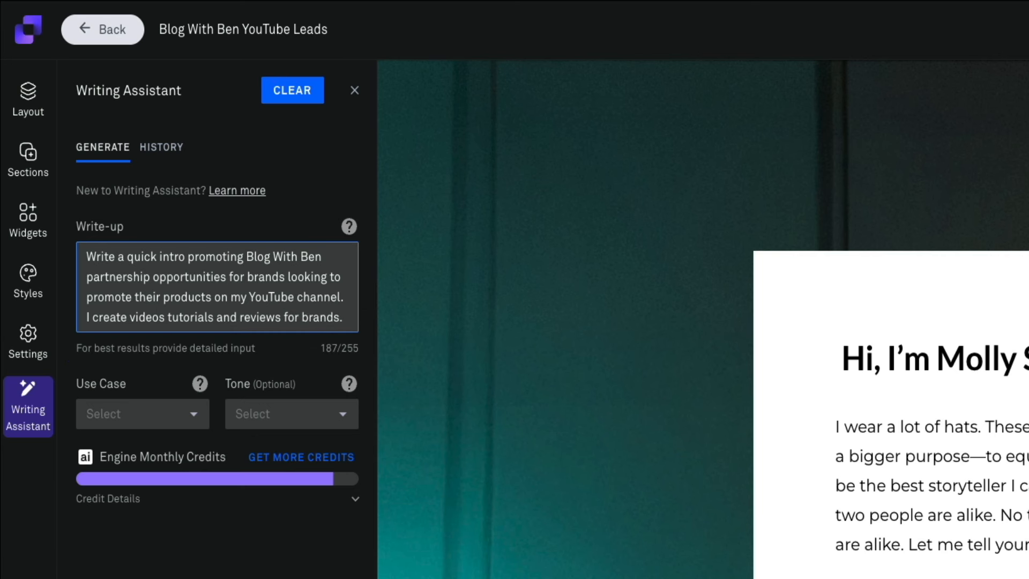
# Set the write-up's use case to Summary and tone to Enthusiastic, view the credit details, and generate the copy
pyautogui.click(195, 420)
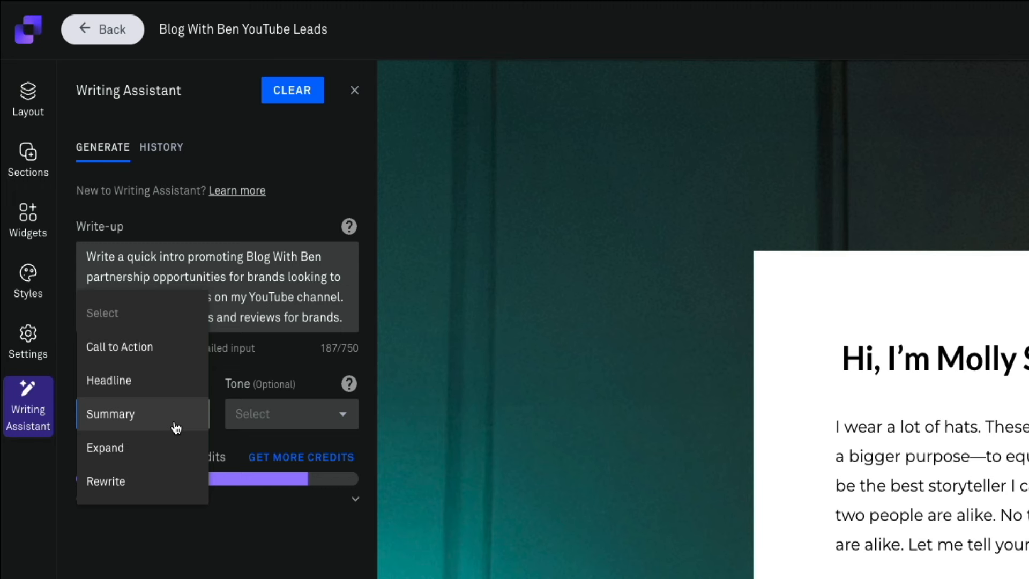
pyautogui.click(176, 426)
pyautogui.click(343, 416)
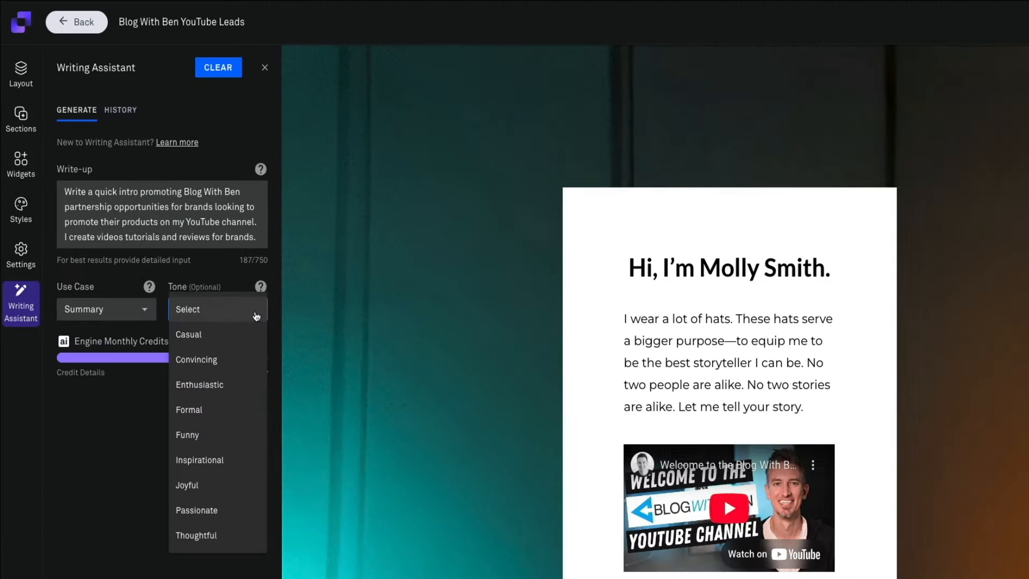
pyautogui.click(256, 386)
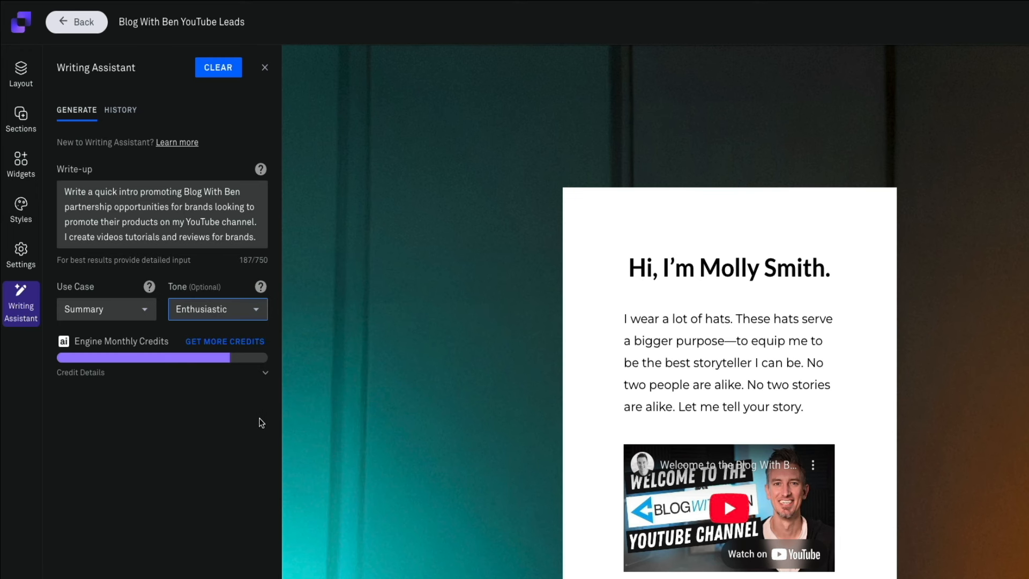
pyautogui.click(266, 373)
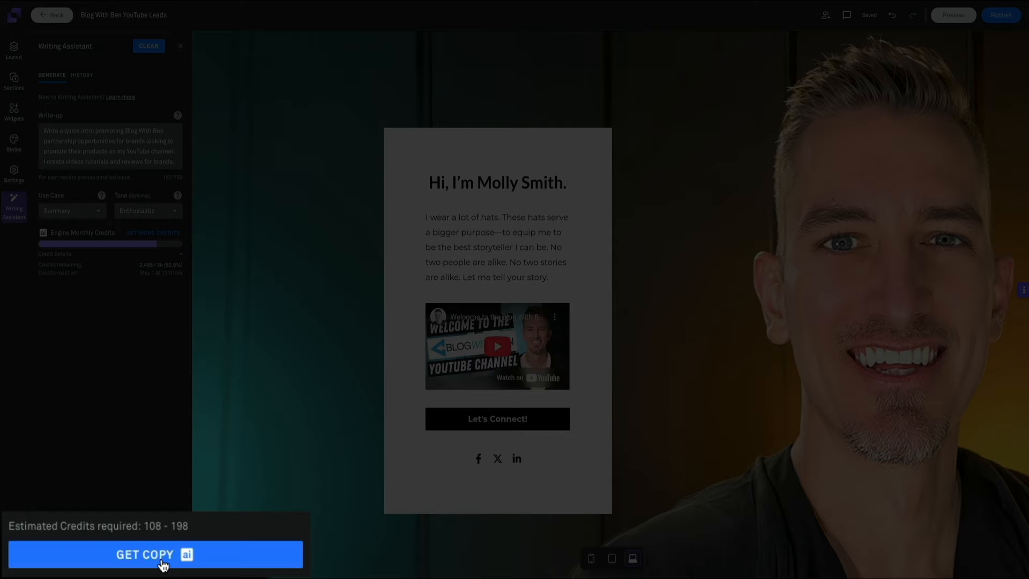
pyautogui.click(112, 564)
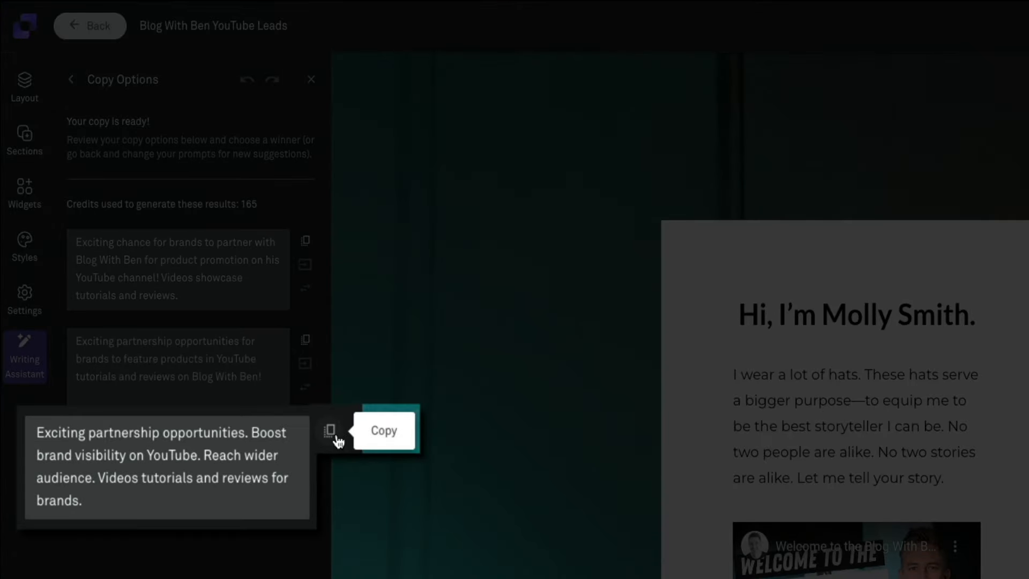
# Replace the intro paragraph with the generated copy beginning "Exciting partnership opportunities. Boost brand visibility on YouTube" and close the copy options
pyautogui.click(330, 431)
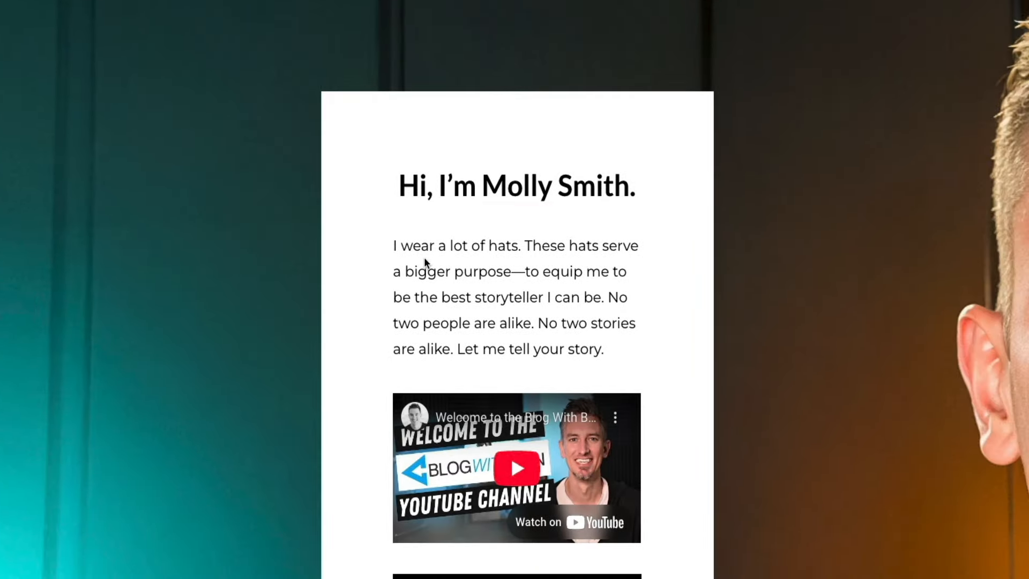
pyautogui.click(610, 344)
pyautogui.press('super+a')
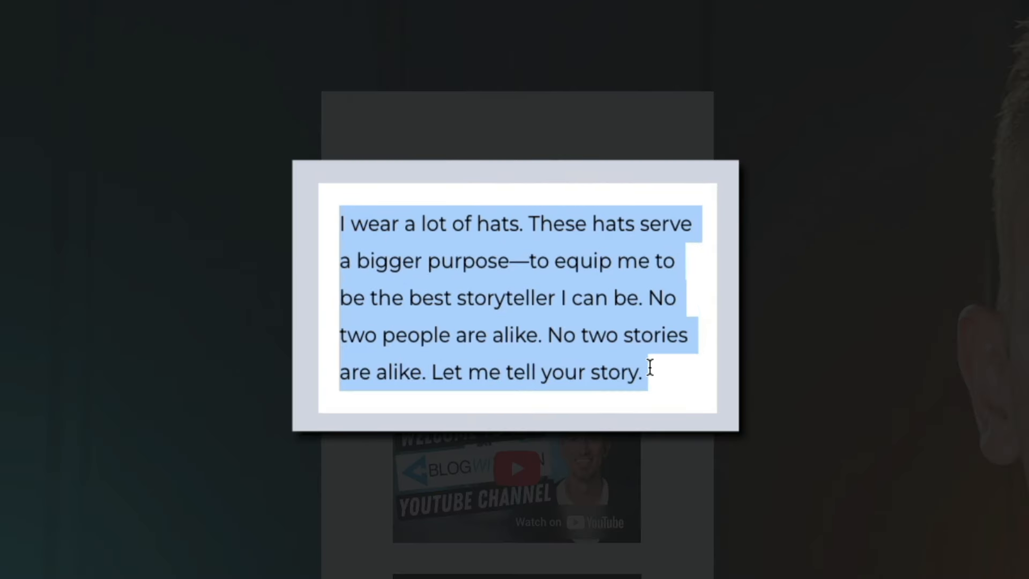
pyautogui.press('super+v')
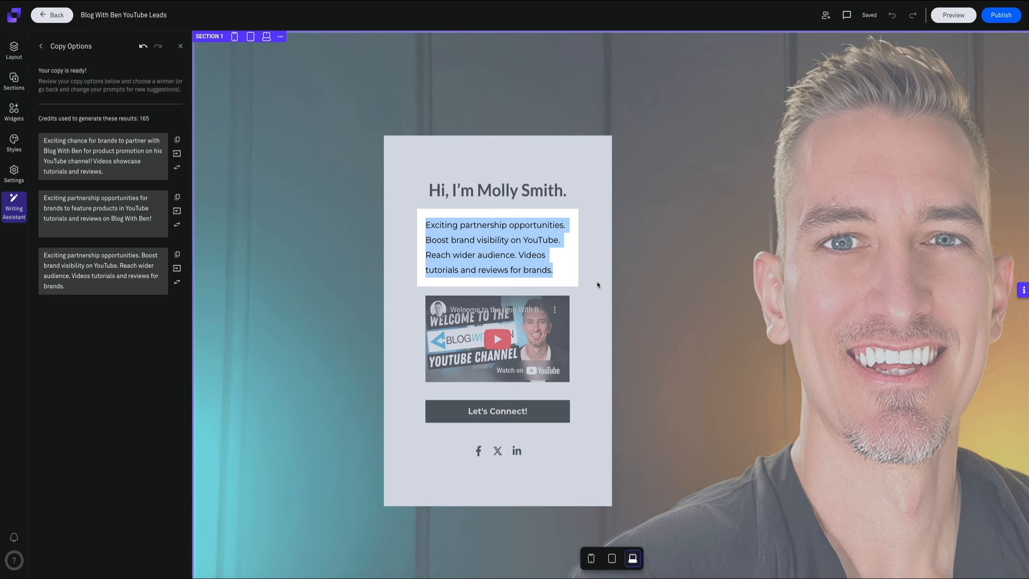
pyautogui.click(180, 46)
pyautogui.click(520, 245)
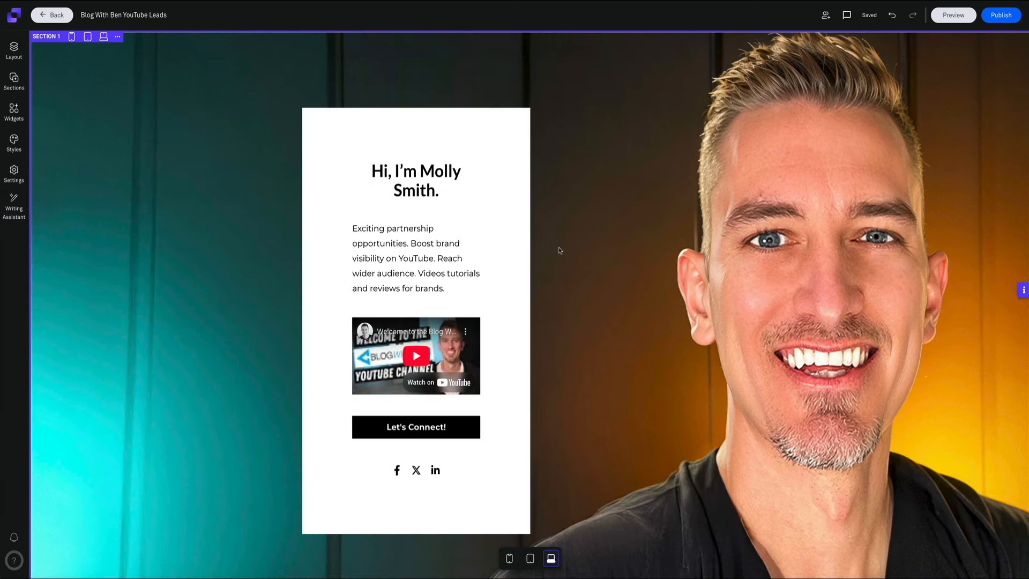
# Replace the placeholder name in the "Hi, I'm" headline with the page owner's full name
pyautogui.click(487, 209)
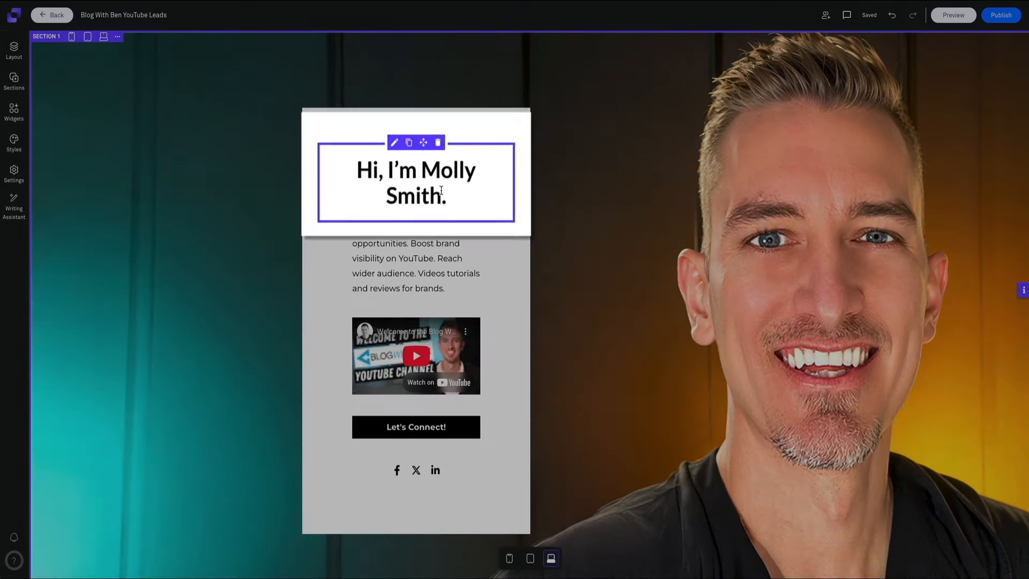
pyautogui.moveTo(458, 202); pyautogui.dragTo(427, 163)
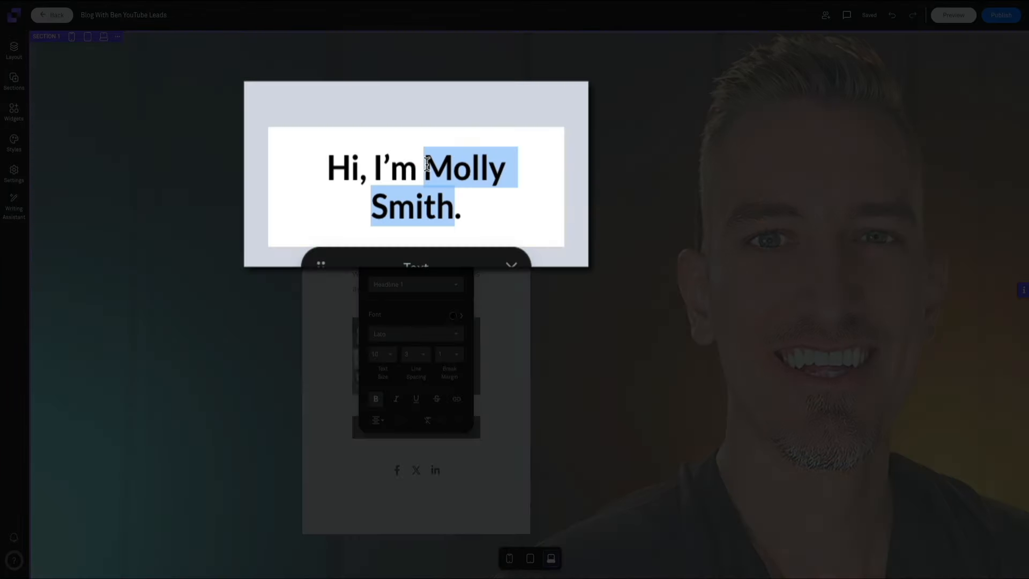
pyautogui.write('Ben Cu')
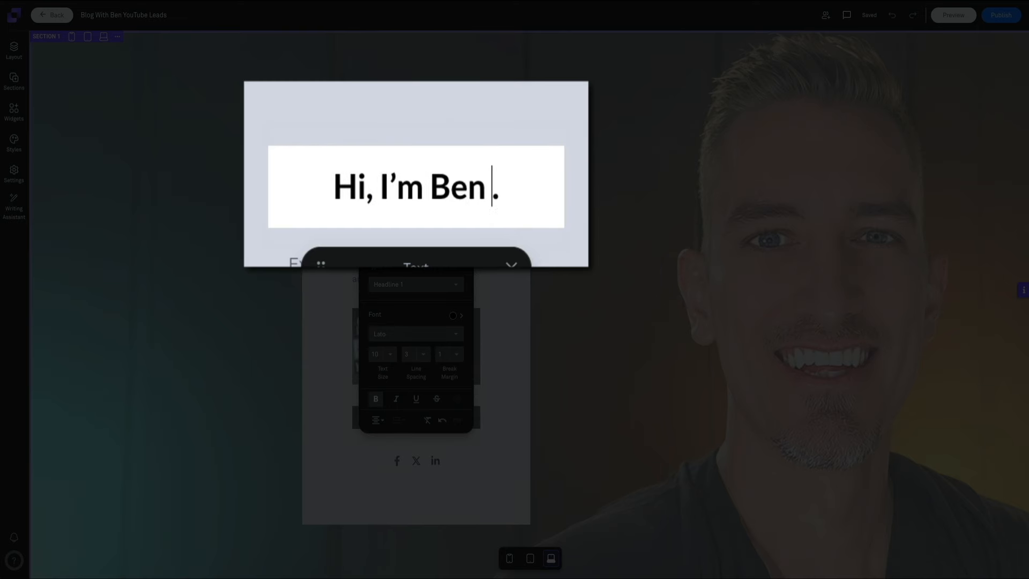
pyautogui.write('mmings')
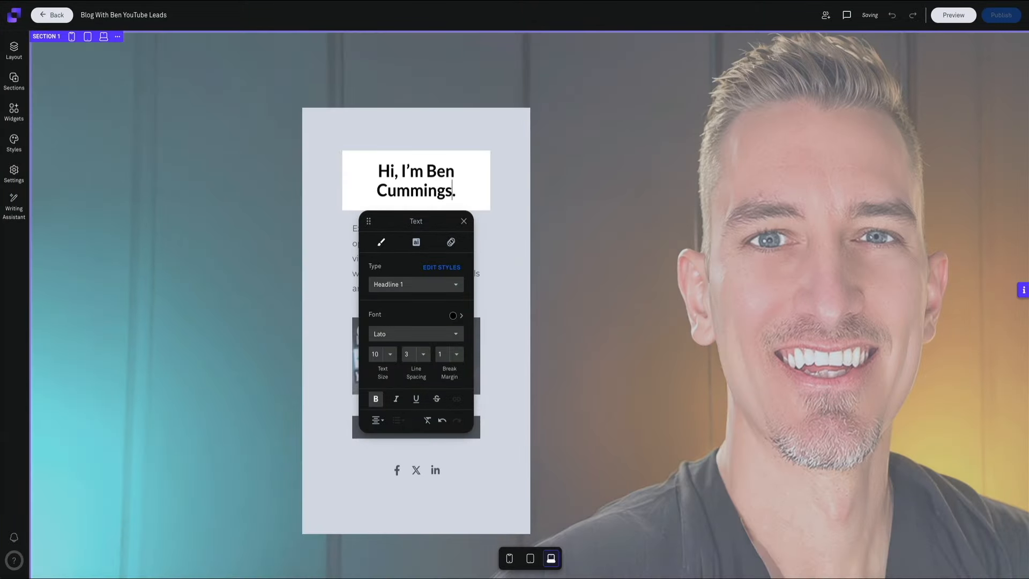
pyautogui.click(557, 212)
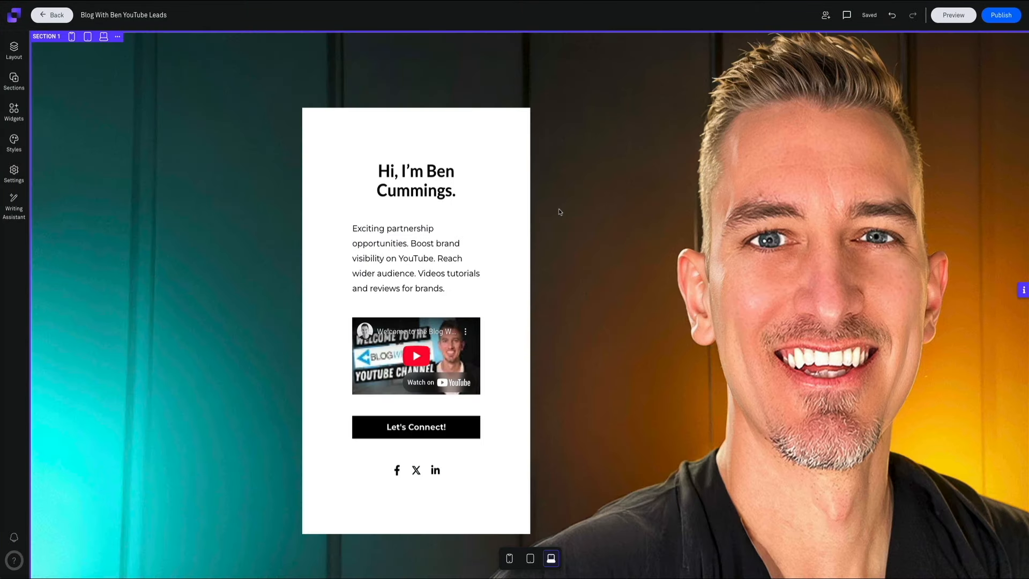
pyautogui.click(375, 463)
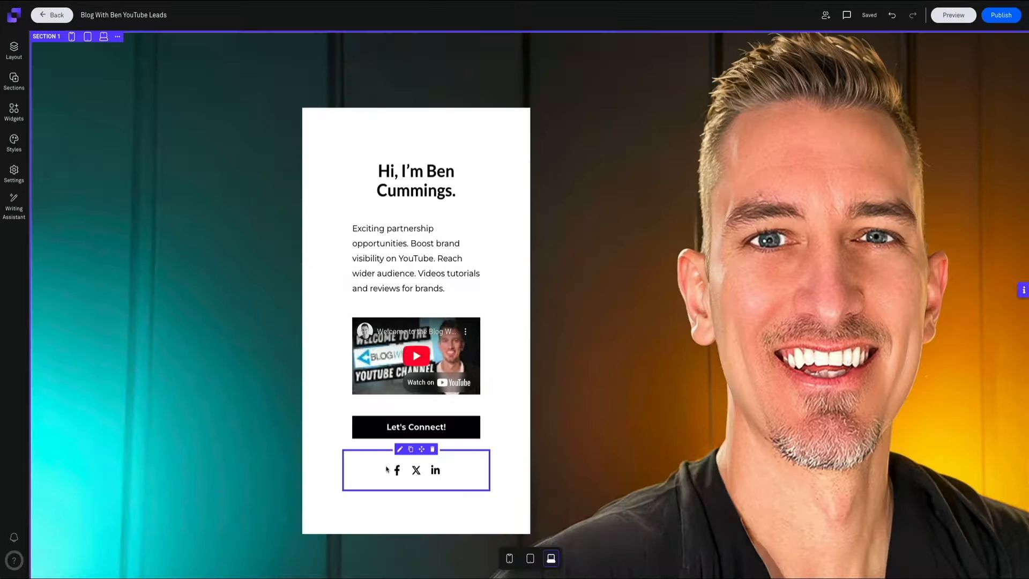
pyautogui.click(386, 469)
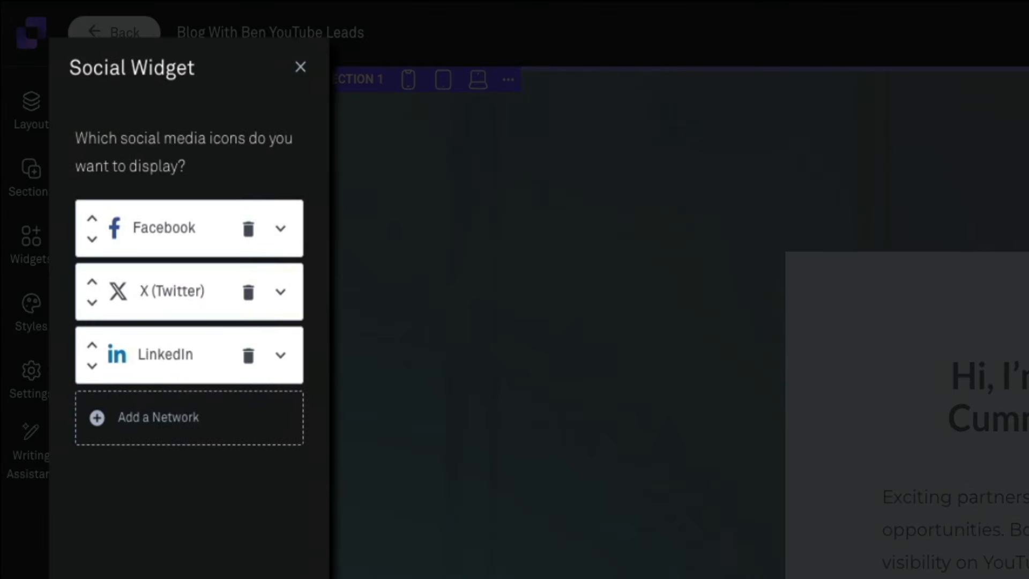
pyautogui.click(293, 231)
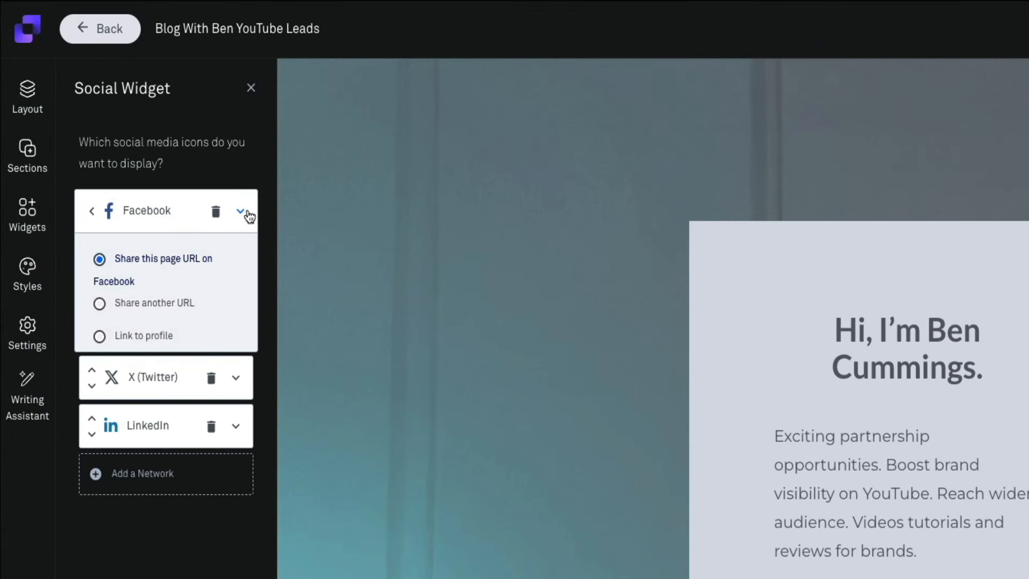
pyautogui.click(99, 336)
pyautogui.click(154, 363)
pyautogui.write('https://www.facebook.com/blogwithben')
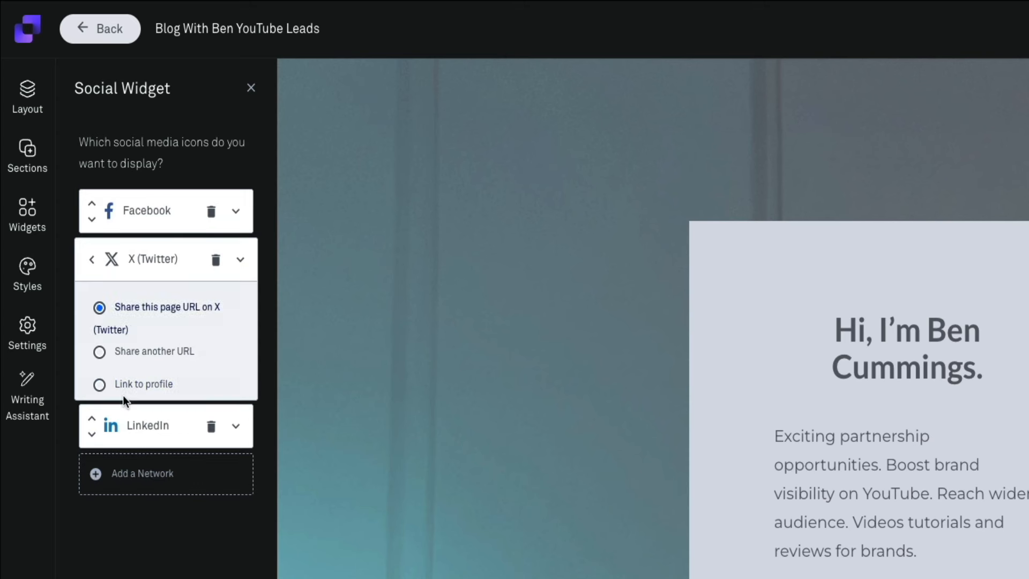
pyautogui.click(123, 384)
pyautogui.write('https://www.x.com/blogwithben')
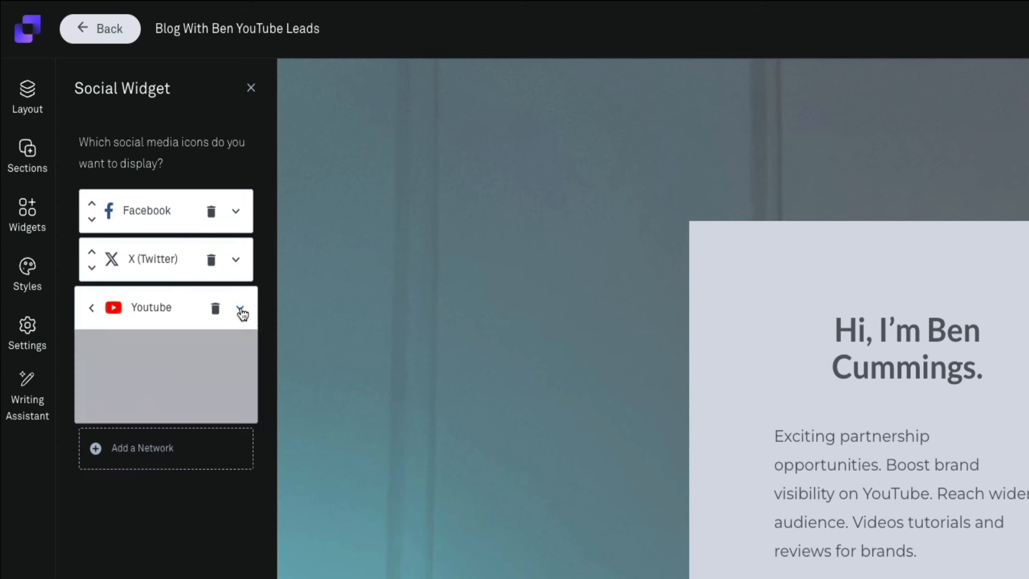
pyautogui.write('https://www.youtube.com/@blogwithben')
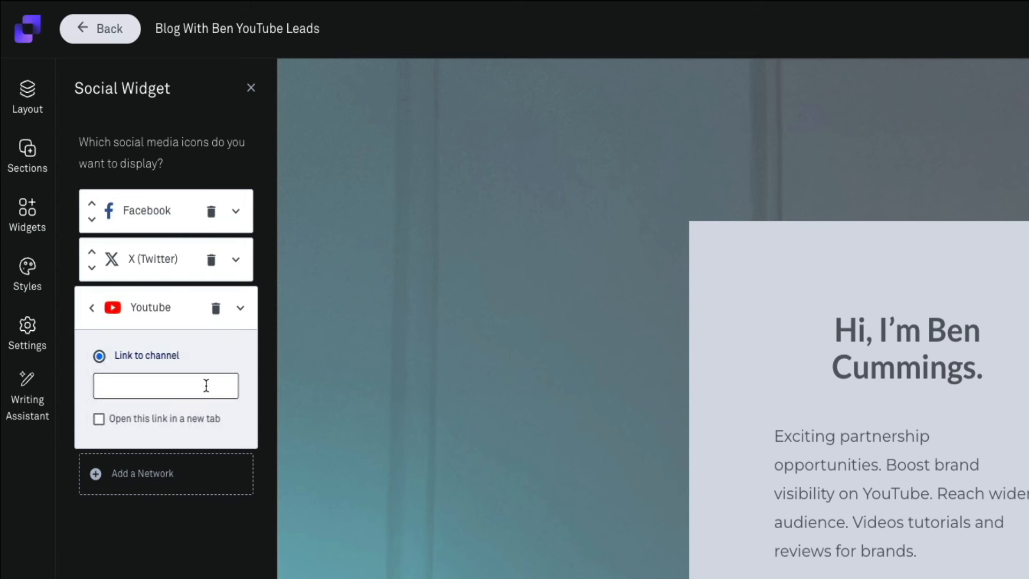
pyautogui.click(246, 308)
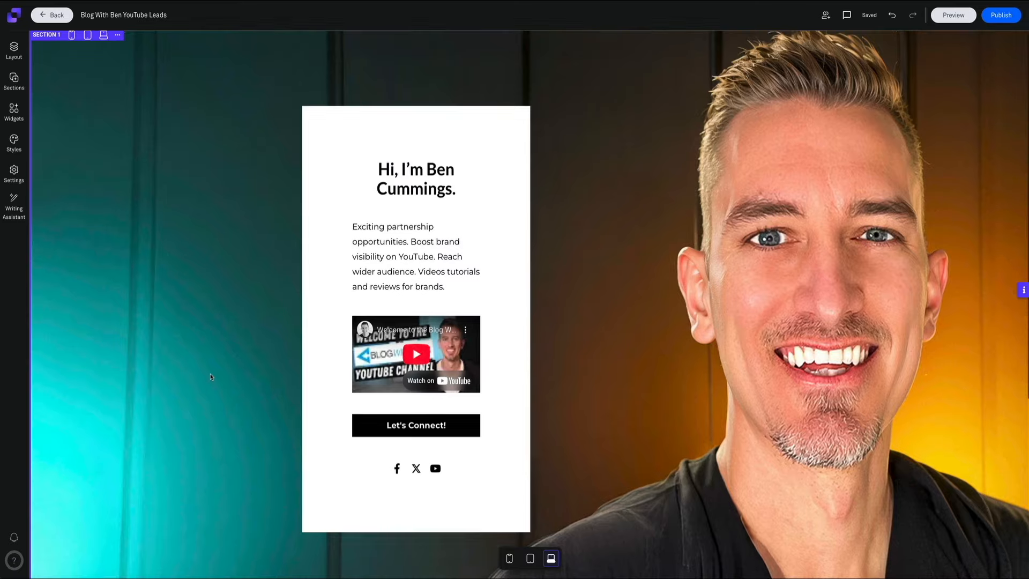
# Replace the placeholder name in the footer's copyright line with "Sage Wave Media, LLC"
pyautogui.scroll(-3, 210, 374)
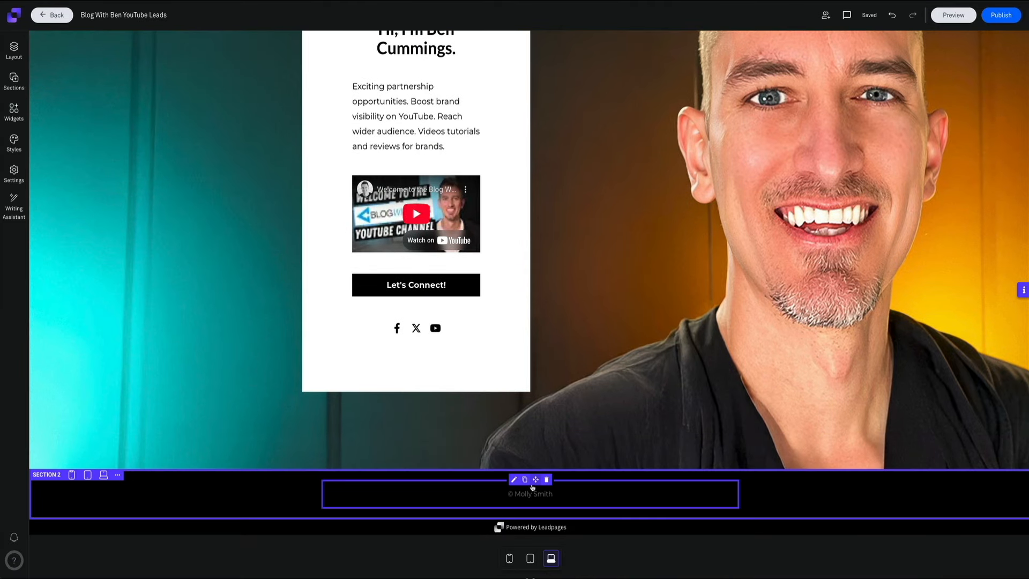
pyautogui.click(552, 493)
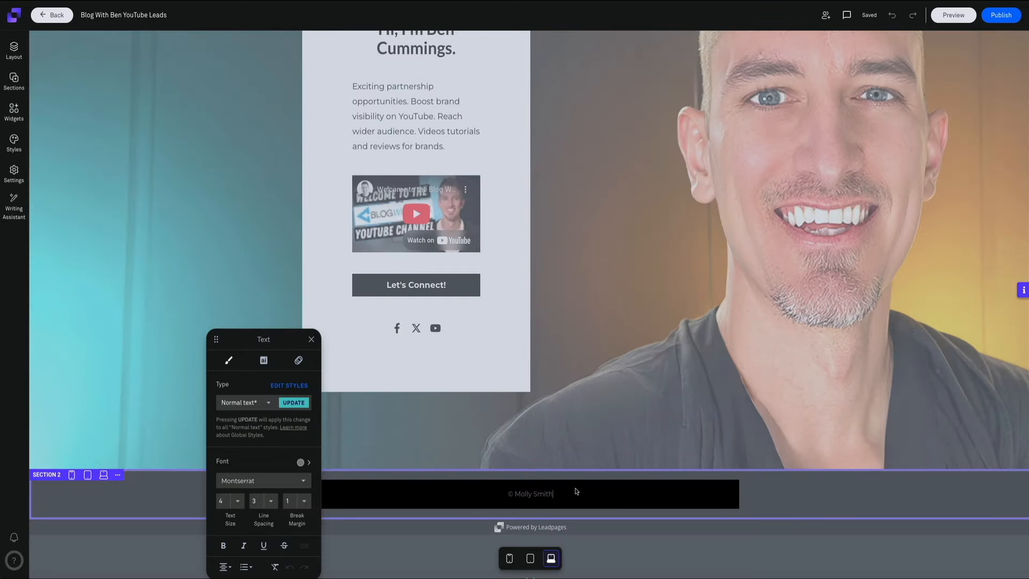
pyautogui.press('BackSpace')
pyautogui.press('BackSpace')
pyautogui.press('BackSpace')
pyautogui.press('BackSpace')
pyautogui.press('BackSpace')
pyautogui.press('BackSpace')
pyautogui.press('BackSpace')
pyautogui.press('BackSpace')
pyautogui.press('BackSpace')
pyautogui.press('BackSpace')
pyautogui.press('BackSpace')
pyautogui.write('Sage Wave Media, LLC')
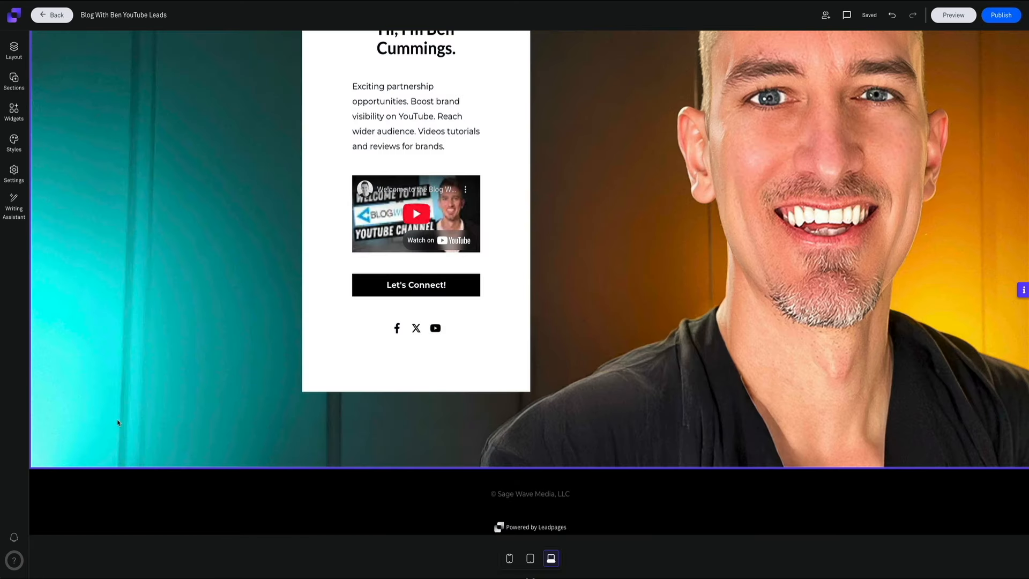
# Open the Let's Connect! button's pop-up and reword its headline to "Enter Your Email Address and Let's Chat!"
pyautogui.scroll(2, 117, 419)
pyautogui.scroll(3, 118, 422)
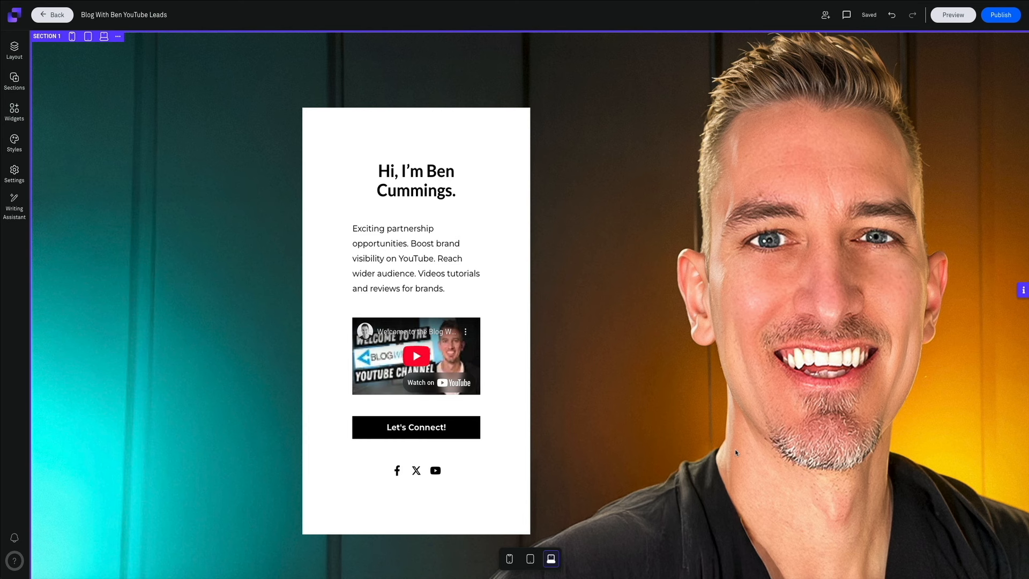
pyautogui.click(414, 433)
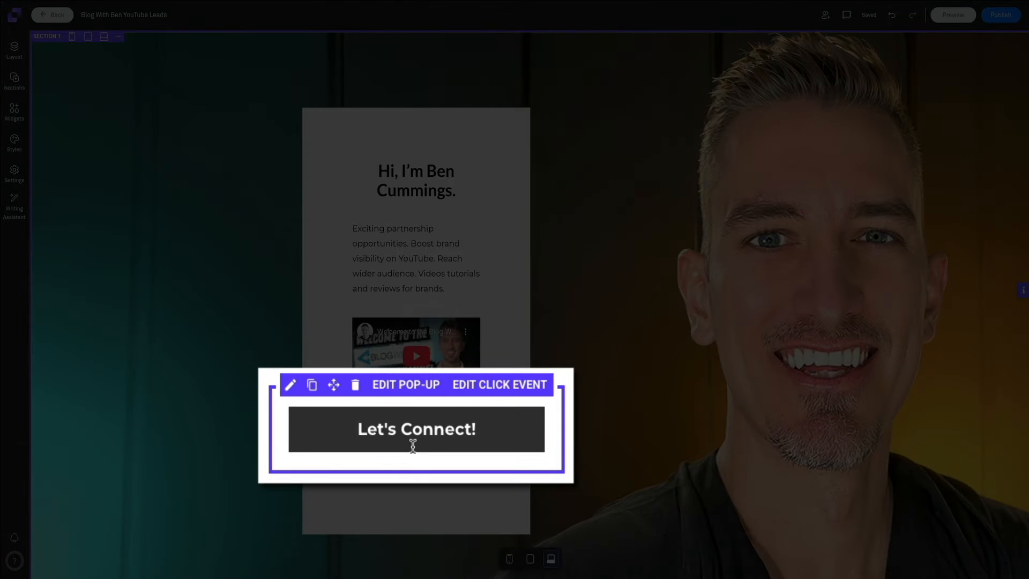
pyautogui.click(409, 392)
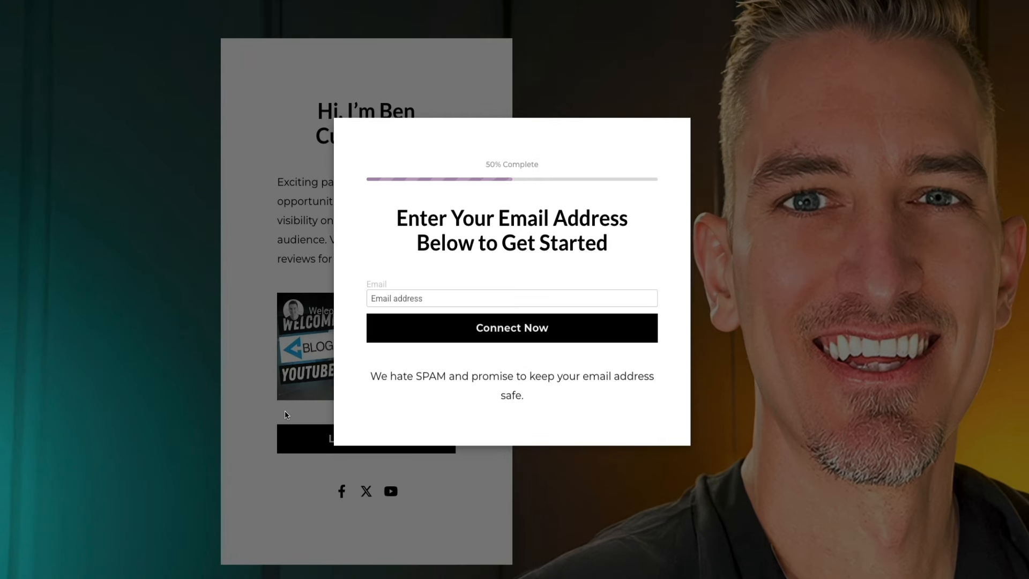
pyautogui.click(582, 242)
pyautogui.tripleClick(605, 241)
pyautogui.write("and Let's h")
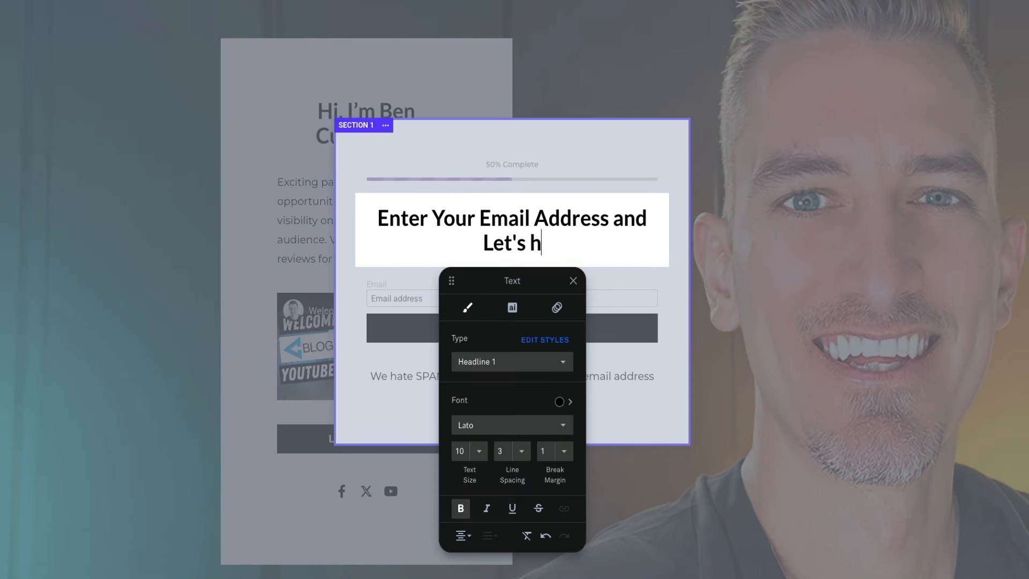
pyautogui.press('BackSpace')
pyautogui.write('Chat!')
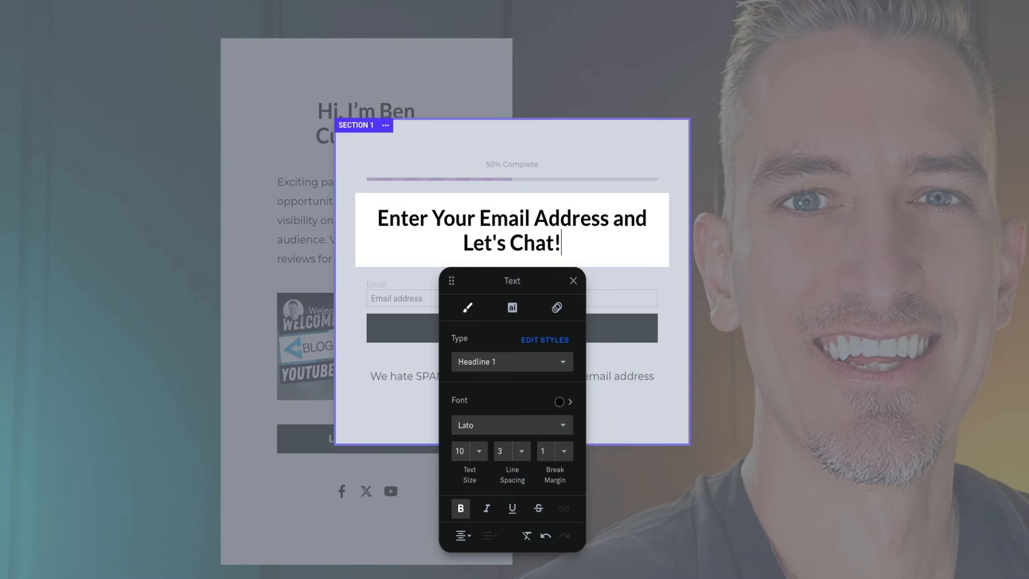
pyautogui.click(573, 280)
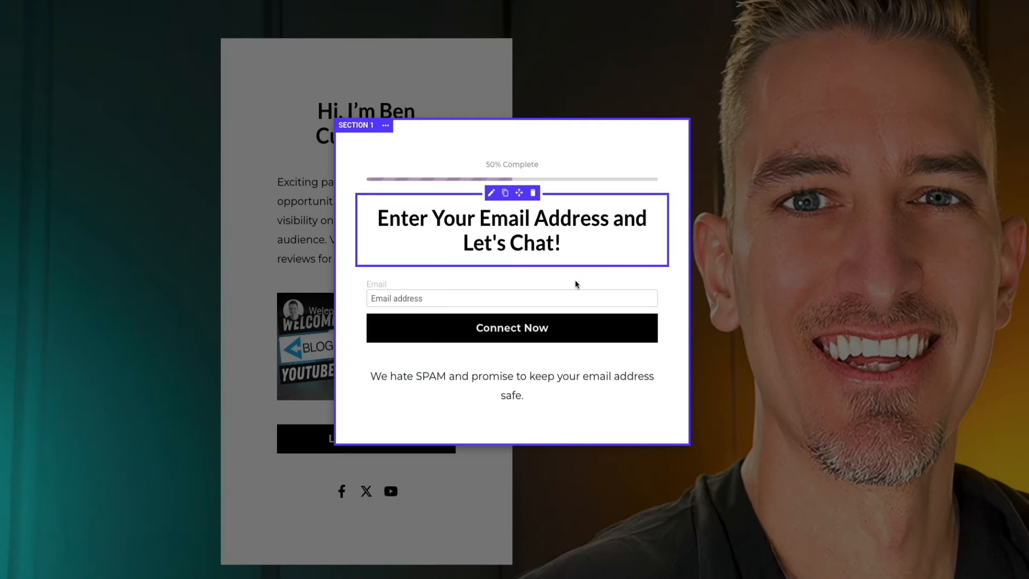
# Change "We" to "I" in the pop-up's spam note so it begins "I hate SPAM"
pyautogui.click(387, 376)
pyautogui.press('BackSpace')
pyautogui.press('BackSpace')
pyautogui.write('I')
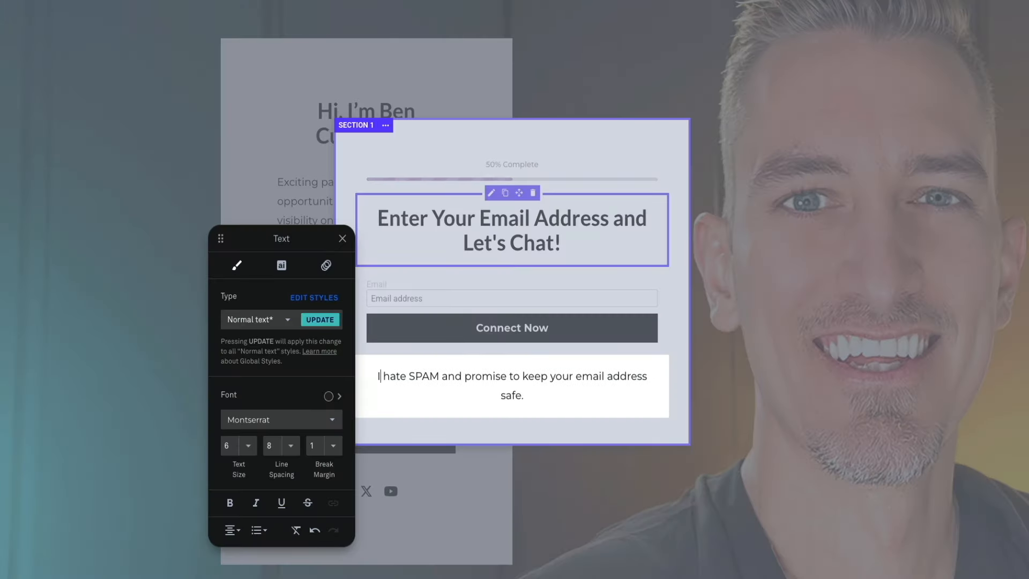
pyautogui.click(511, 325)
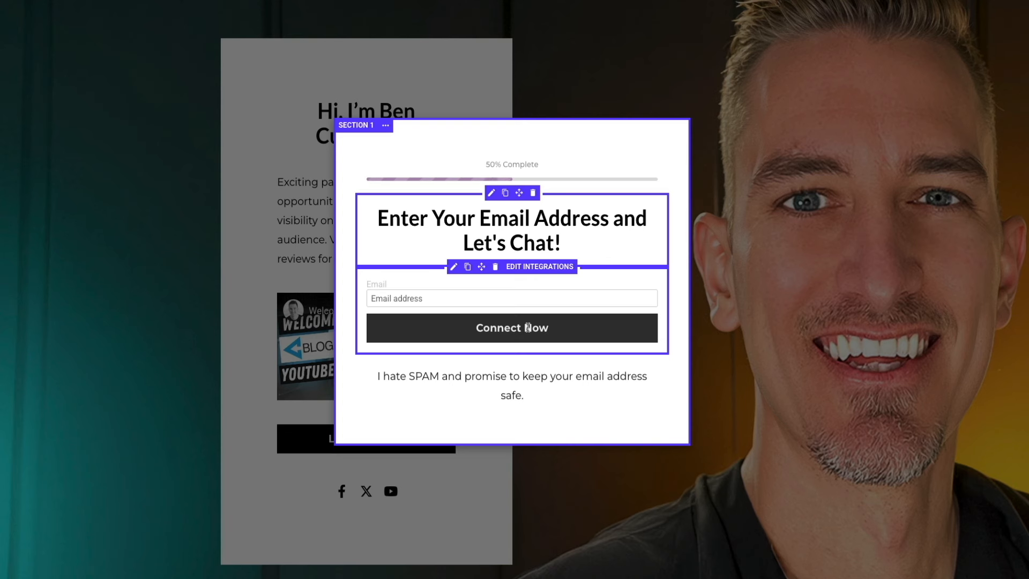
# Recolor the completed part of the pop-up's progress bar with the dark gray recent color
pyautogui.click(506, 169)
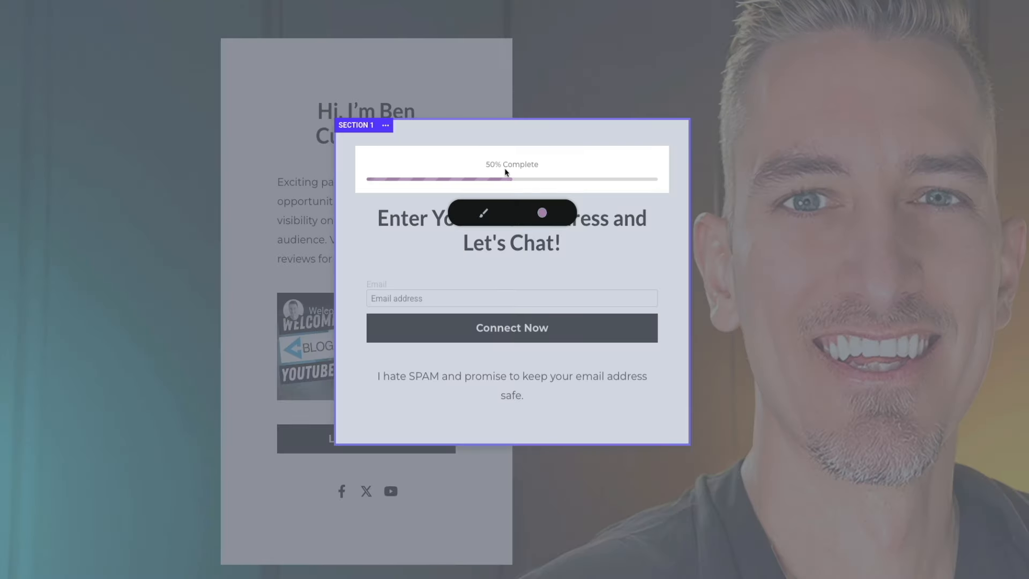
pyautogui.click(543, 214)
pyautogui.click(526, 339)
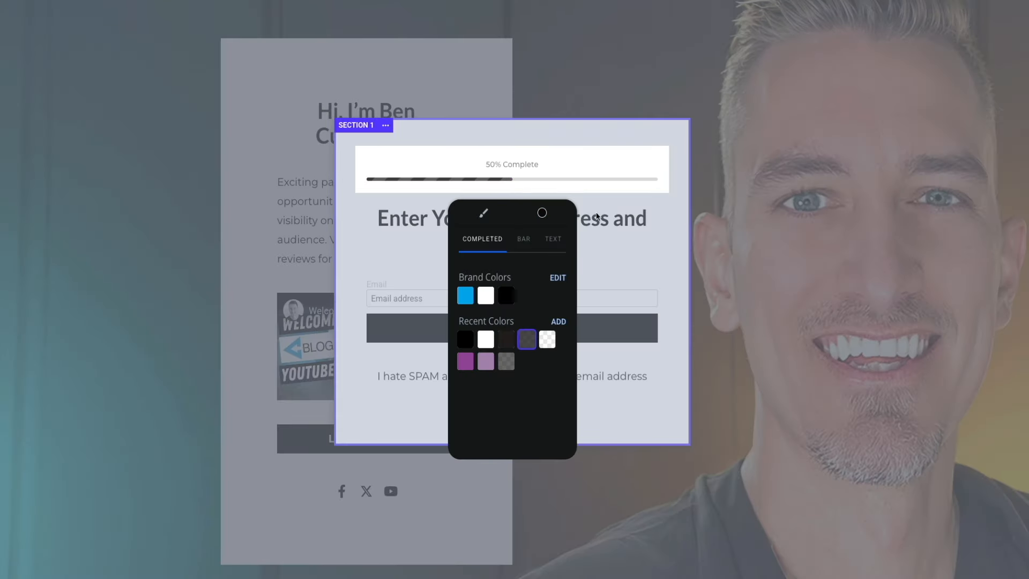
pyautogui.click(615, 140)
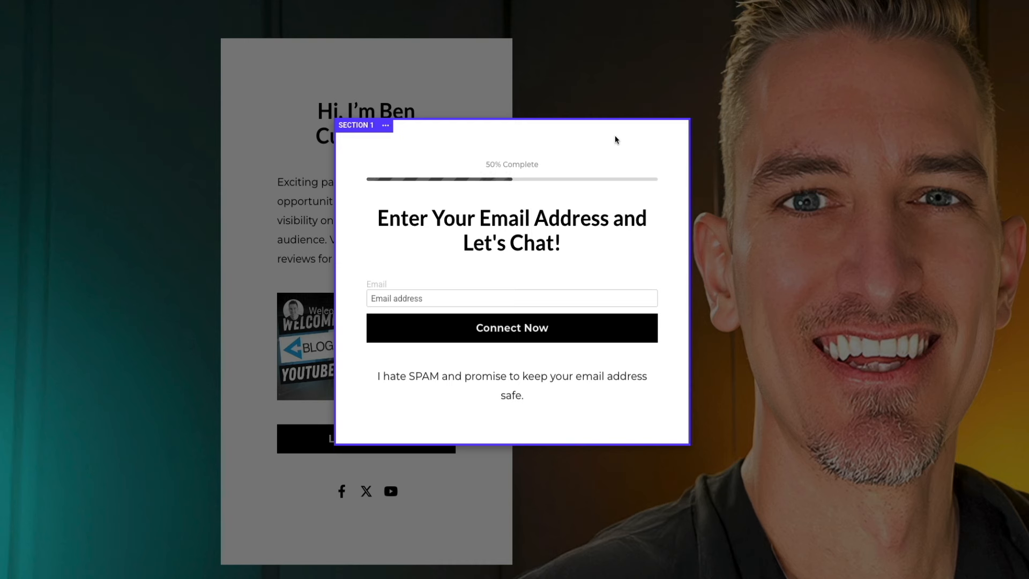
# Browse the additional services available for the pop-up form's integrations and choose the native AWeber integration
pyautogui.moveTo(528, 284)
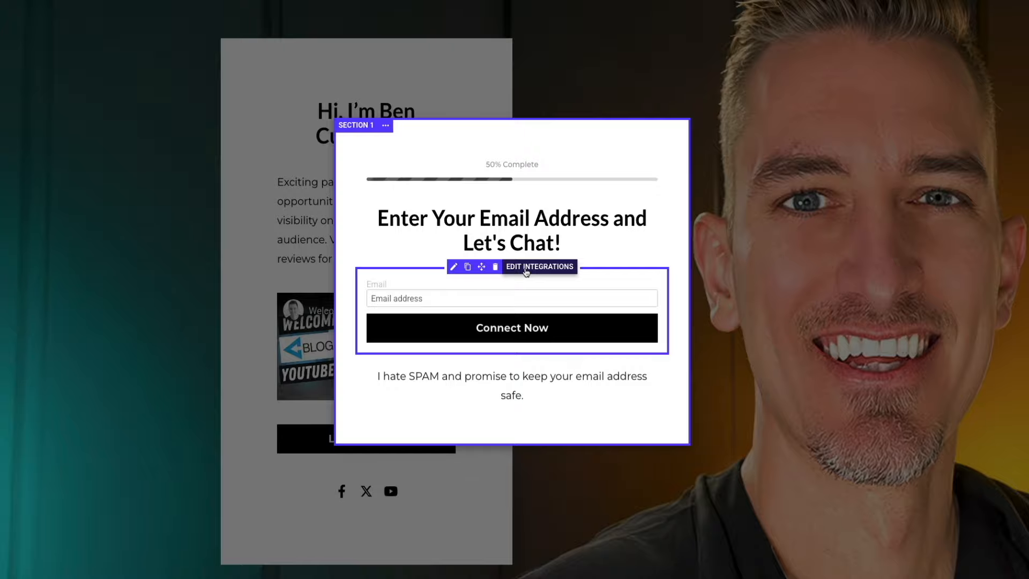
pyautogui.click(533, 259)
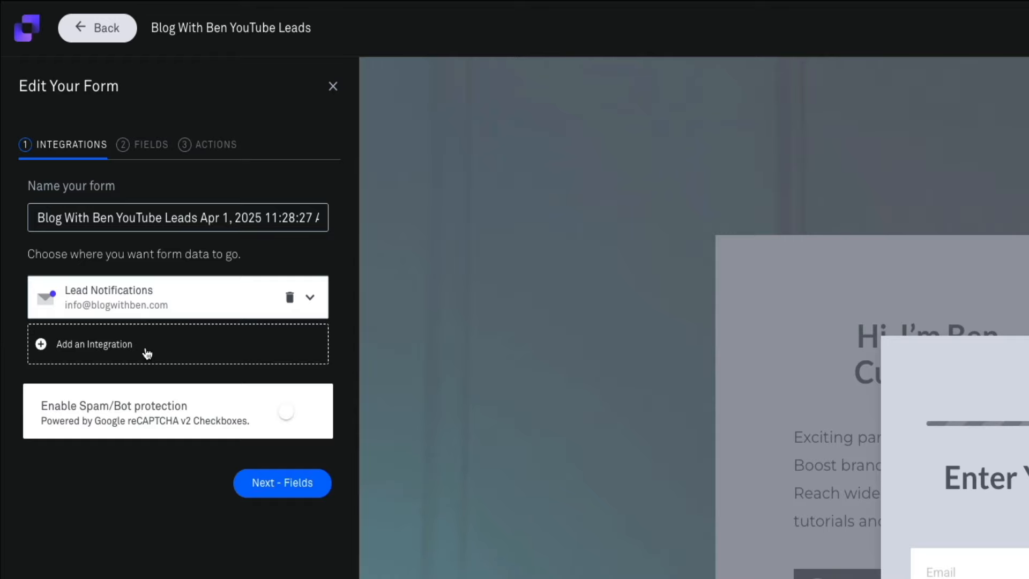
pyautogui.click(147, 349)
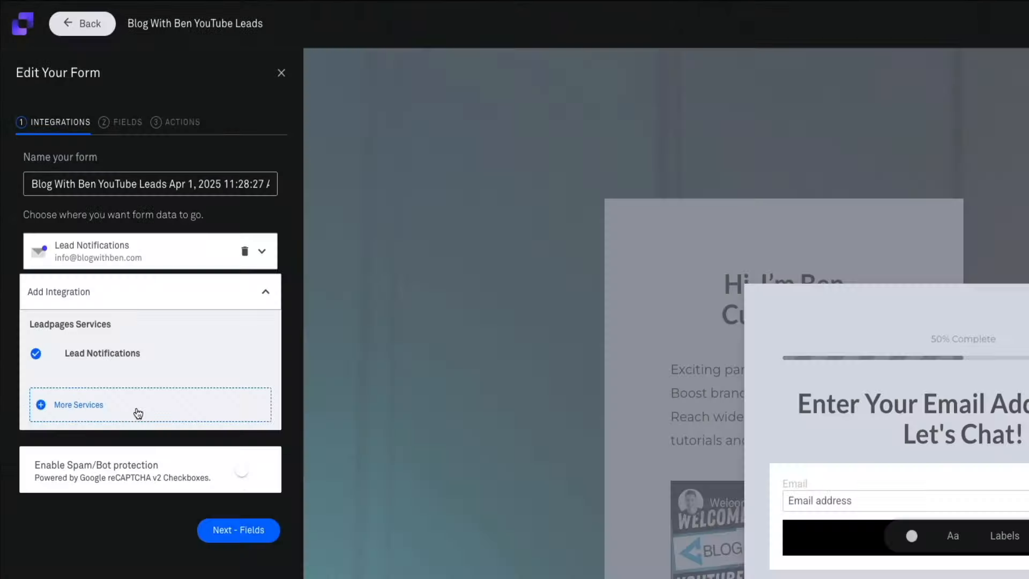
pyautogui.click(135, 413)
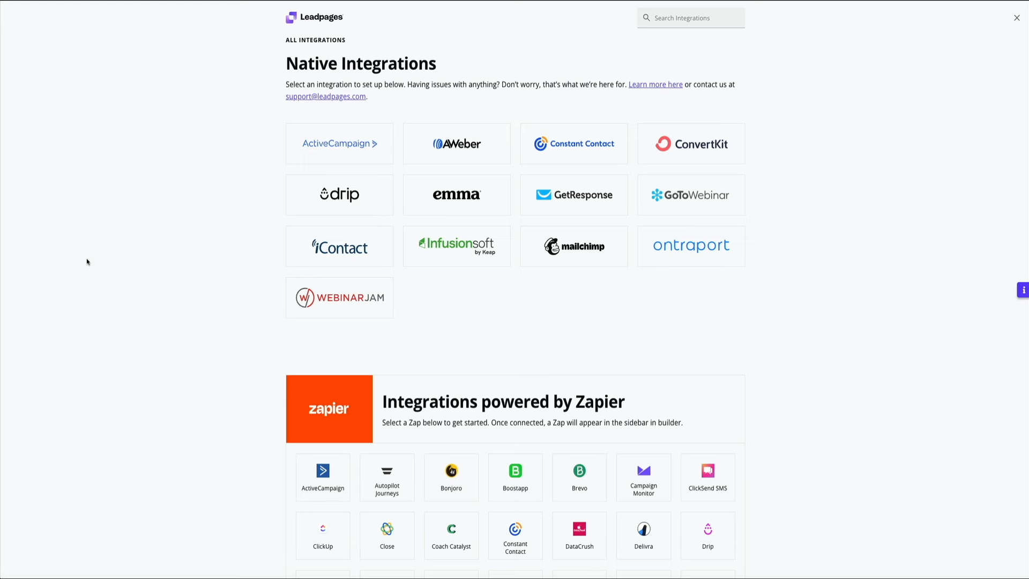
pyautogui.scroll(-5, 89, 263)
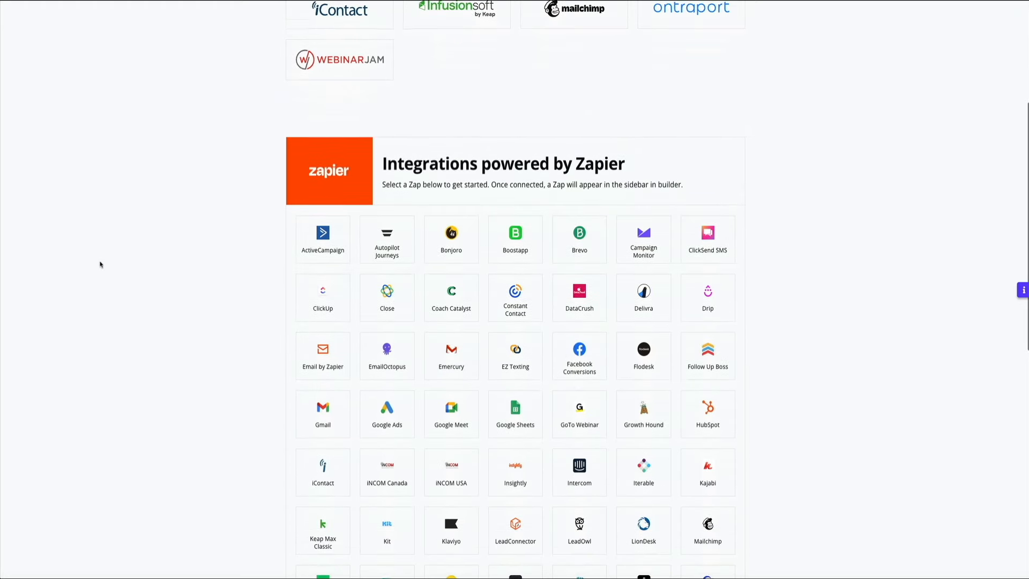
pyautogui.scroll(-3, 100, 264)
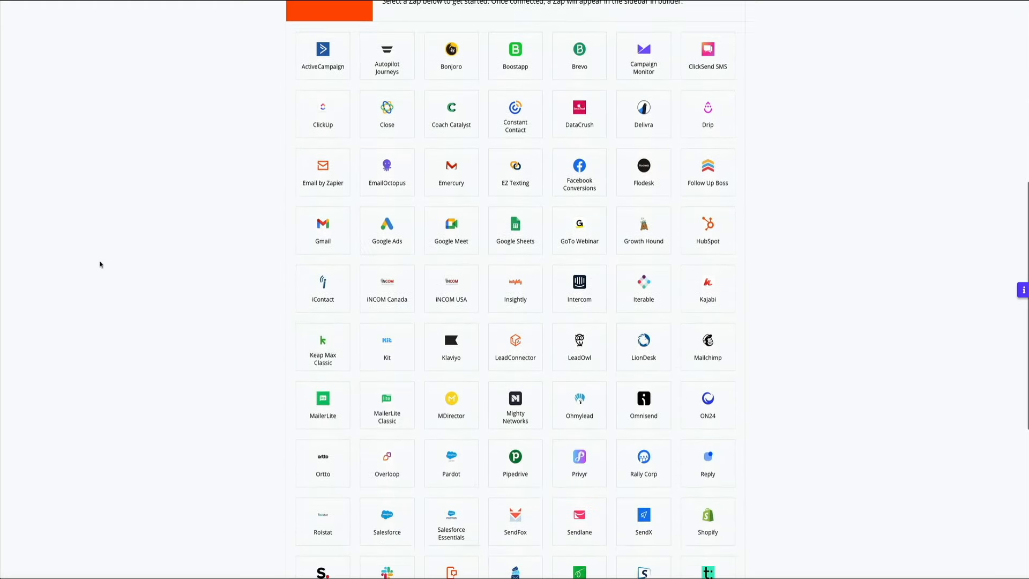
pyautogui.scroll(-5, 101, 264)
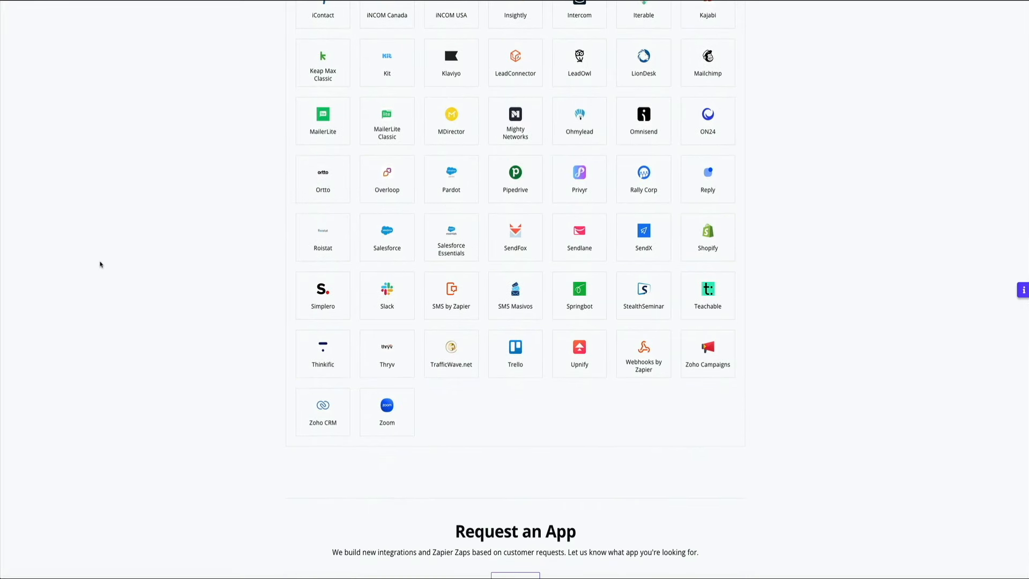
pyautogui.scroll(-1, 100, 264)
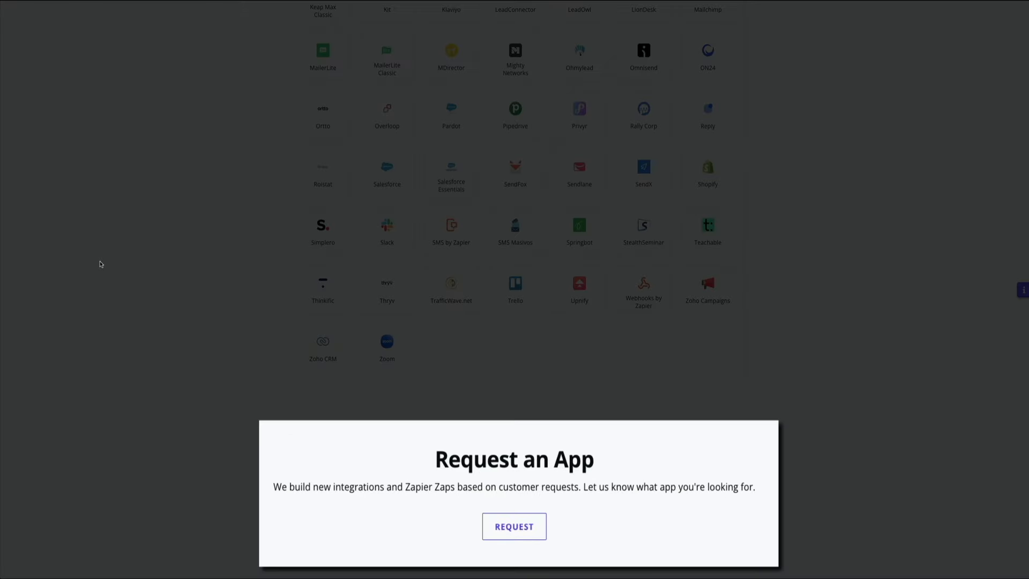
pyautogui.scroll(13, 100, 264)
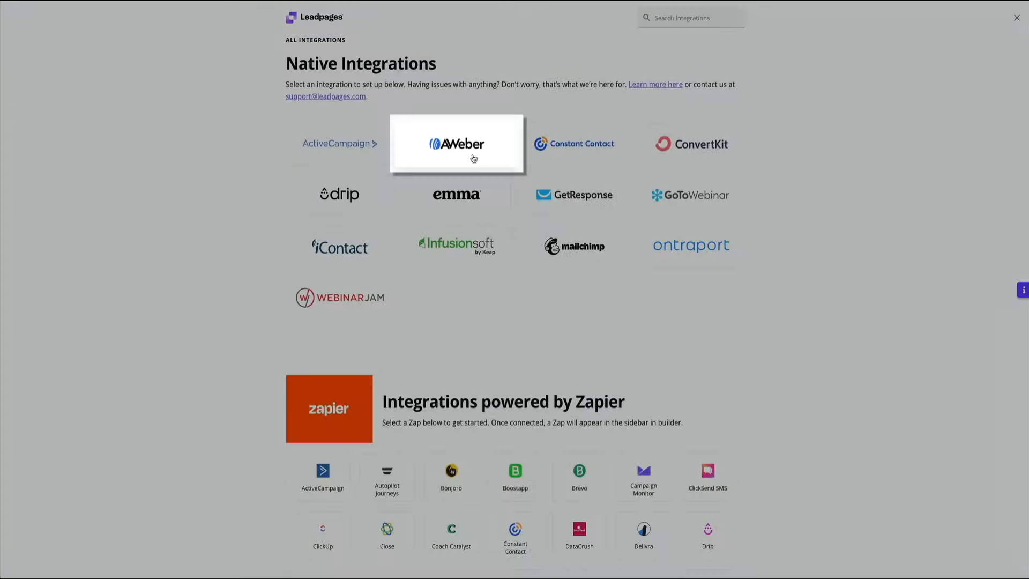
pyautogui.click(471, 159)
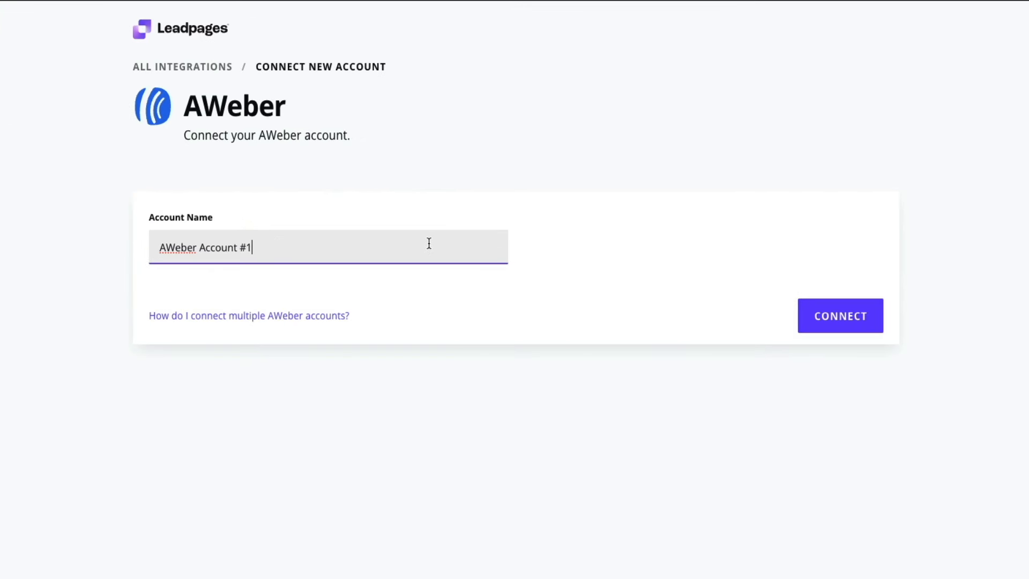
# Name the connection "Blog With Ben AWeber Account", confirm the reCAPTCHA, and allow Leadpages access to AWeber
pyautogui.press('BackSpace')
pyautogui.press('BackSpace')
pyautogui.press('BackSpace')
pyautogui.click(160, 247)
pyautogui.write('Blog Wi')
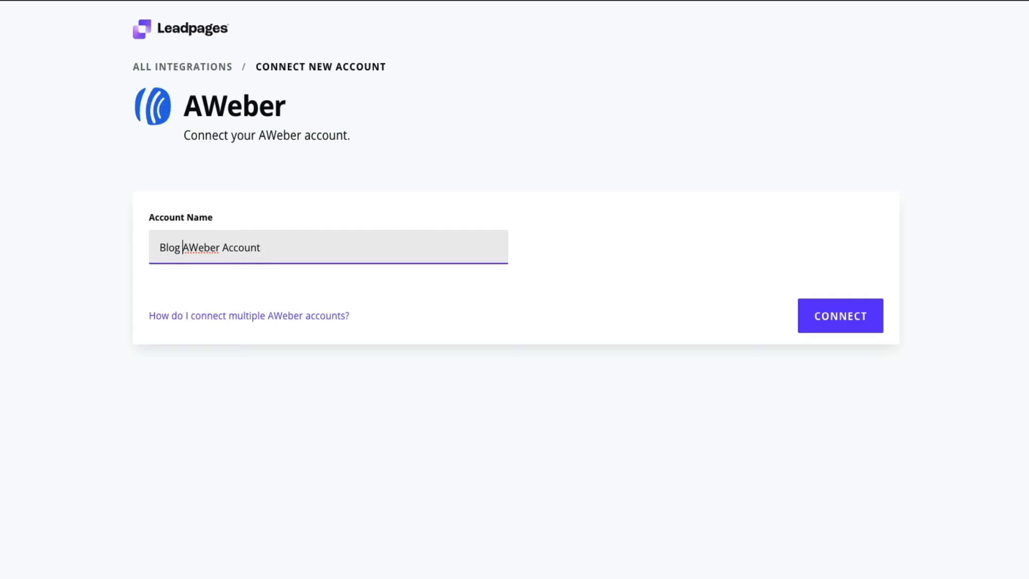
pyautogui.write('th Ben')
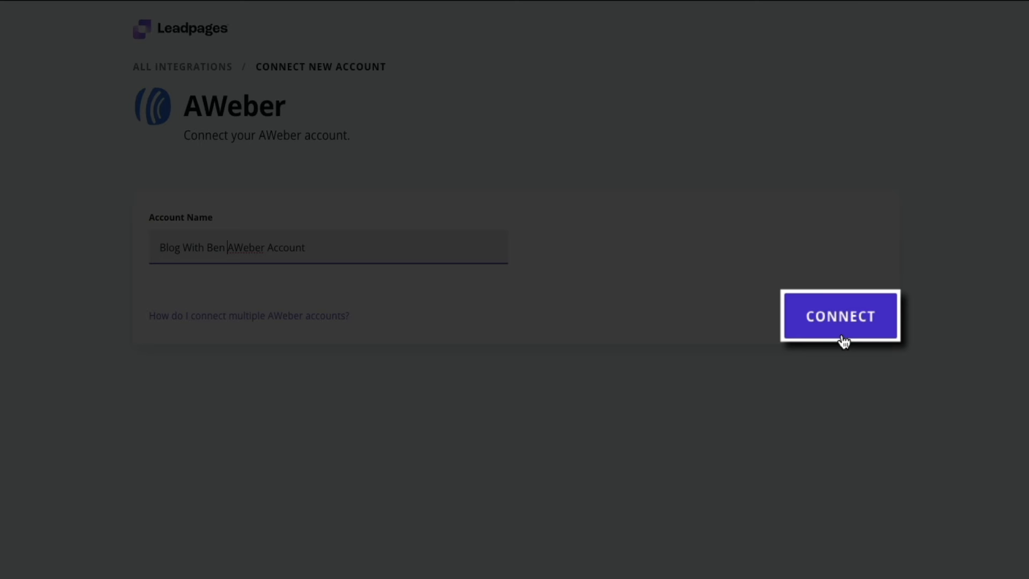
pyautogui.click(843, 339)
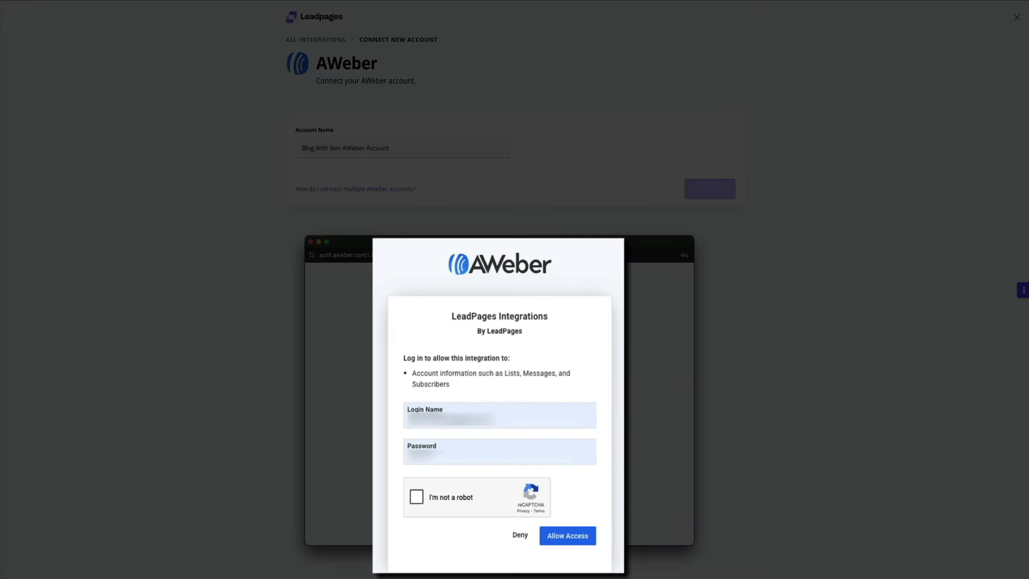
pyautogui.click(428, 503)
pyautogui.click(562, 543)
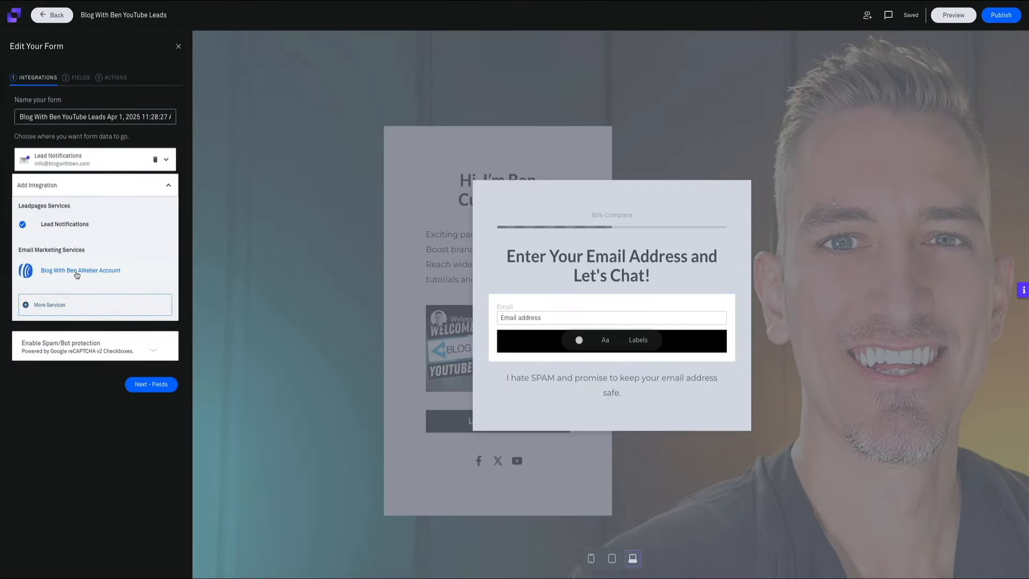
# Review the destination lists offered for the Blog With Ben AWeber Account, then back out without choosing one
pyautogui.click(77, 275)
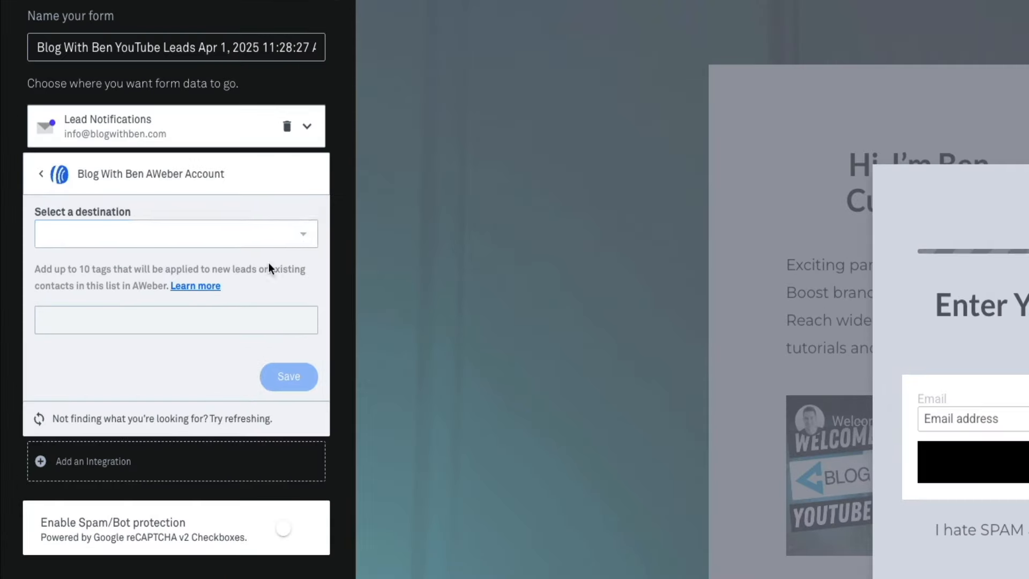
pyautogui.click(310, 235)
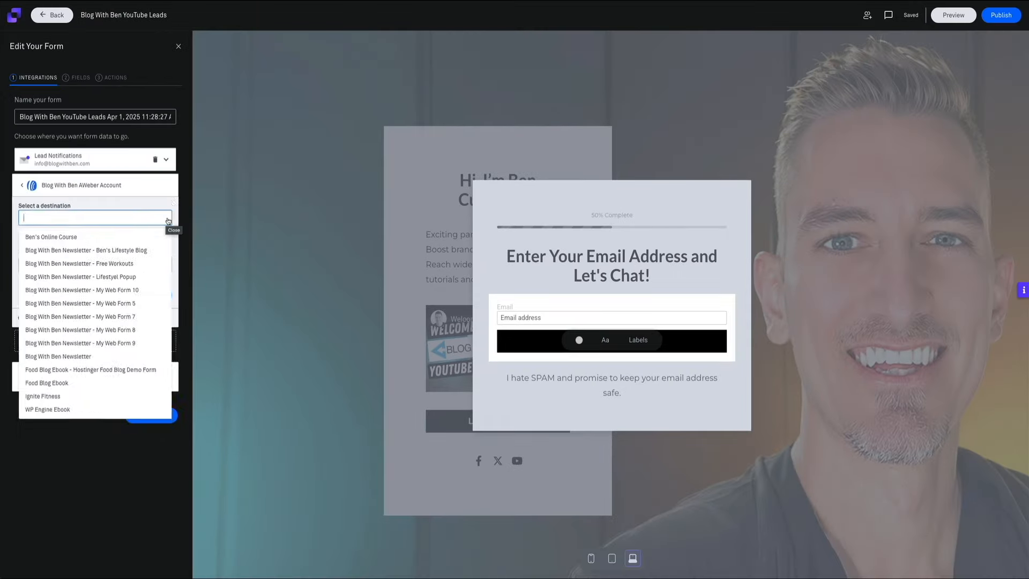
pyautogui.click(302, 238)
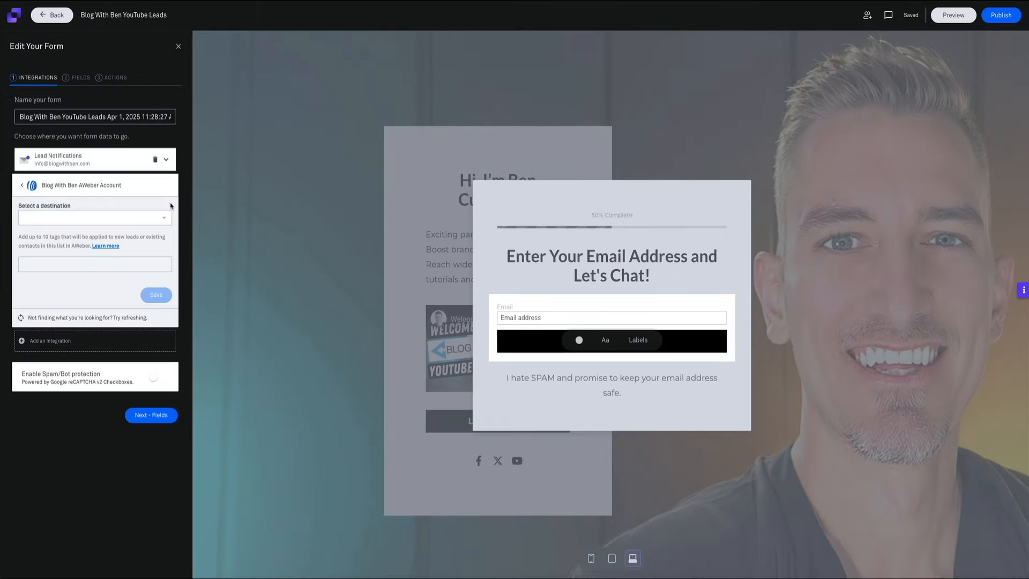
pyautogui.click(40, 175)
pyautogui.click(170, 186)
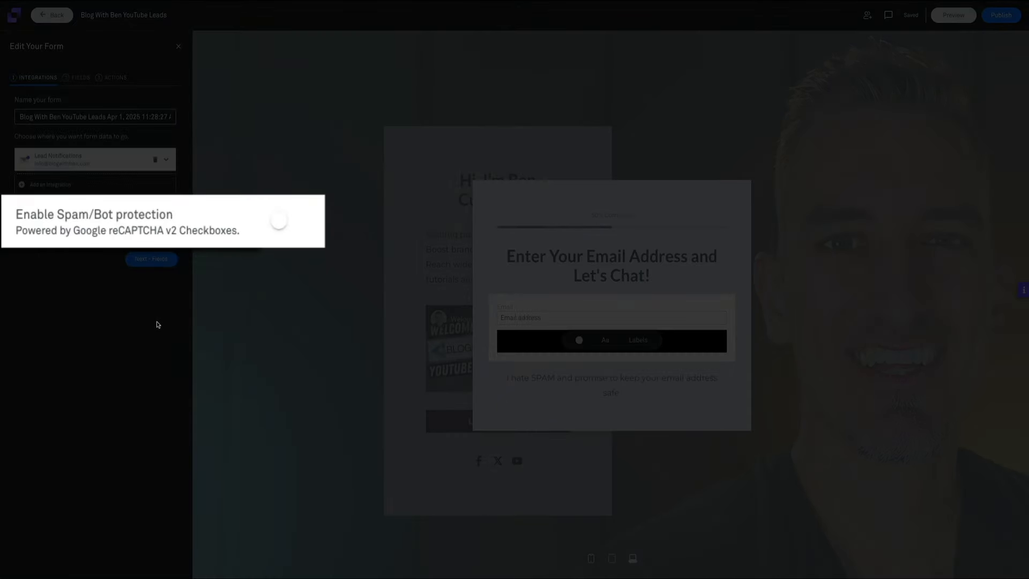
# Inspect the reCAPTCHA spam/bot protection setup, switch the protection back off, and open the form's field settings
pyautogui.click(170, 217)
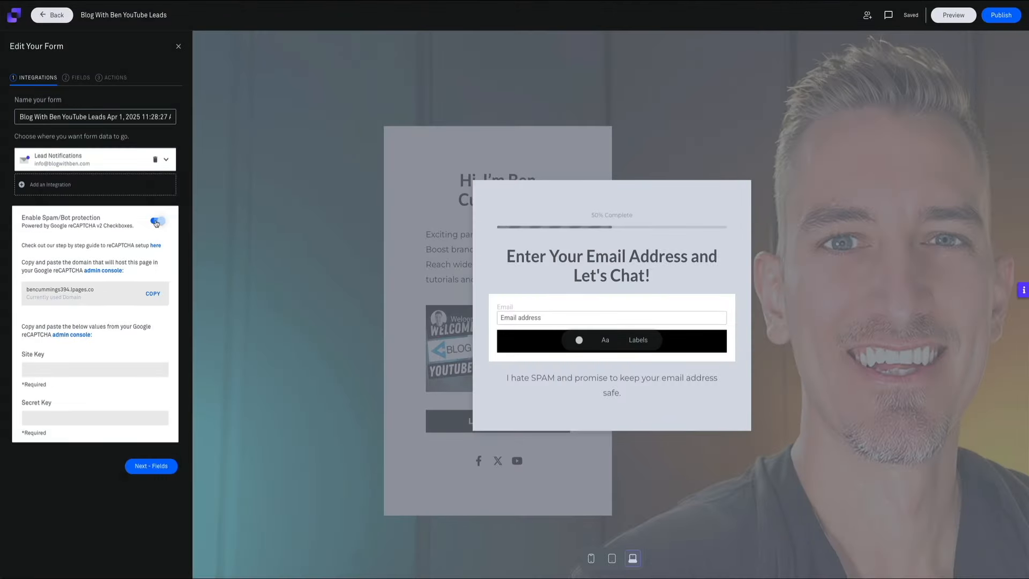
pyautogui.click(156, 222)
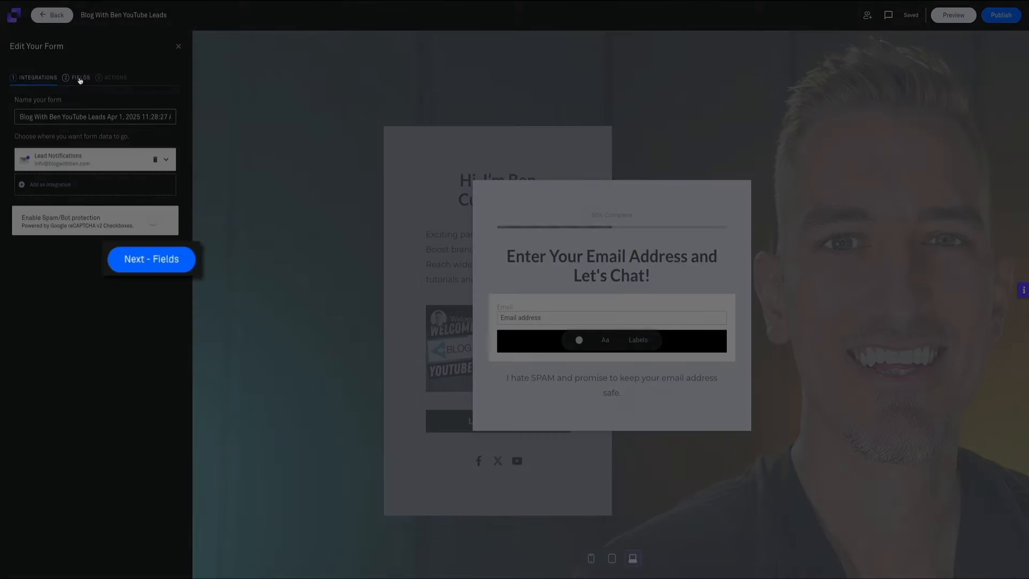
pyautogui.click(80, 80)
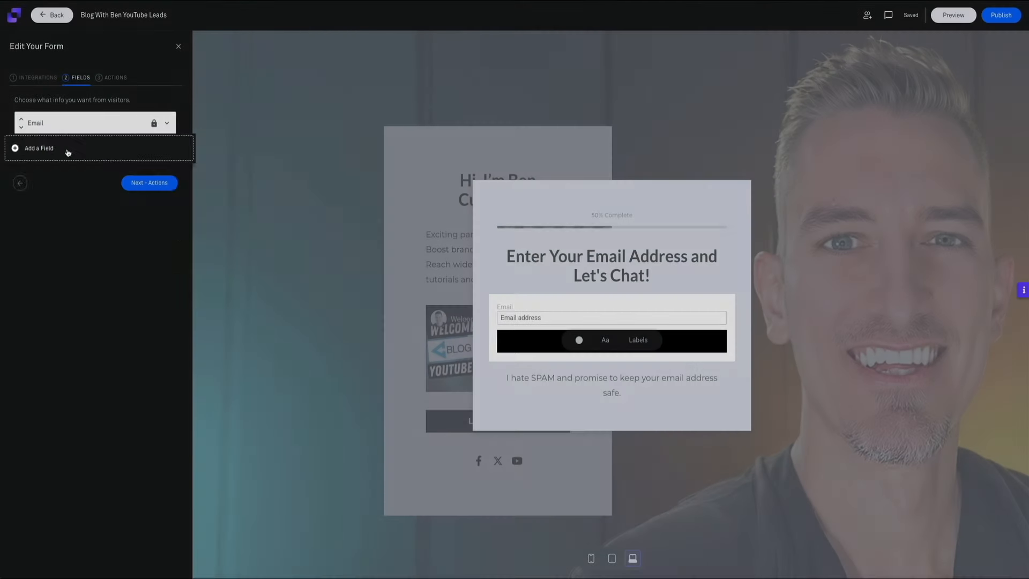
# Add a Comment field and a "Yes, I consent to receiving emails" checkbox field to the pop-up form, keeping their default texts
pyautogui.click(69, 152)
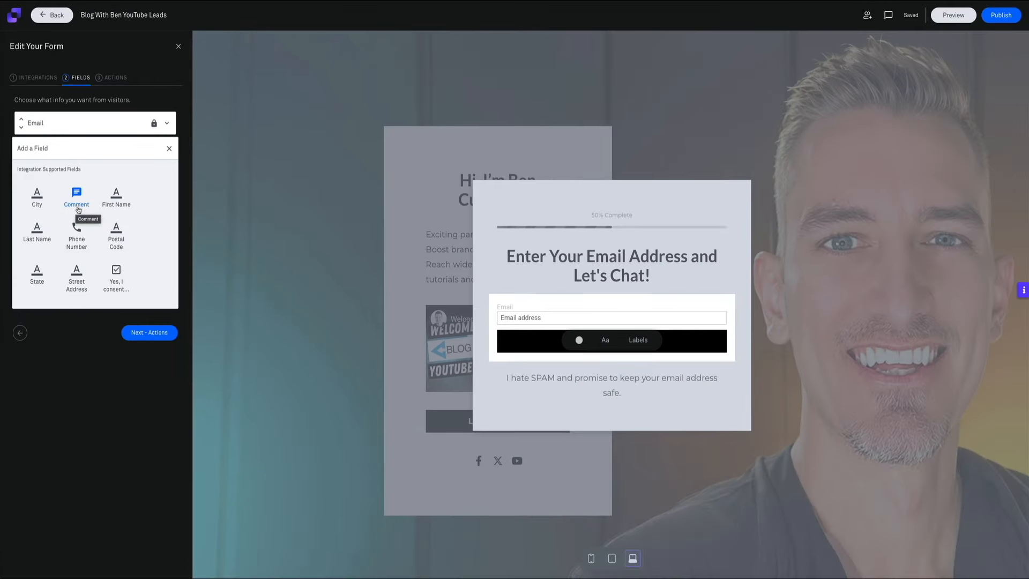
pyautogui.click(78, 209)
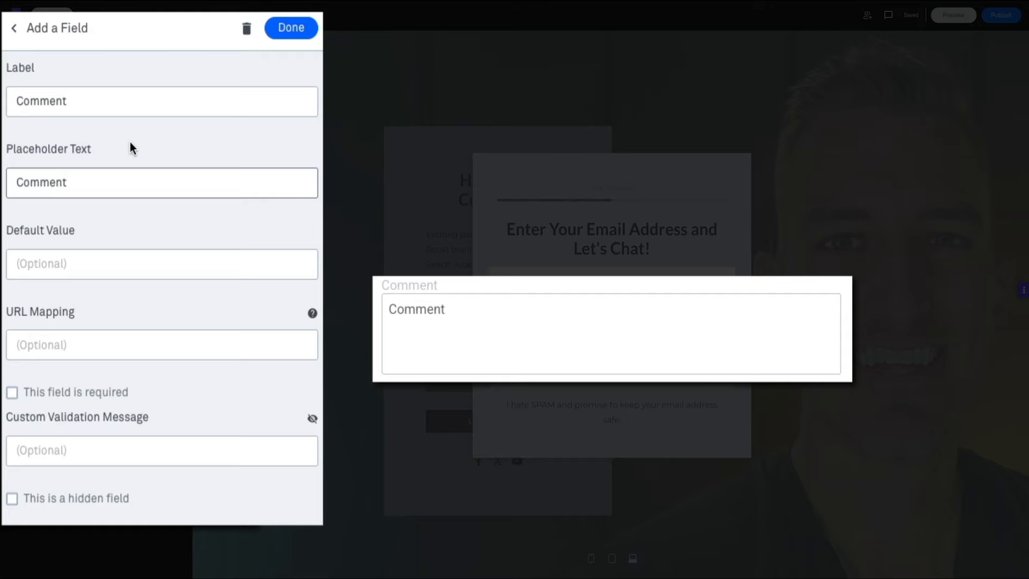
pyautogui.click(304, 31)
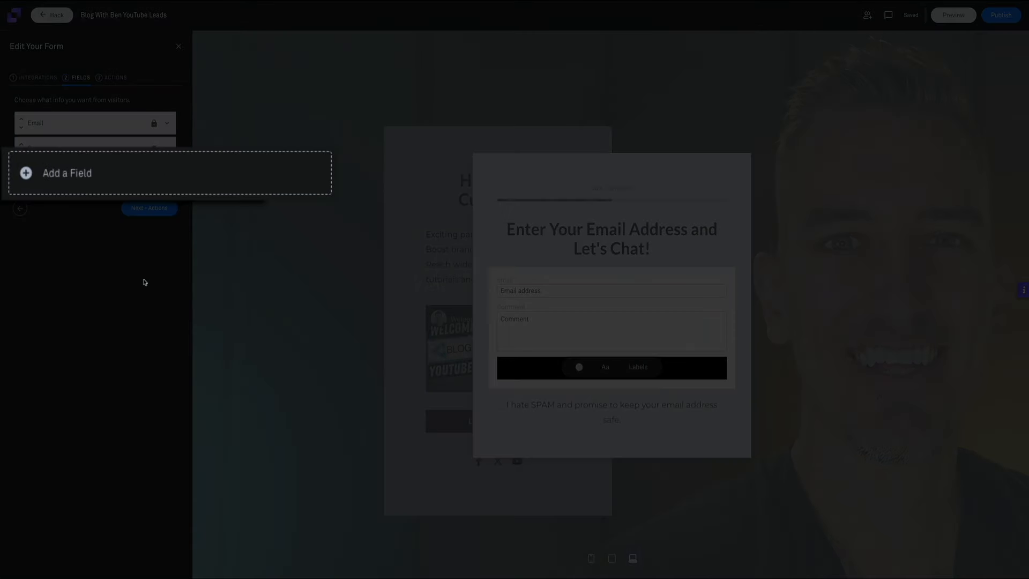
pyautogui.click(110, 173)
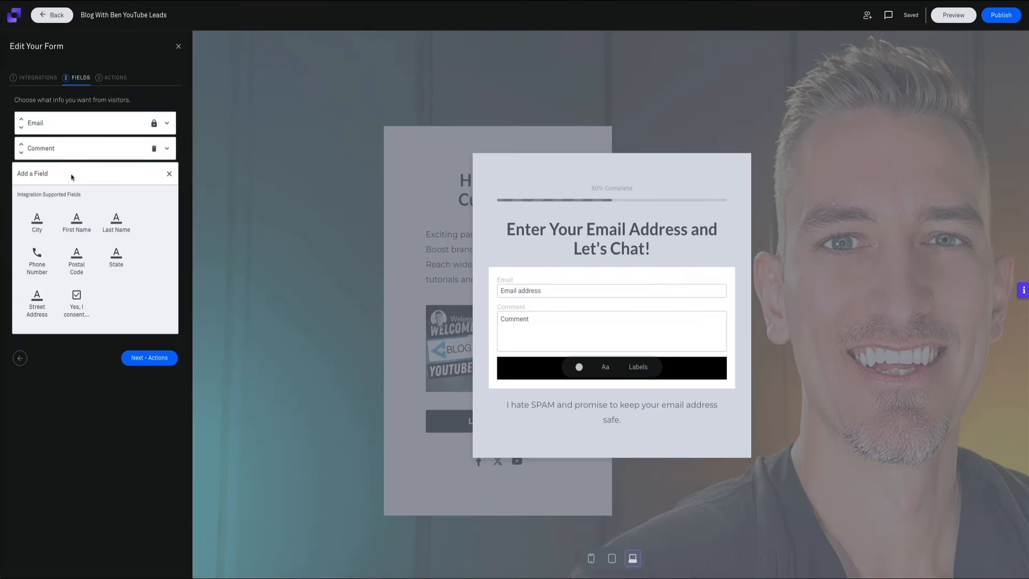
pyautogui.click(80, 311)
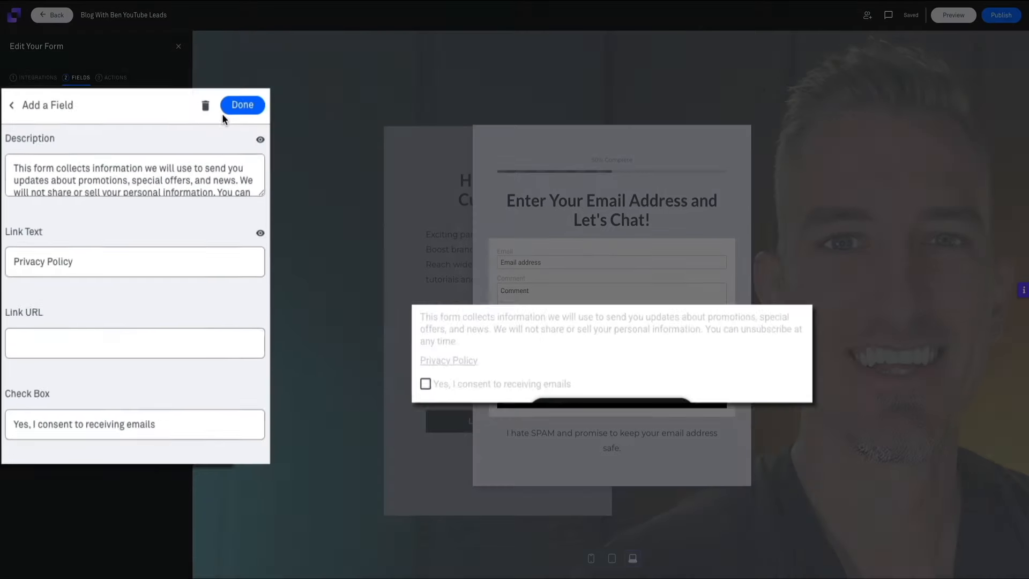
pyautogui.click(284, 75)
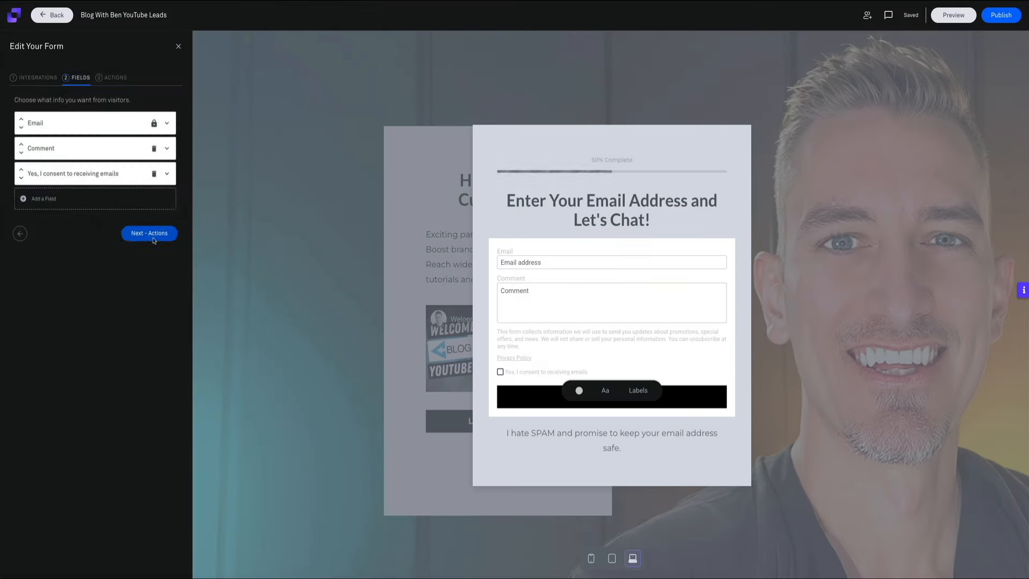
# Save the form with "Remain on page" as its after-submission action and close the email pop-up
pyautogui.click(153, 236)
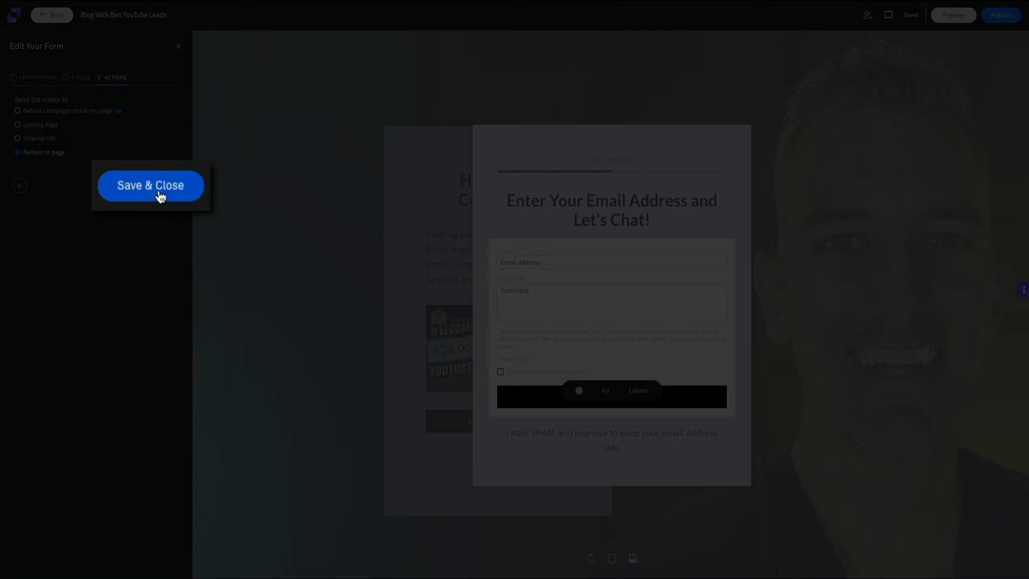
pyautogui.click(161, 194)
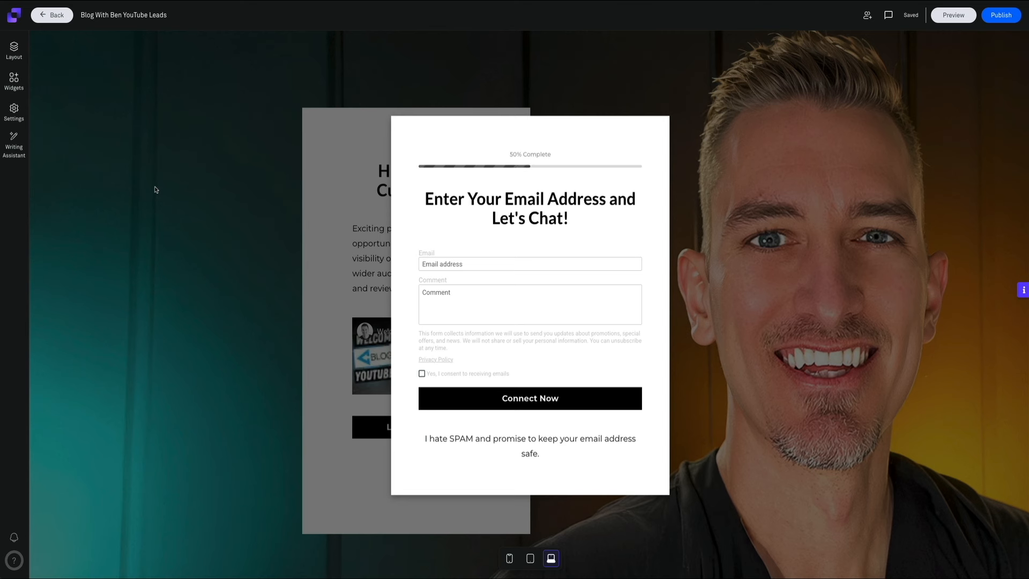
pyautogui.click(155, 187)
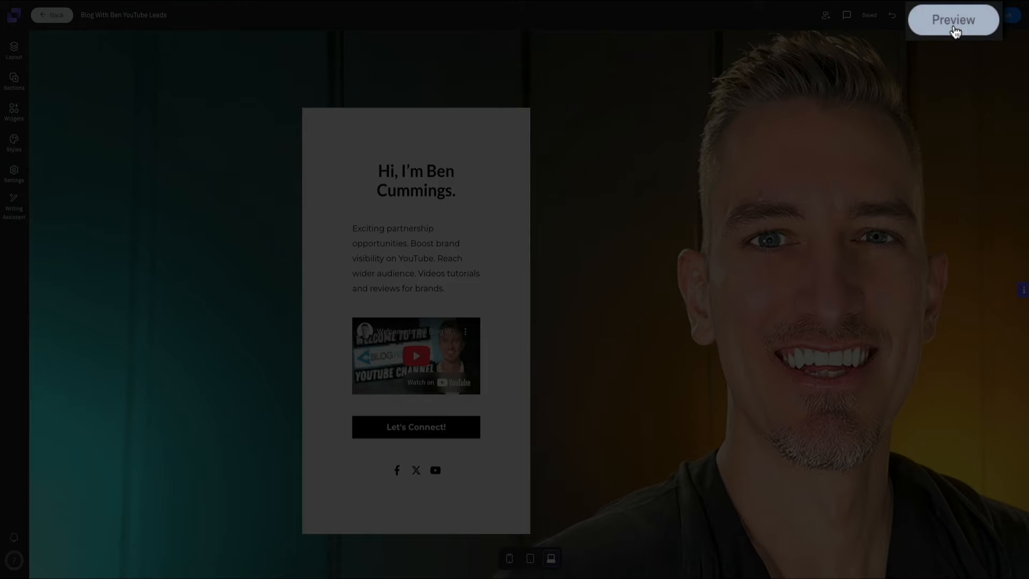
# Preview the page by playing its video and opening and closing the email pop-up, and play the Custom Domains help video
pyautogui.click(954, 21)
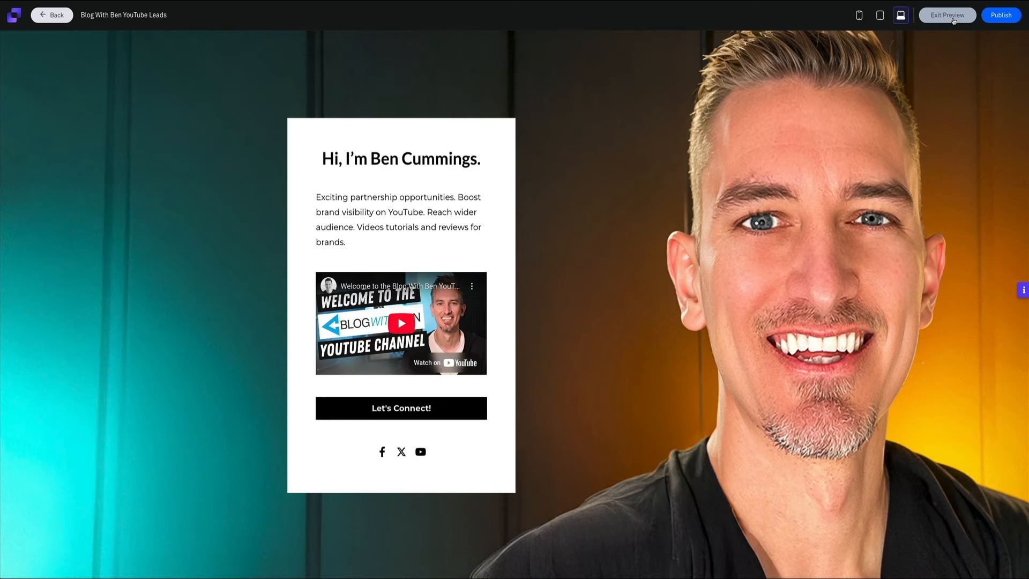
pyautogui.click(401, 325)
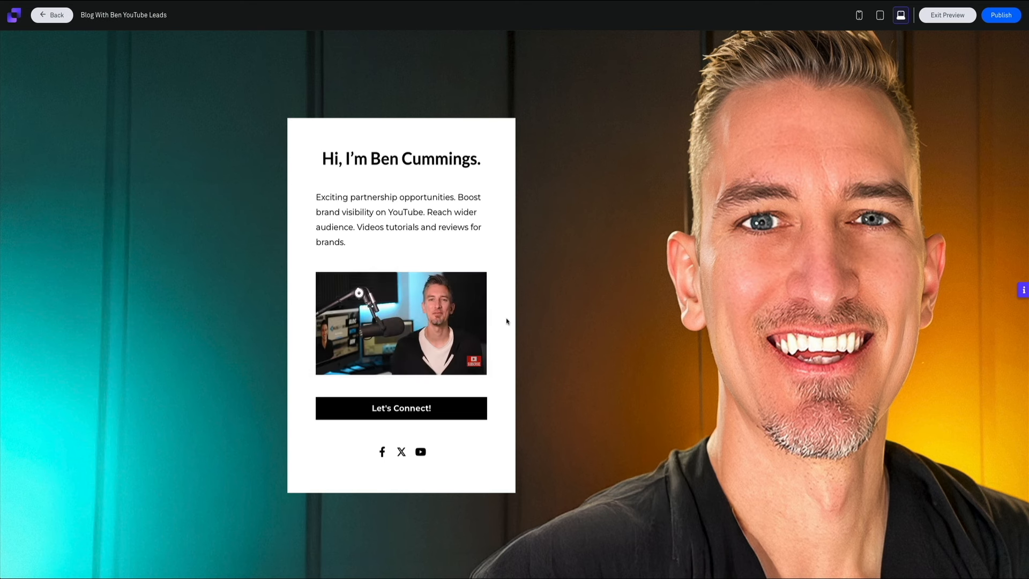
pyautogui.click(398, 417)
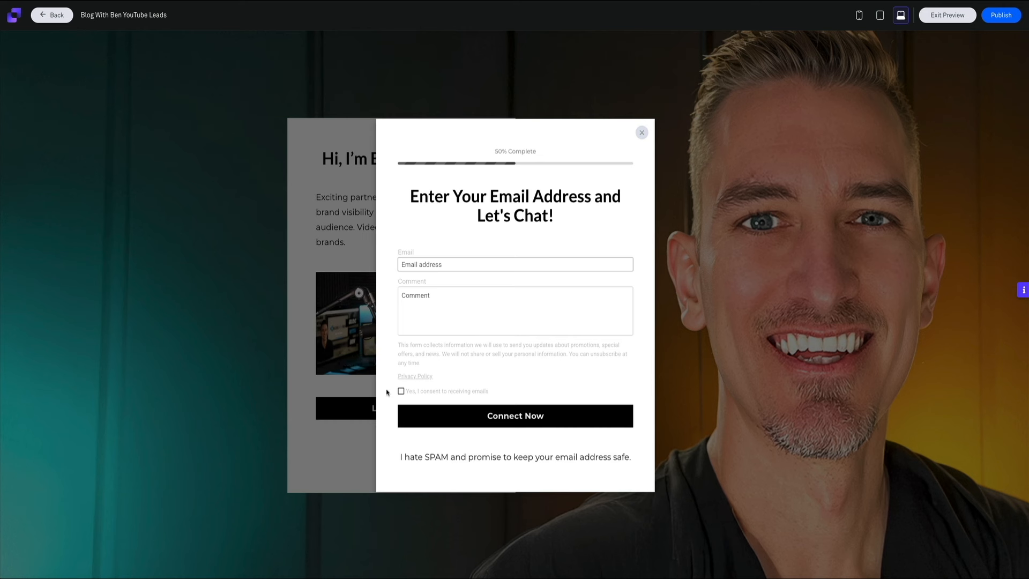
pyautogui.click(642, 132)
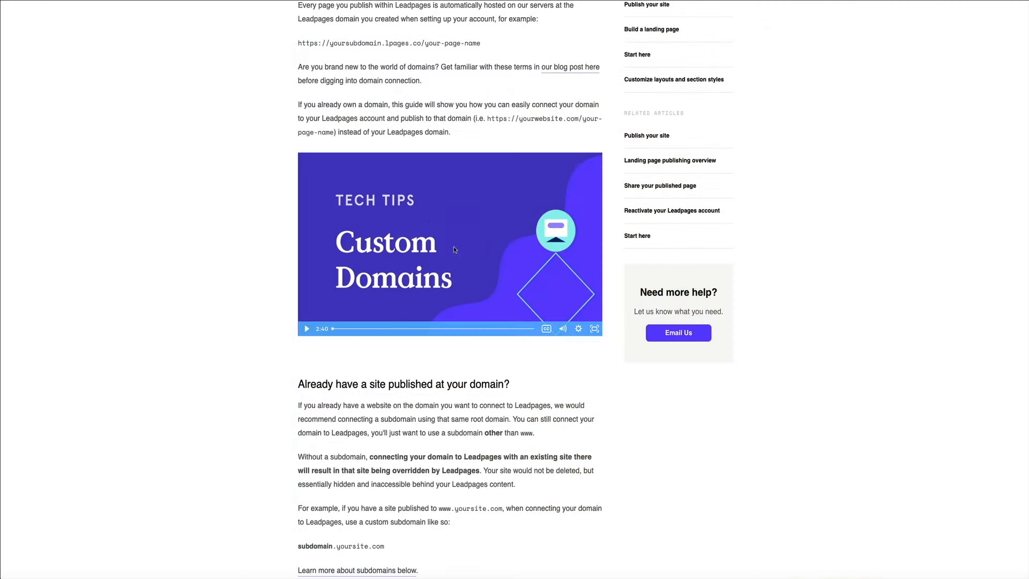
pyautogui.click(454, 250)
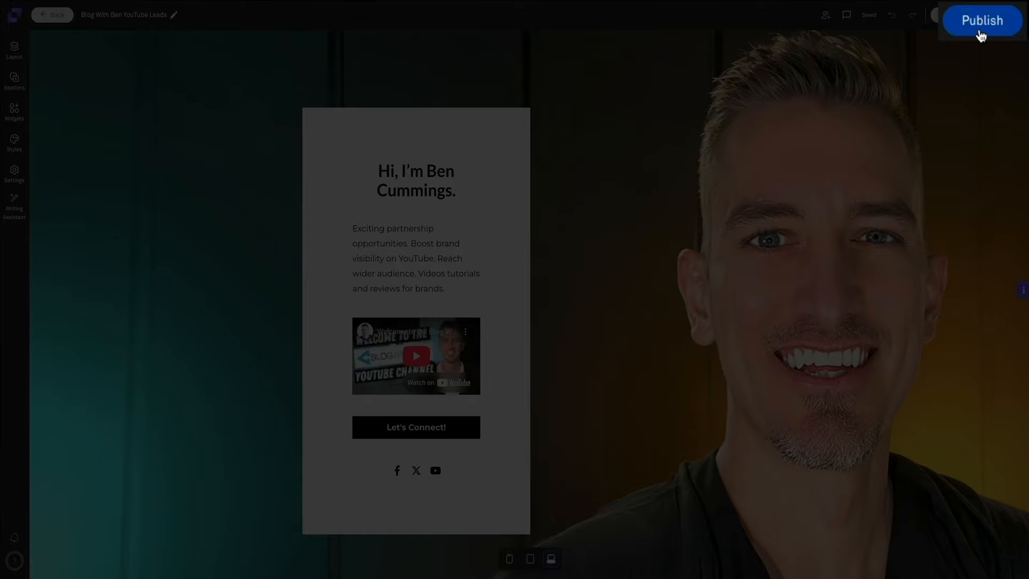
# Start publishing the page and save "blogwithben" as the Leadpages subdomain
pyautogui.click(1000, 19)
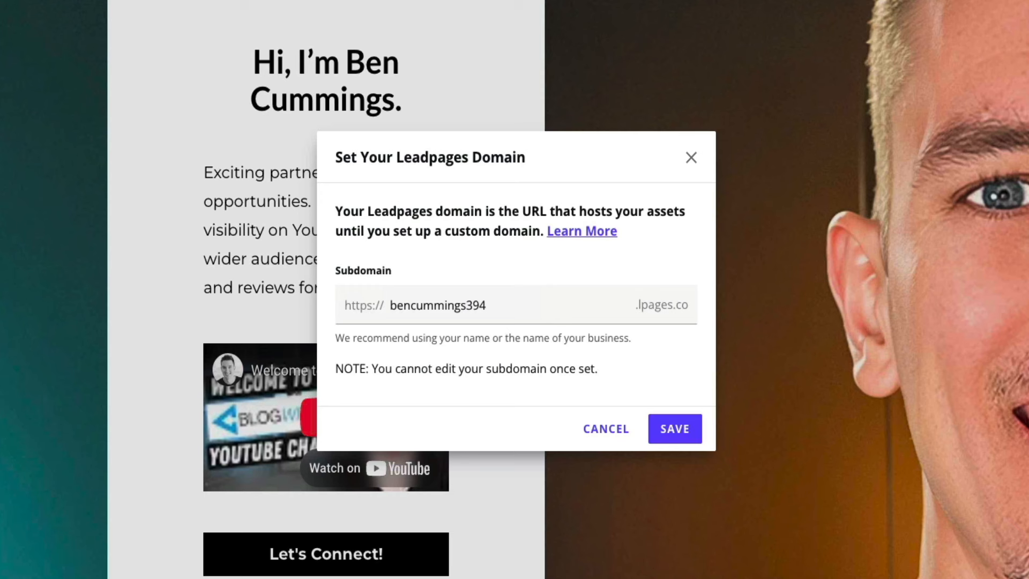
pyautogui.moveTo(496, 305); pyautogui.dragTo(390, 305)
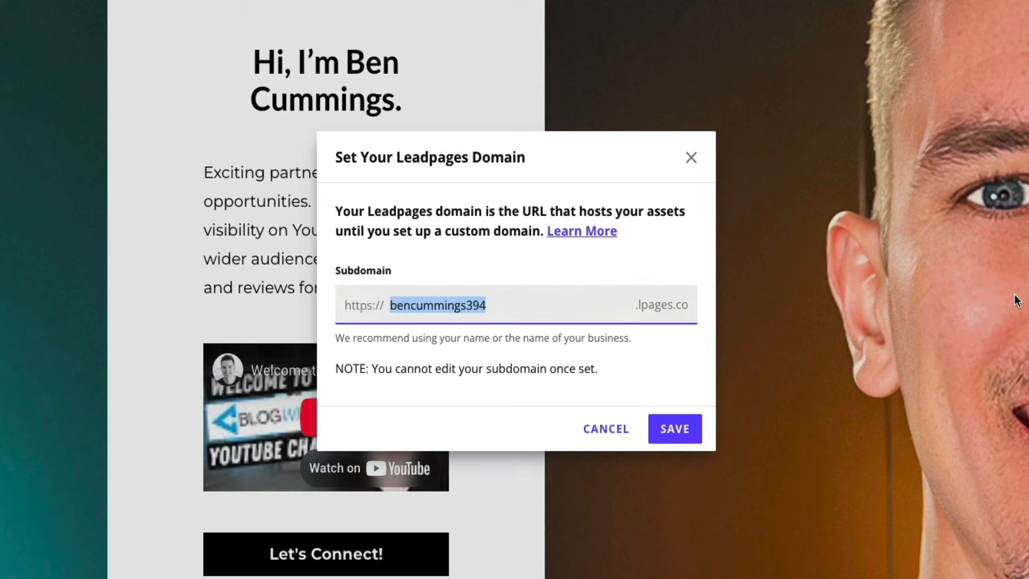
pyautogui.write('blogwithben')
pyautogui.press('Return')
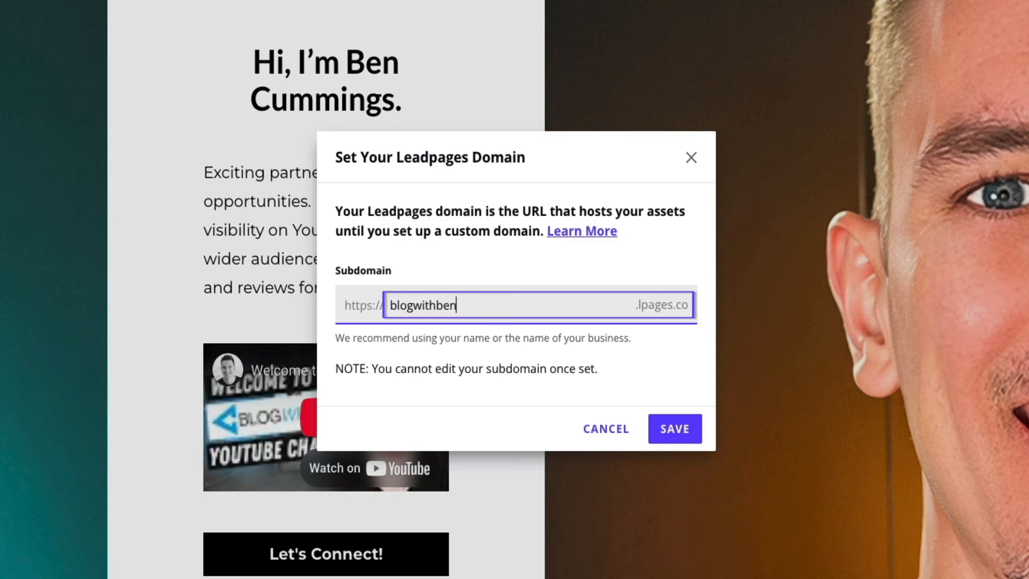
pyautogui.click(680, 437)
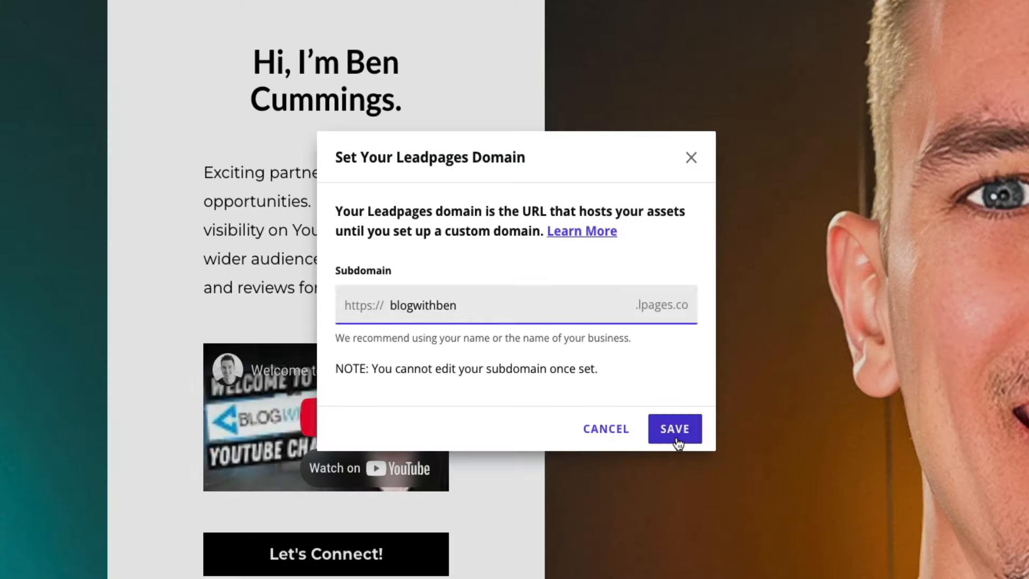
pyautogui.click(678, 440)
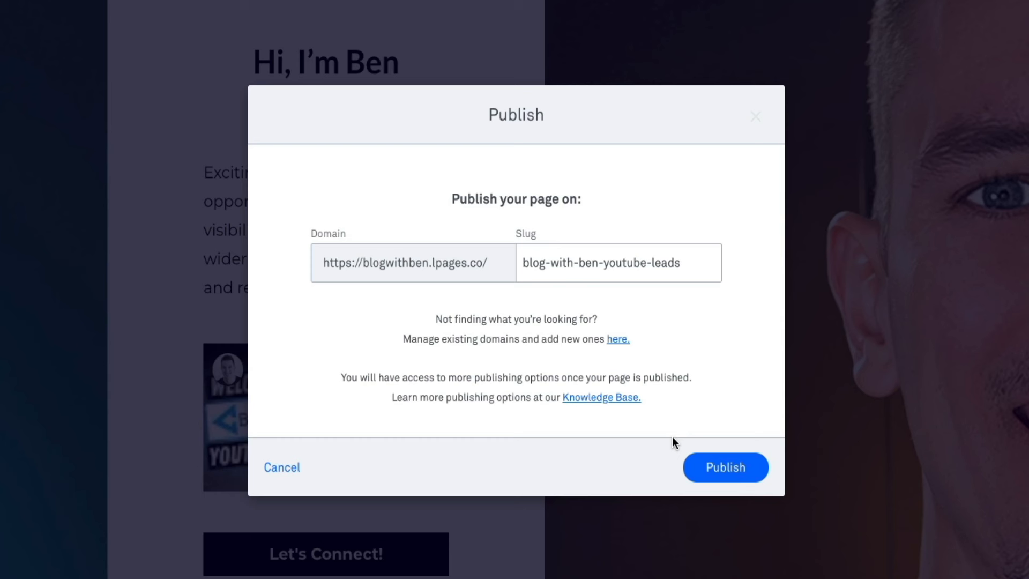
# Set the page's slug to "work-with-me" and publish it on the blogwithben.lpages.co domain
pyautogui.click(638, 262)
pyautogui.tripleClick(640, 263)
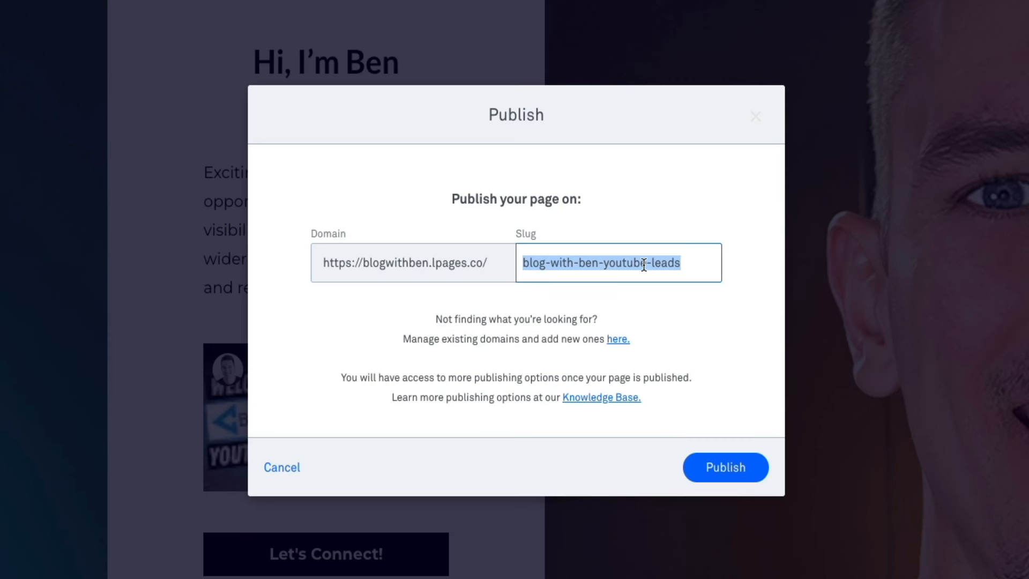
pyautogui.write('work-with')
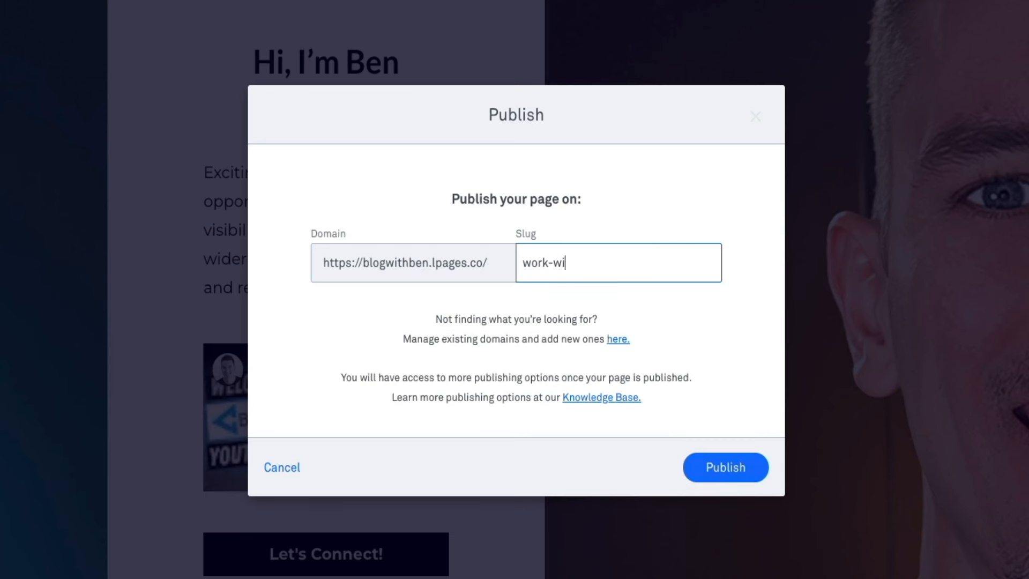
pyautogui.write('-me')
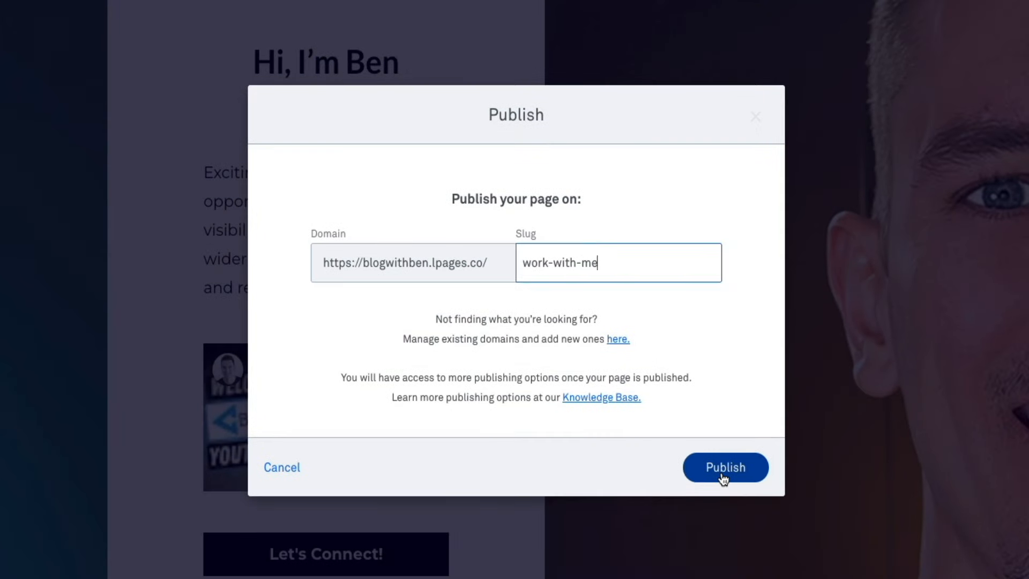
pyautogui.click(722, 475)
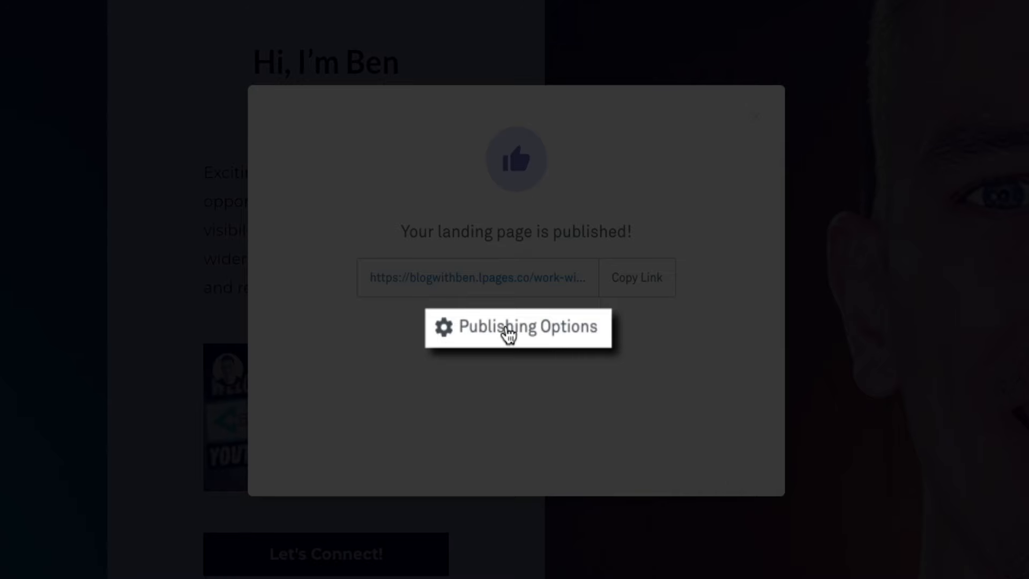
# Review the landing page's Domain, WordPress and HTML publishing options
pyautogui.click(508, 333)
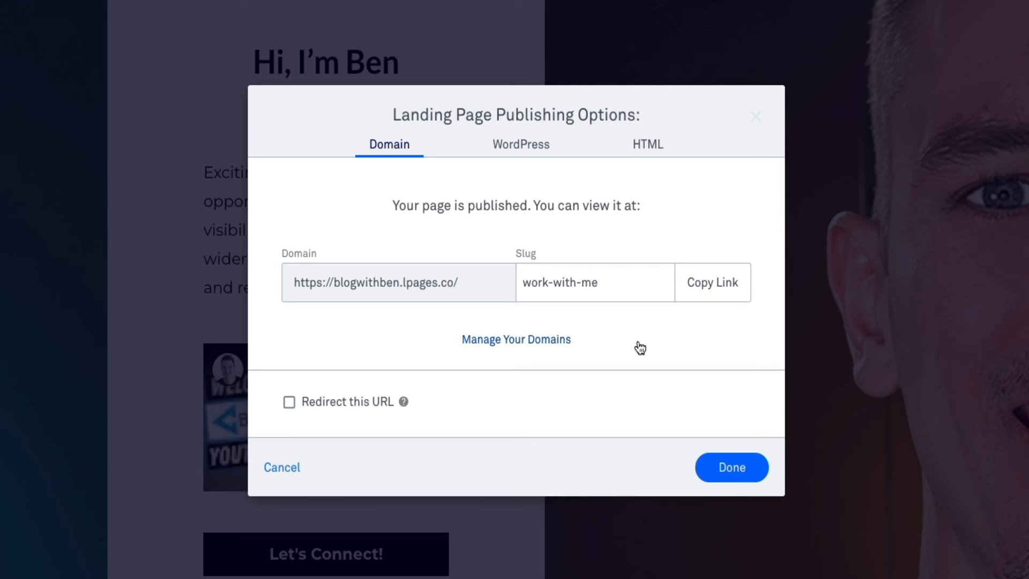
pyautogui.click(530, 152)
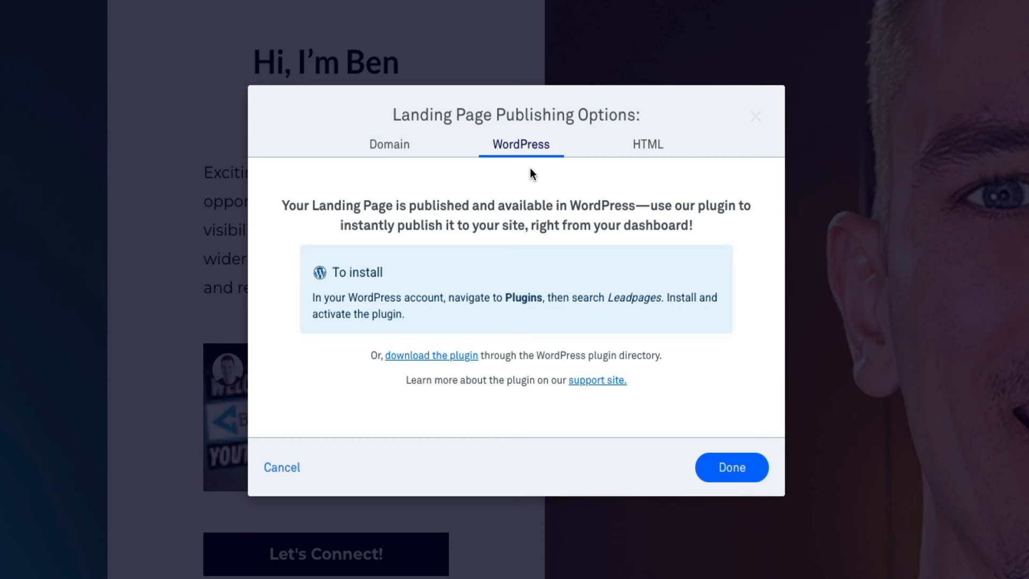
pyautogui.click(654, 155)
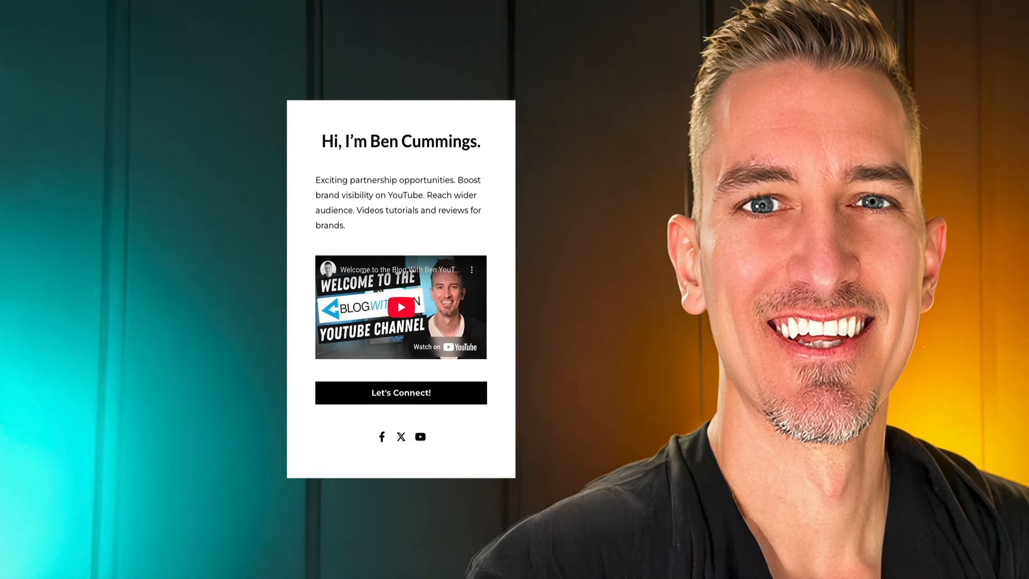
# Submit the published page's pop-up form with a contact e-mail, a greeting plus "I'd love to collab on a project! Let's chat!", and consent given
pyautogui.click(394, 393)
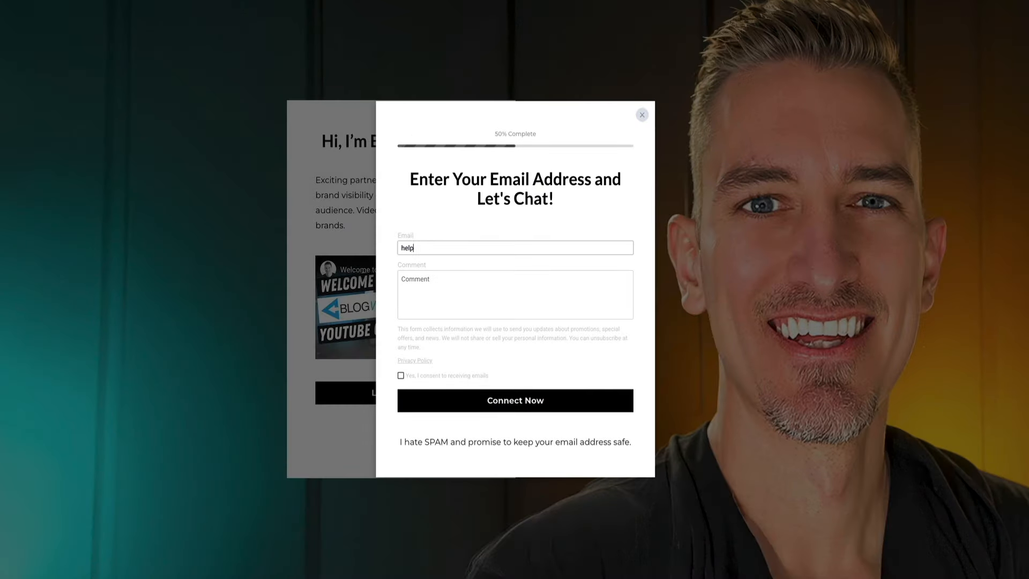
pyautogui.write('Hey Ben,')
pyautogui.press('Return')
pyautogui.press('Return')
pyautogui.write("I'd love to collab on a project! Let's chat!")
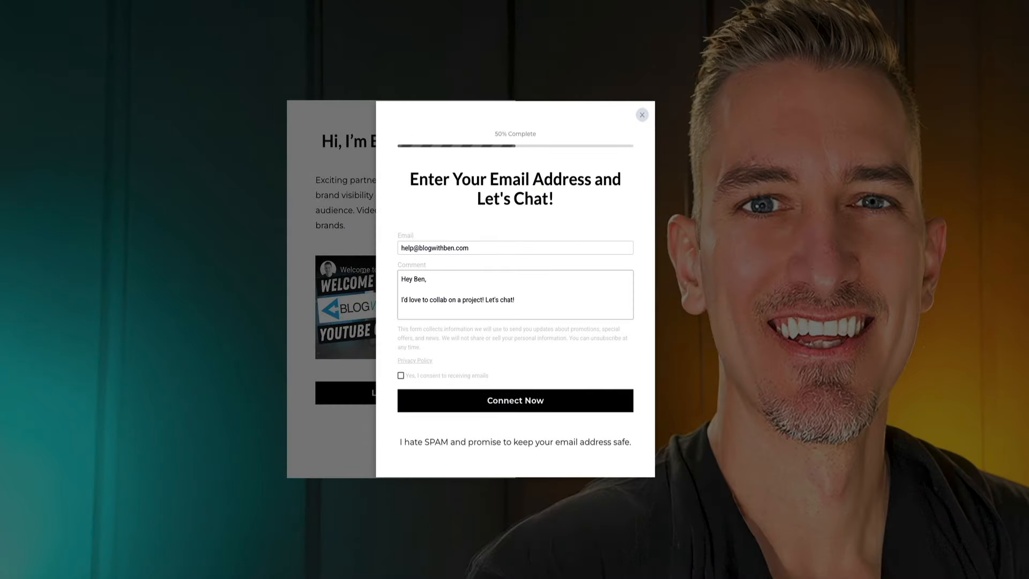
pyautogui.click(401, 375)
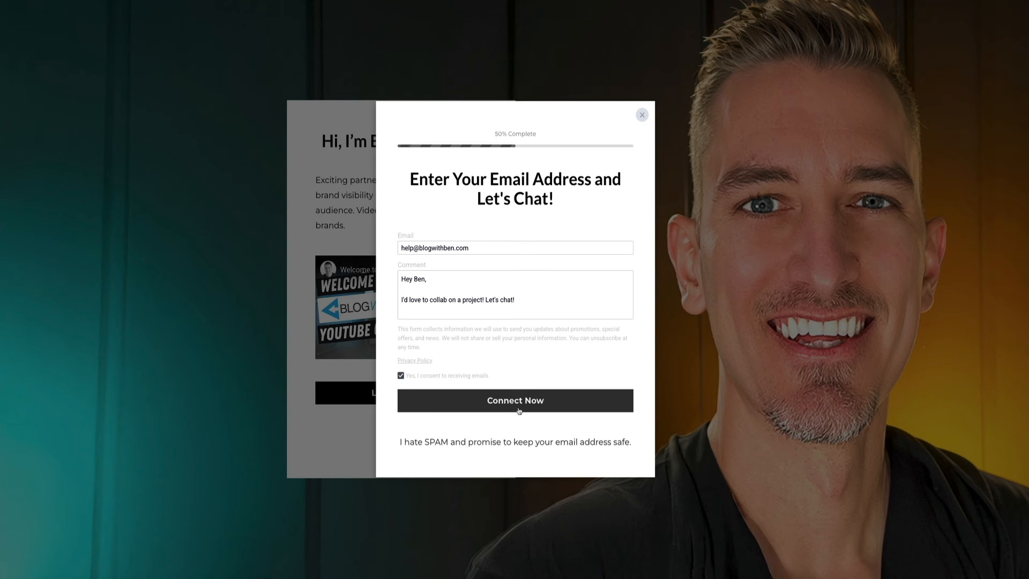
pyautogui.click(519, 410)
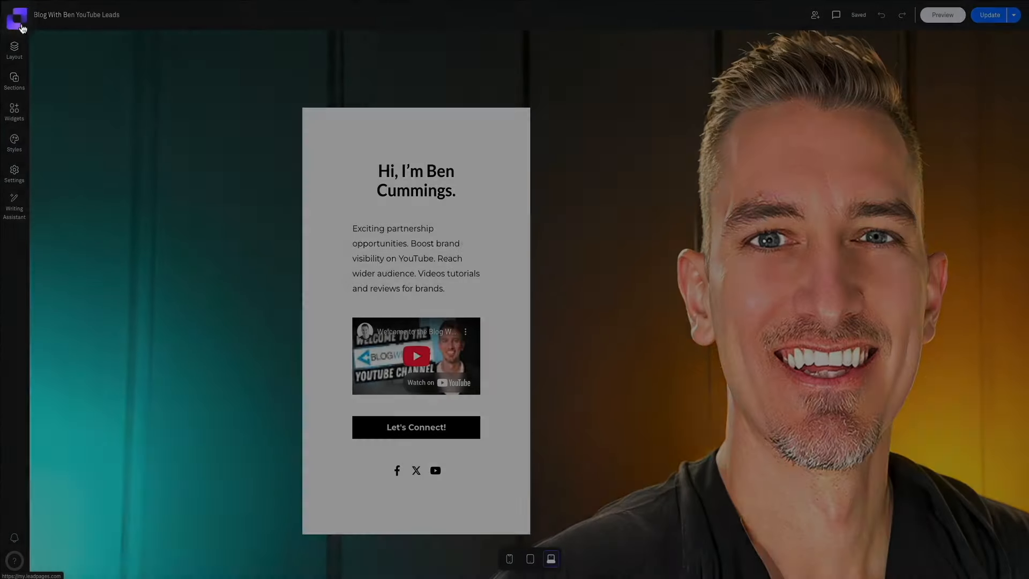
# Go to the dashboard's domain settings, and read the Connect Your Domain help article and play its custom domain video
pyautogui.click(21, 22)
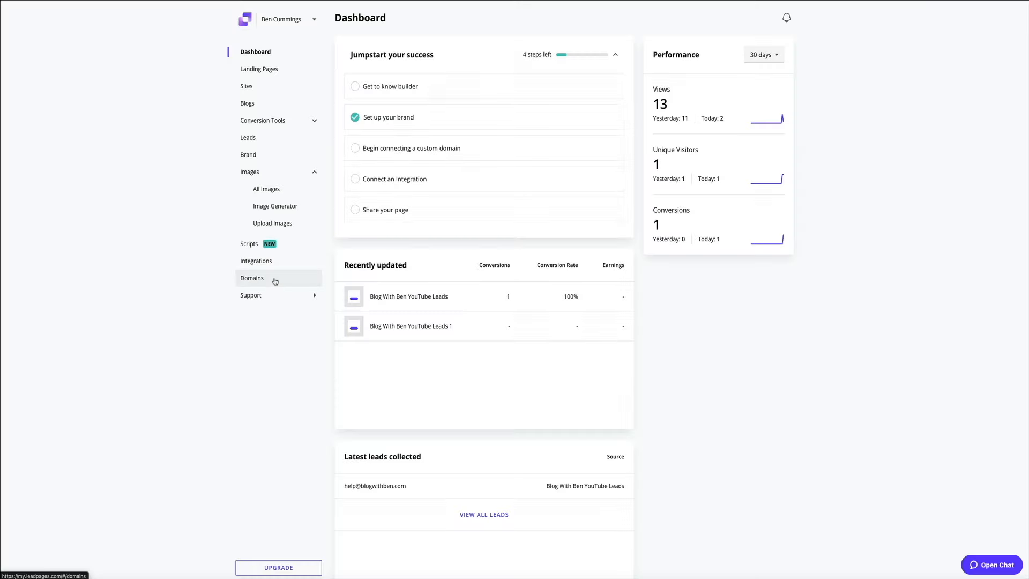
pyautogui.click(275, 280)
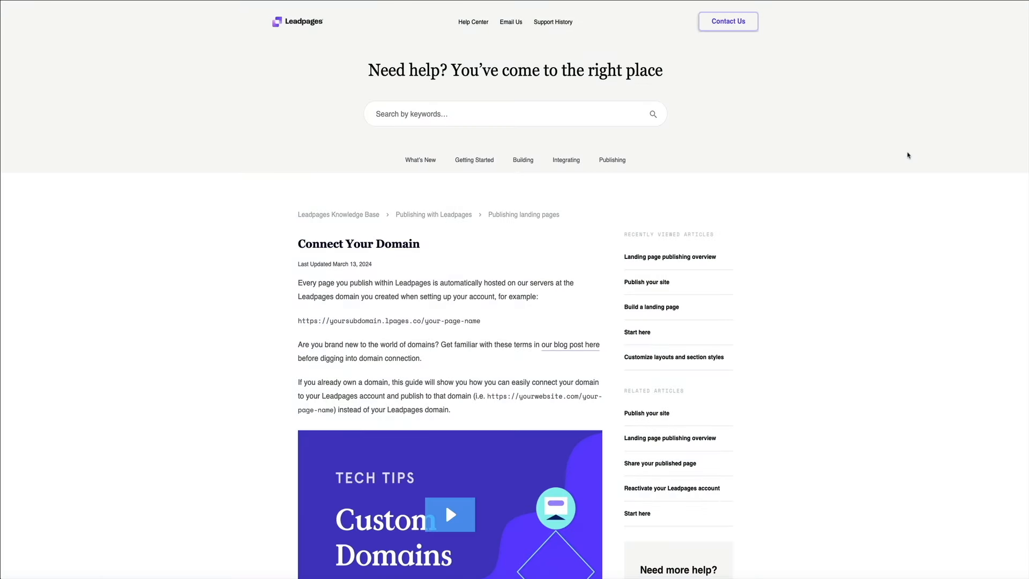
pyautogui.scroll(-1, 909, 155)
pyautogui.scroll(-5, 908, 155)
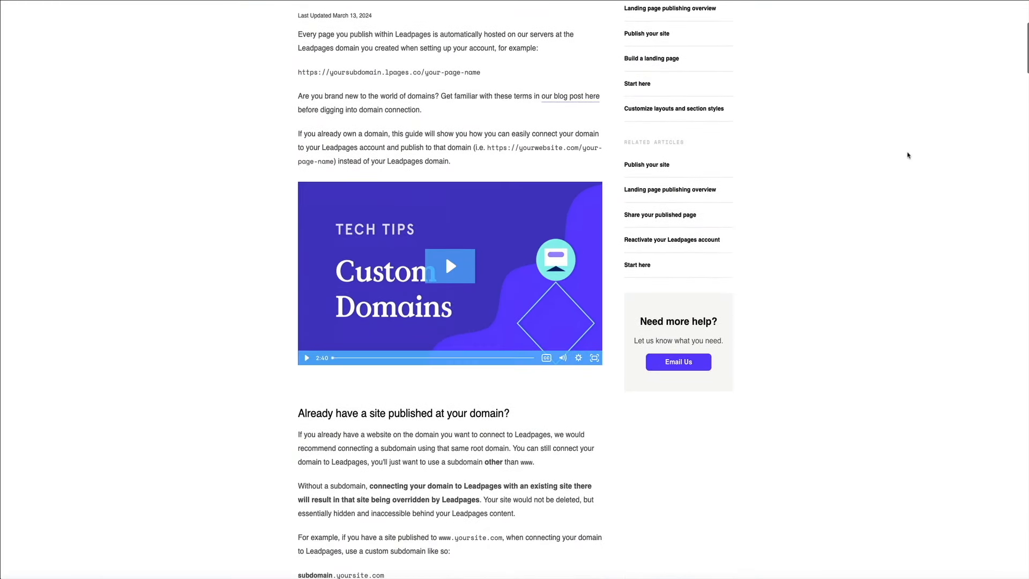
pyautogui.scroll(-1, 908, 155)
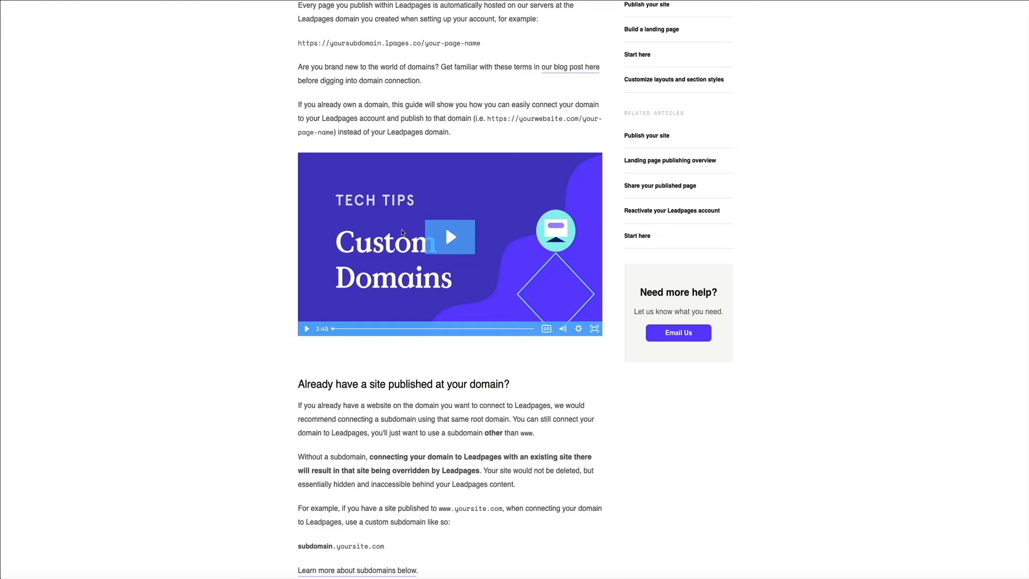
pyautogui.click(455, 251)
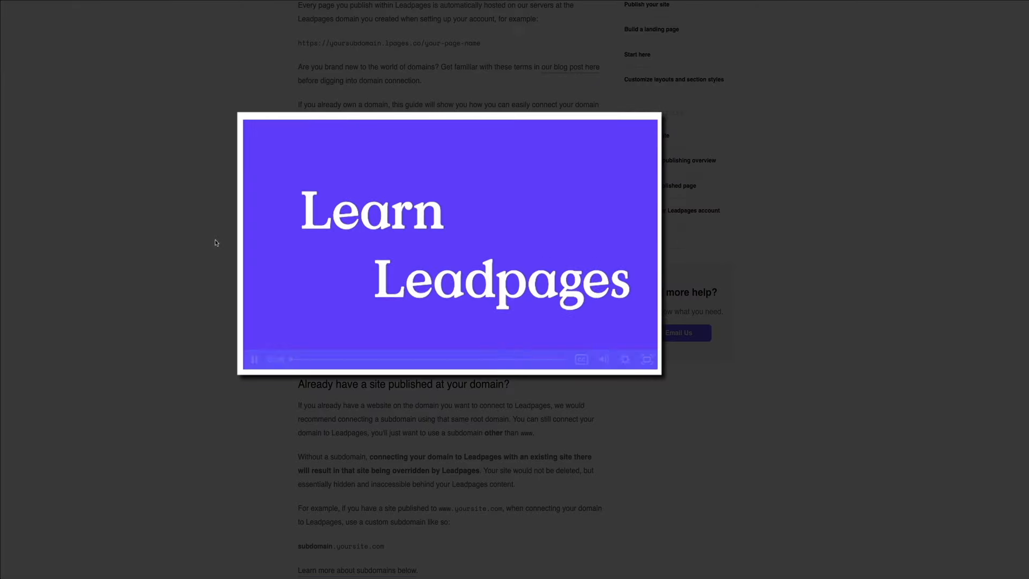
pyautogui.click(175, 250)
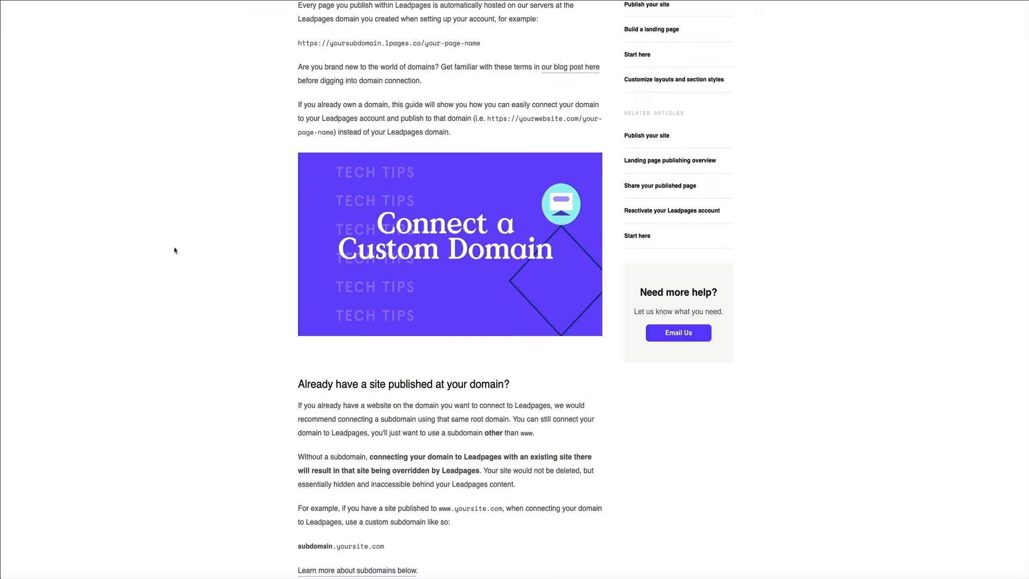